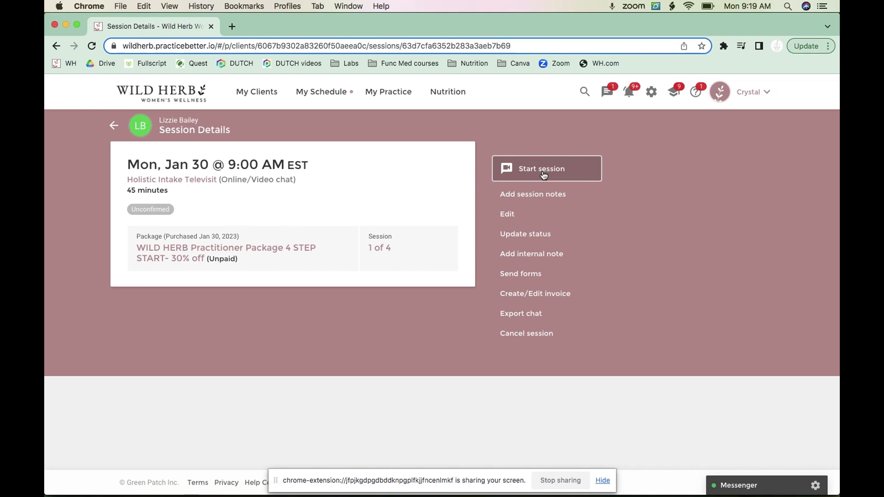
Open the video chat room of the Holistic Intake Televisit session and close its window again.
{"action": "left_click", "coordinate": [543, 174]}
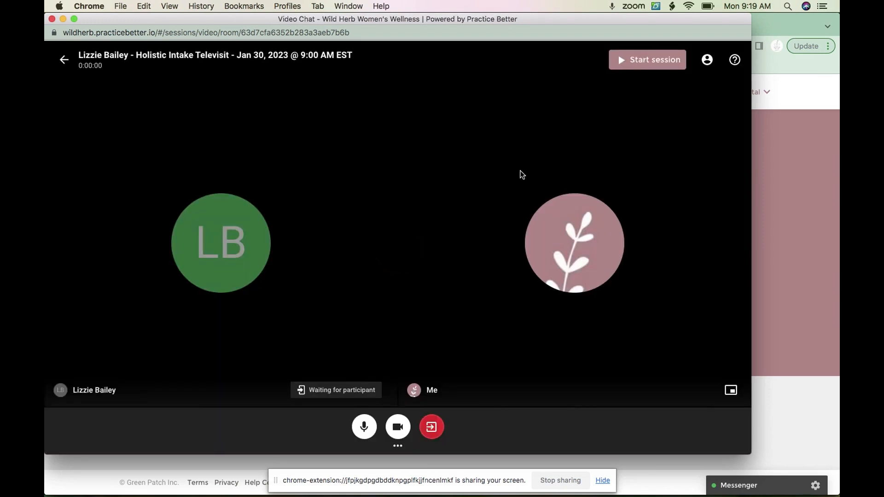
{"action": "left_click", "coordinate": [52, 19]}
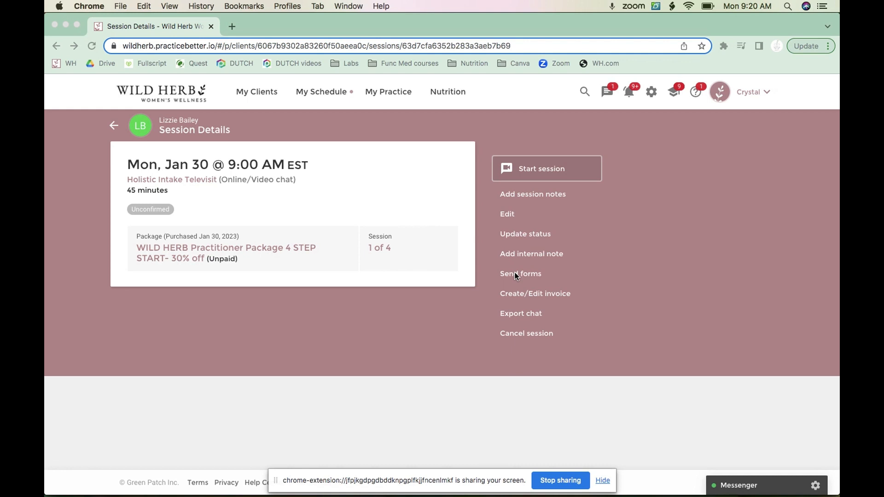
Open the client's Forms & Waivers list from the session details.
{"action": "left_click", "coordinate": [141, 129]}
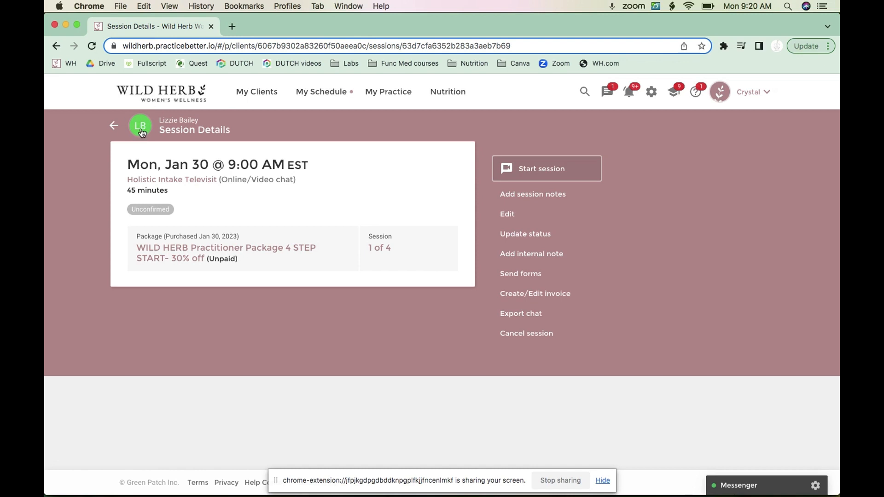
{"action": "left_click", "coordinate": [143, 132]}
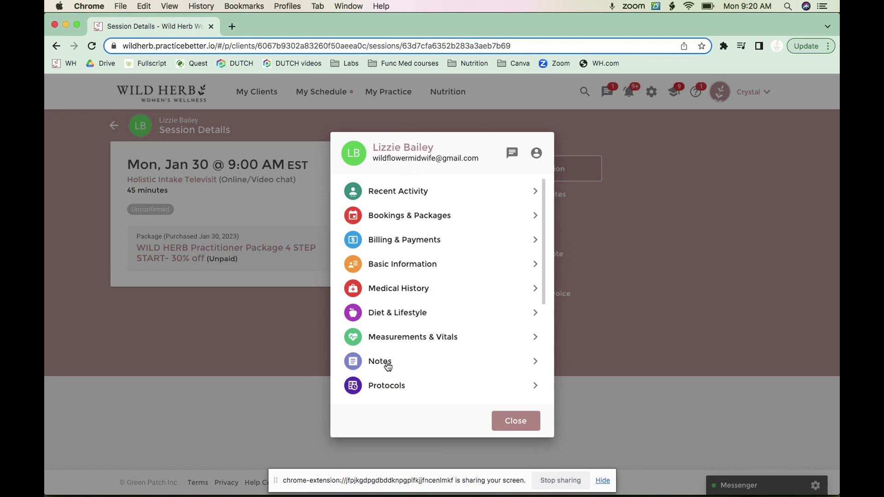
{"action": "scroll", "coordinate": [388, 366], "scroll_direction": "down", "scroll_amount": 5}
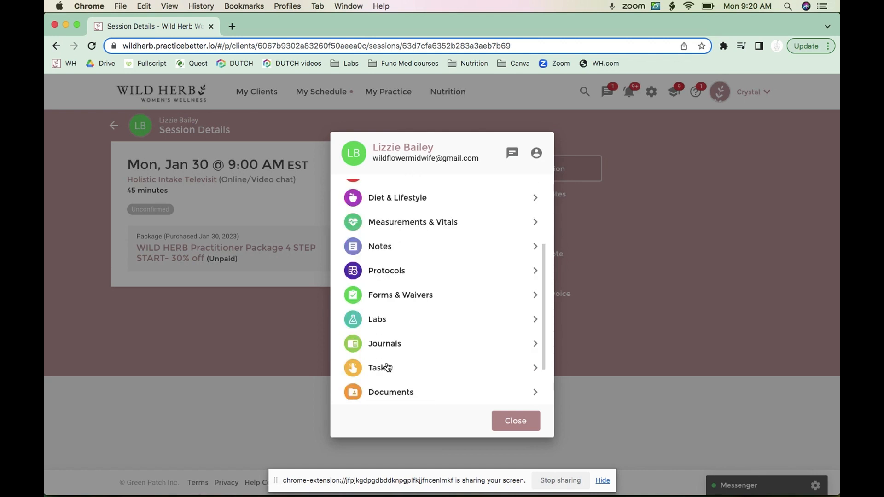
{"action": "left_click", "coordinate": [389, 299]}
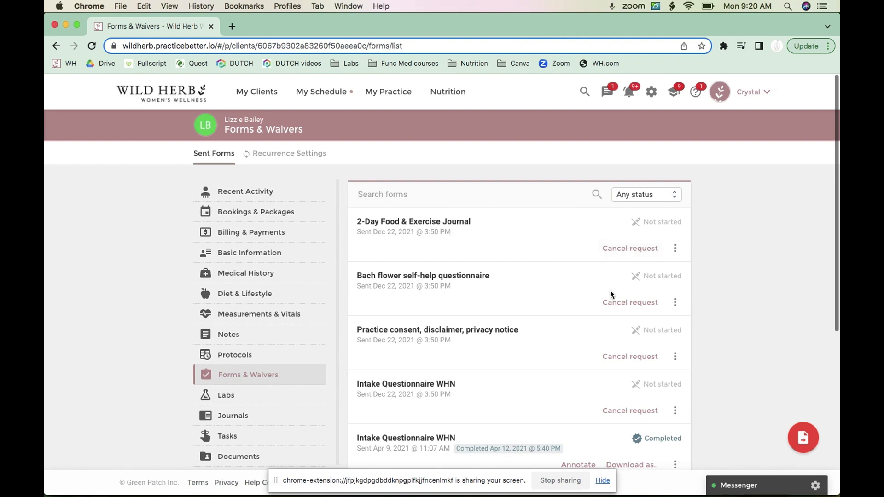
Cancel the request for the Intake Questionnaire WHN that is not started and confirm the cancellation.
{"action": "scroll", "coordinate": [596, 325], "scroll_direction": "down", "scroll_amount": 5}
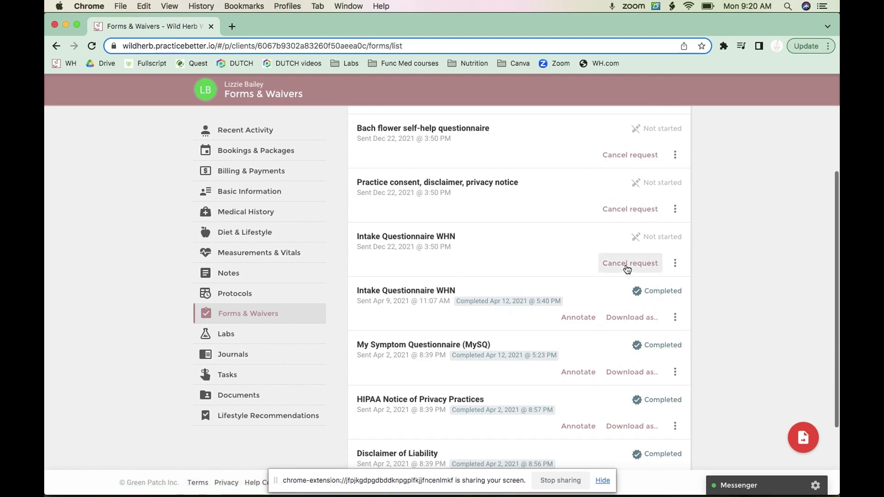
{"action": "left_click", "coordinate": [626, 268]}
{"action": "left_click", "coordinate": [521, 341]}
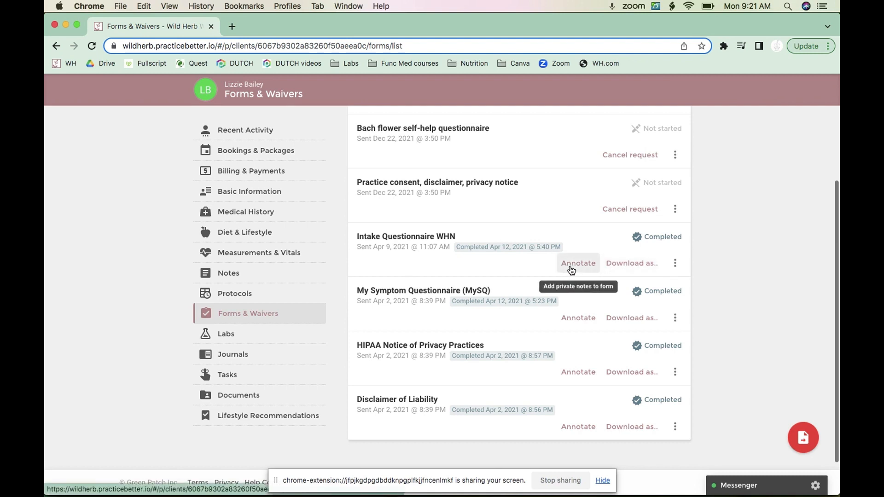
Open the completed Intake Questionnaire WHN for annotation and duplicate its browser tab.
{"action": "left_click", "coordinate": [571, 269]}
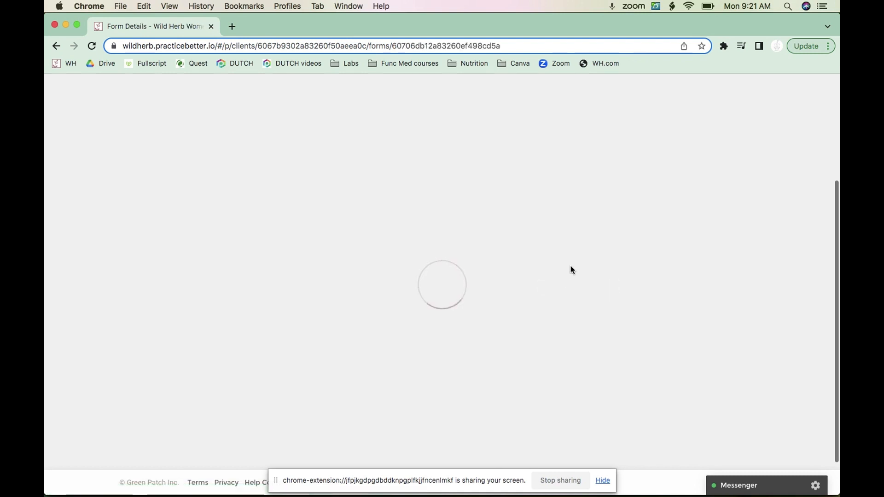
{"action": "scroll", "coordinate": [347, 301], "scroll_direction": "down", "scroll_amount": 10}
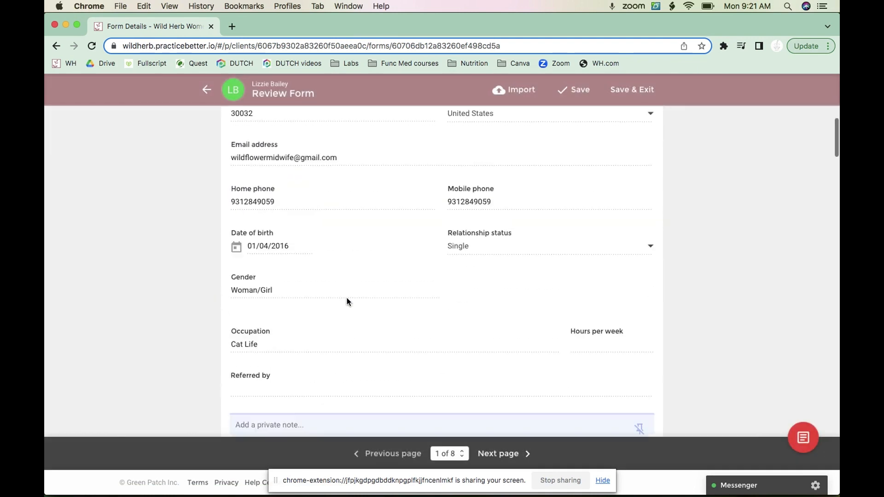
{"action": "scroll", "coordinate": [347, 305], "scroll_direction": "down", "scroll_amount": 2}
{"action": "scroll", "coordinate": [347, 306], "scroll_direction": "up", "scroll_amount": 10}
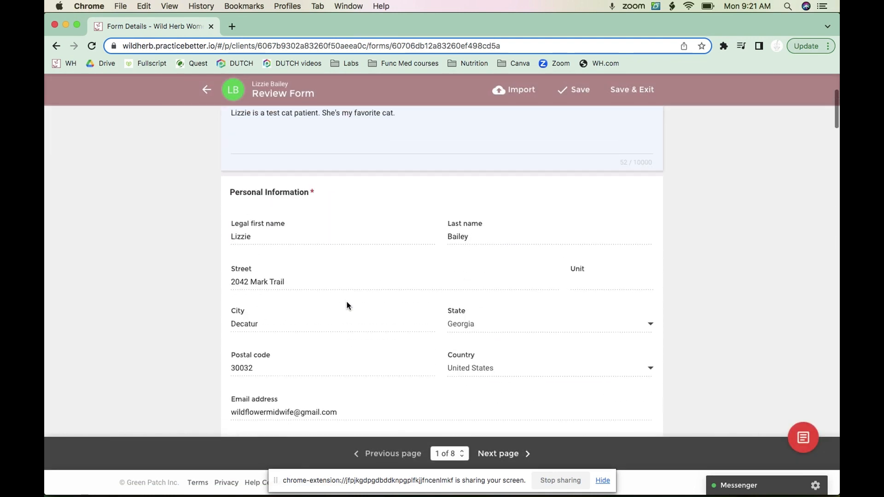
{"action": "right_click", "coordinate": [147, 28]}
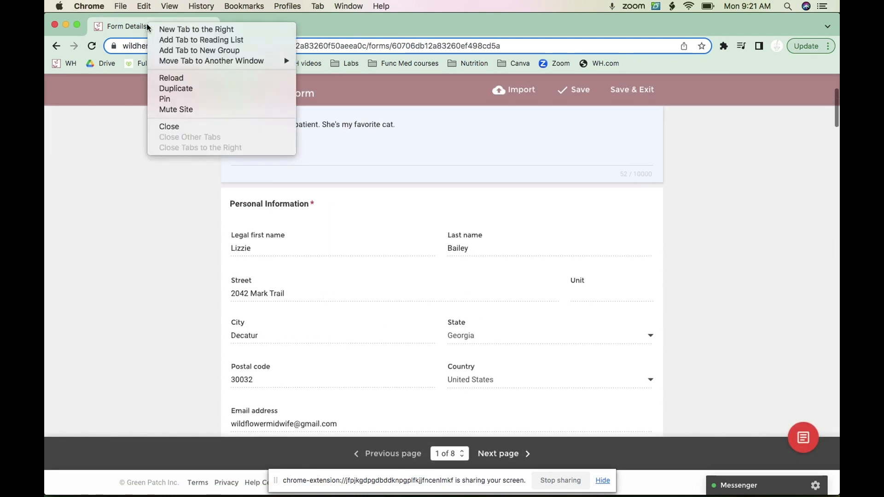
{"action": "left_click", "coordinate": [167, 87]}
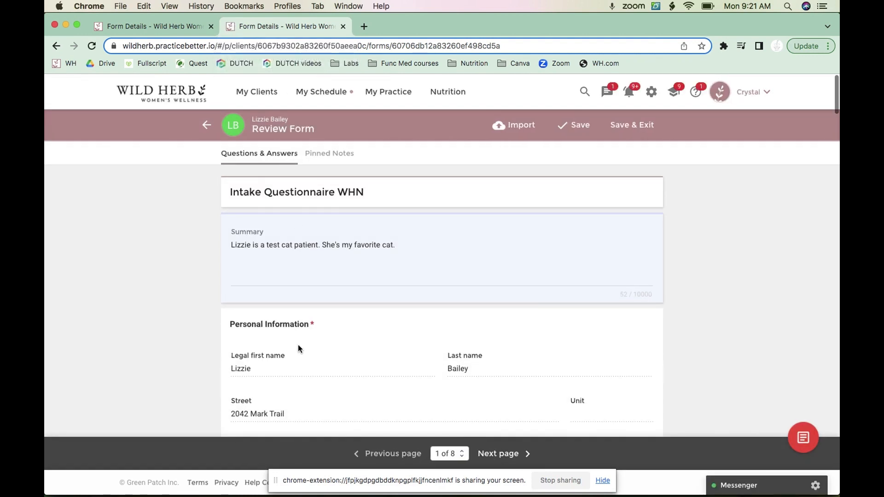
Review the client's answers on pages 1 to 3 of the Intake Questionnaire WHN, from personal information to past hospitalizations.
{"action": "scroll", "coordinate": [451, 265], "scroll_direction": "down", "scroll_amount": 5}
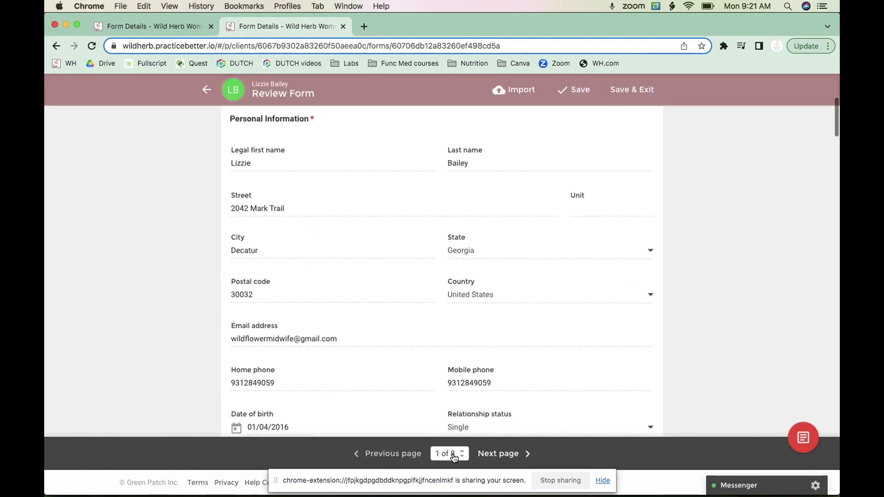
{"action": "scroll", "coordinate": [495, 403], "scroll_direction": "down", "scroll_amount": 15}
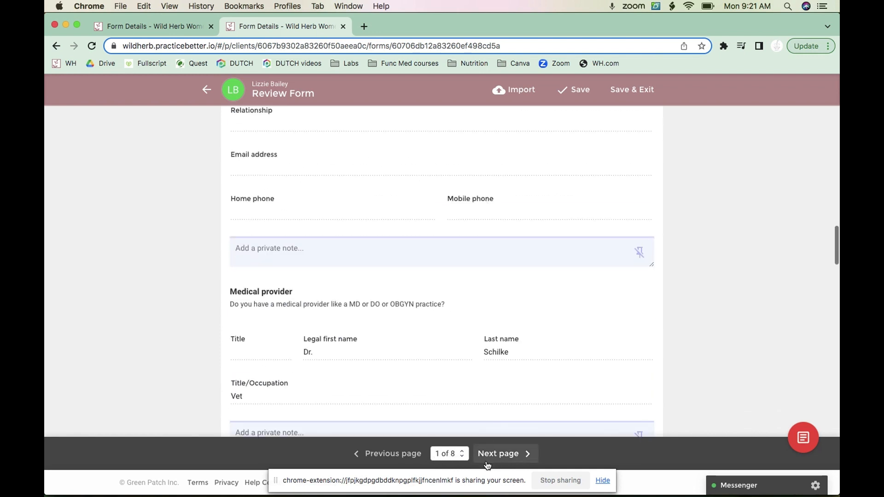
{"action": "left_click", "coordinate": [507, 457]}
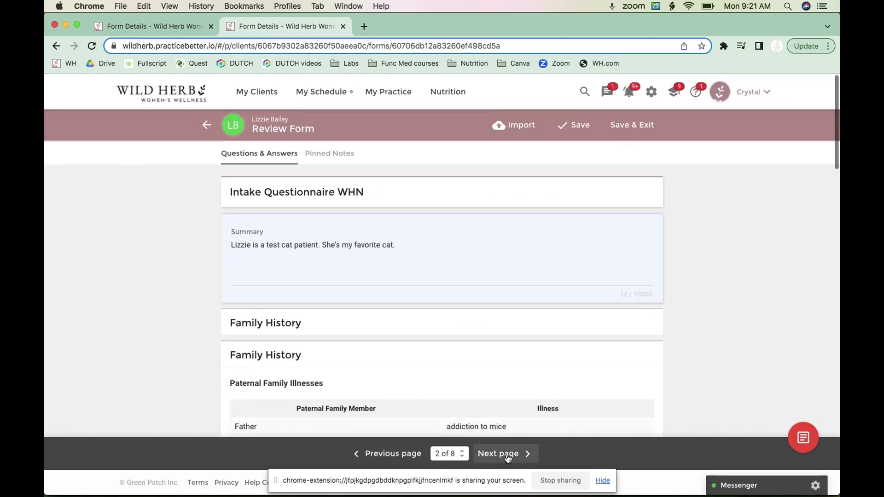
{"action": "scroll", "coordinate": [492, 401], "scroll_direction": "down", "scroll_amount": 4}
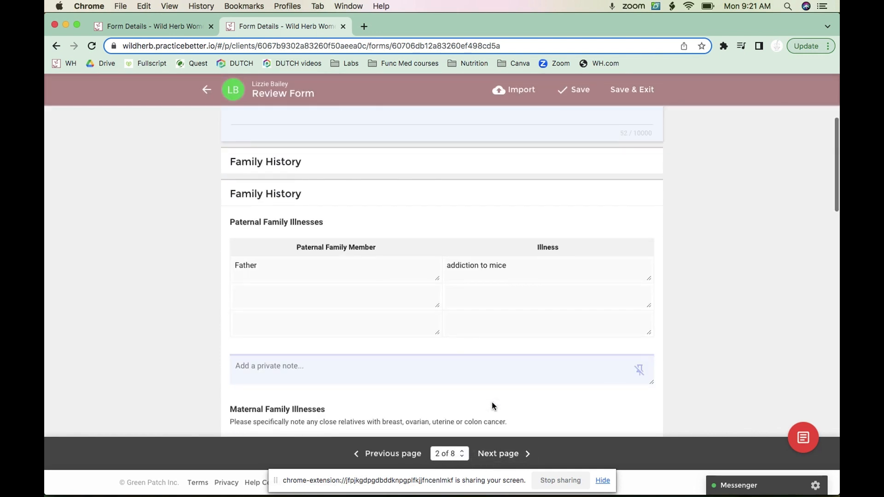
{"action": "left_click", "coordinate": [501, 456]}
{"action": "scroll", "coordinate": [445, 325], "scroll_direction": "down", "scroll_amount": 4}
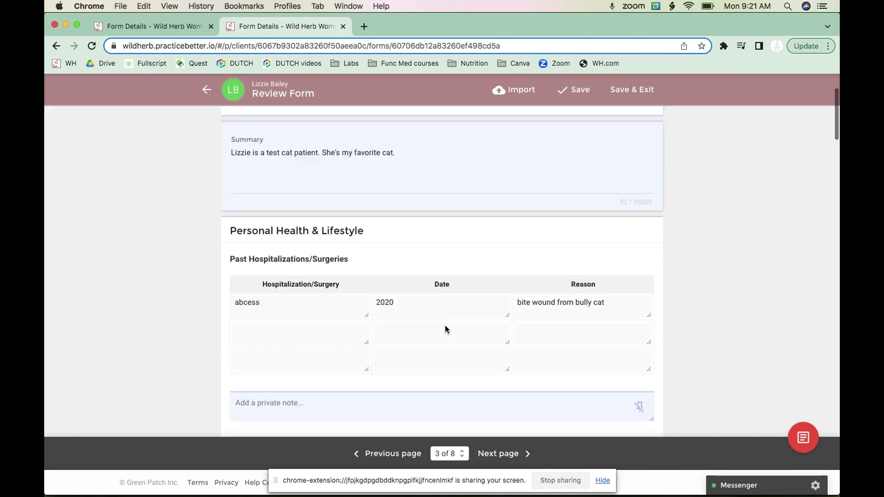
{"action": "scroll", "coordinate": [445, 325], "scroll_direction": "down", "scroll_amount": 1}
{"action": "scroll", "coordinate": [444, 325], "scroll_direction": "up", "scroll_amount": 1}
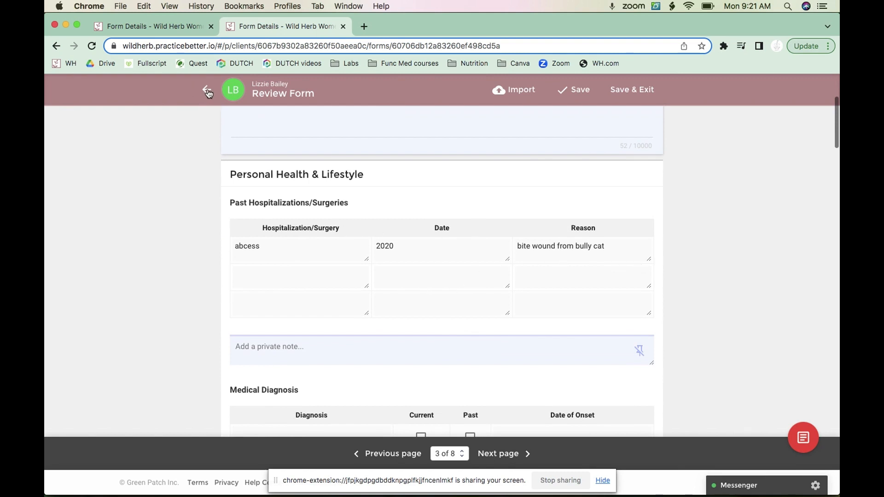
Return to the forms list in the original tab and open My Symptom Questionnaire (MySQ) to review its symptom scores.
{"action": "left_click", "coordinate": [171, 28]}
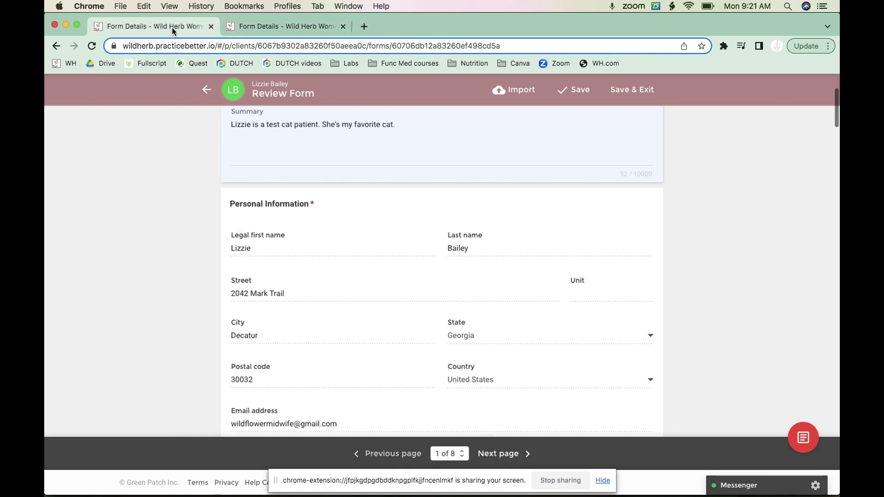
{"action": "left_click", "coordinate": [203, 89]}
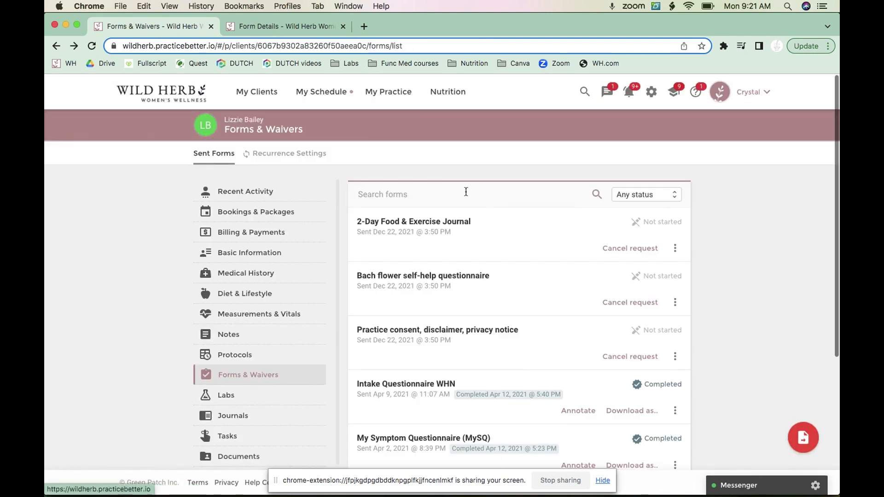
{"action": "scroll", "coordinate": [430, 360], "scroll_direction": "down", "scroll_amount": 2}
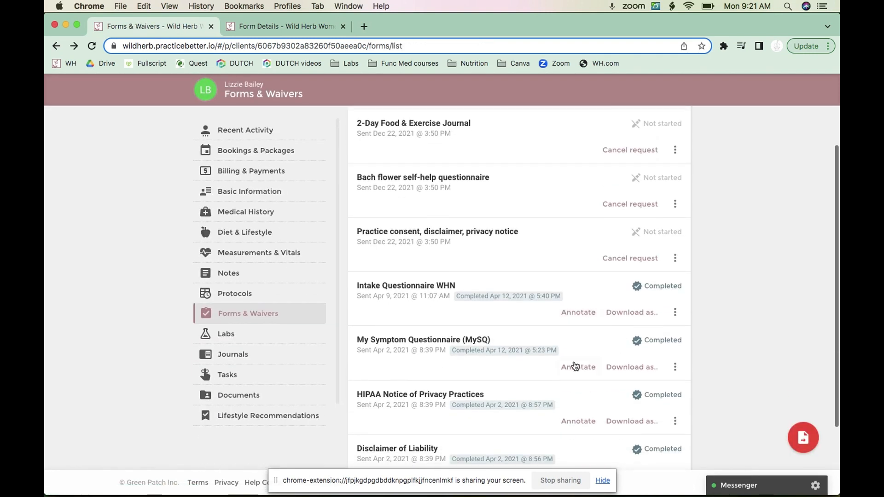
{"action": "left_click", "coordinate": [575, 368]}
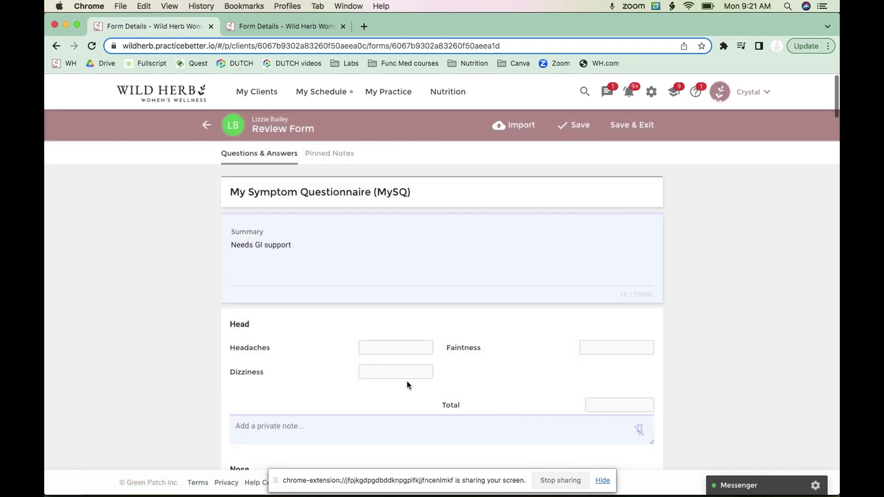
{"action": "scroll", "coordinate": [407, 385], "scroll_direction": "down", "scroll_amount": 10}
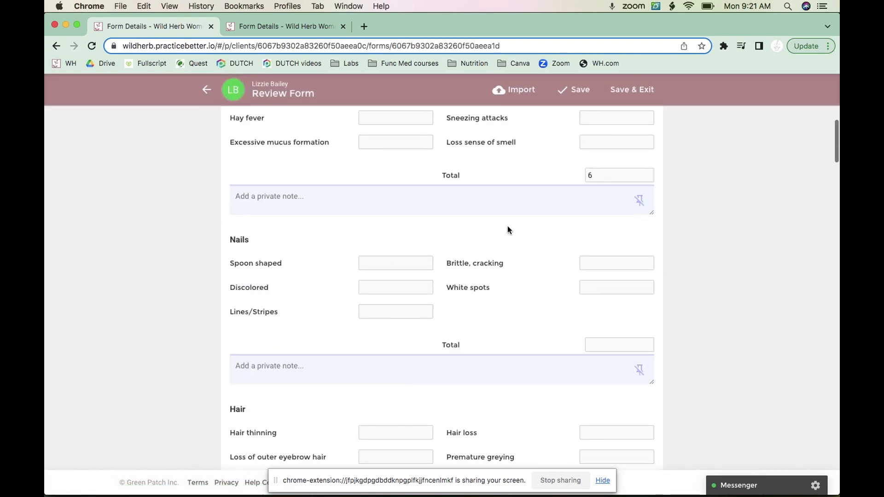
{"action": "scroll", "coordinate": [498, 412], "scroll_direction": "down", "scroll_amount": 15}
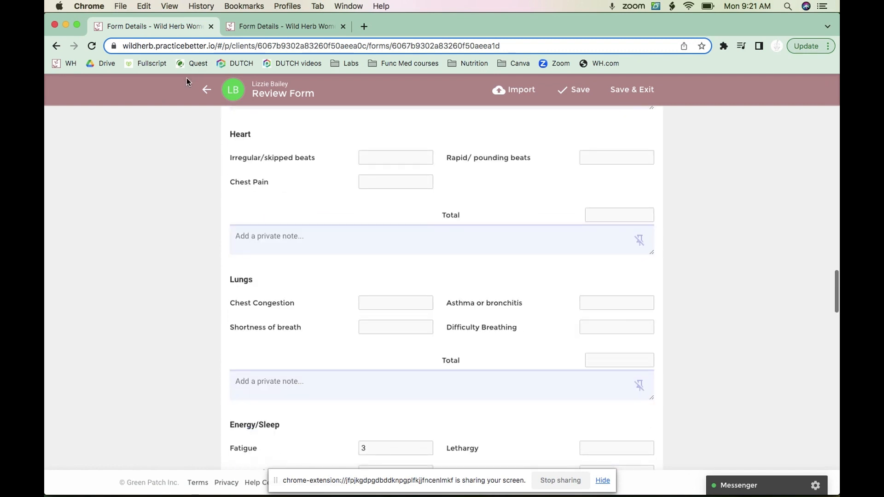
Go back to the forms list, then open the 9:00 AM Holistic Intake Televisit from today's agenda.
{"action": "left_click", "coordinate": [206, 89]}
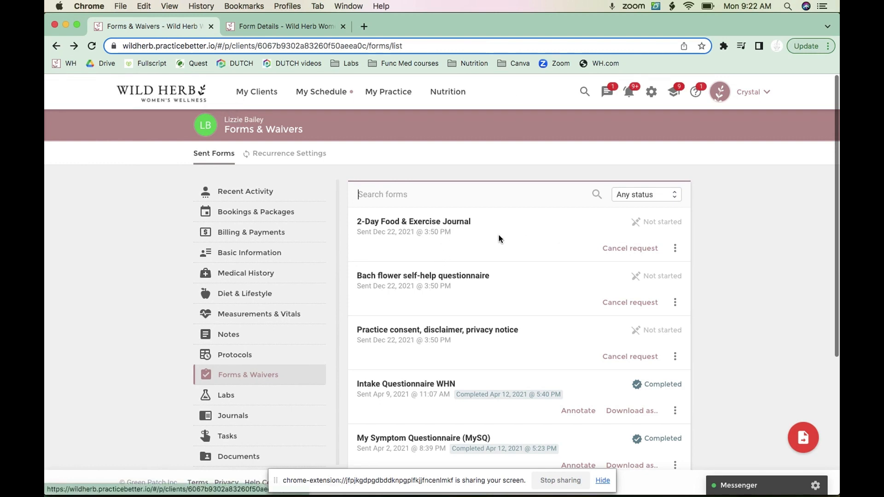
{"action": "scroll", "coordinate": [419, 375], "scroll_direction": "down", "scroll_amount": 3}
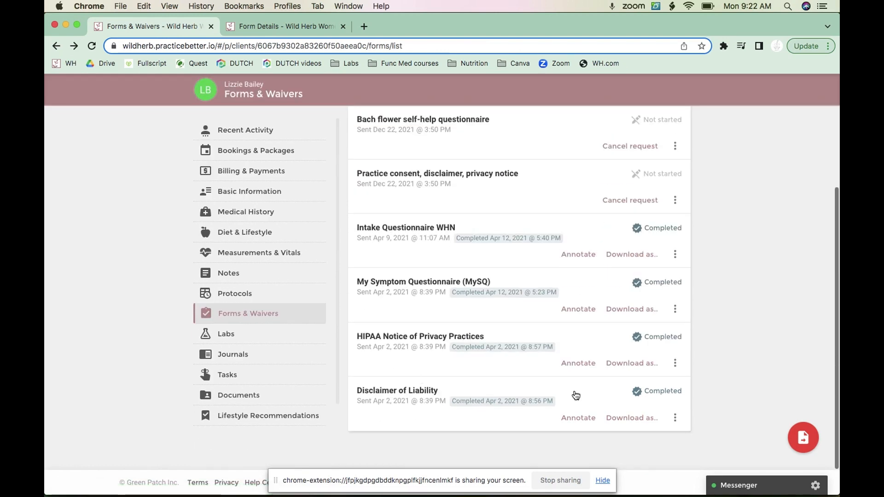
{"action": "scroll", "coordinate": [440, 300], "scroll_direction": "up", "scroll_amount": 3}
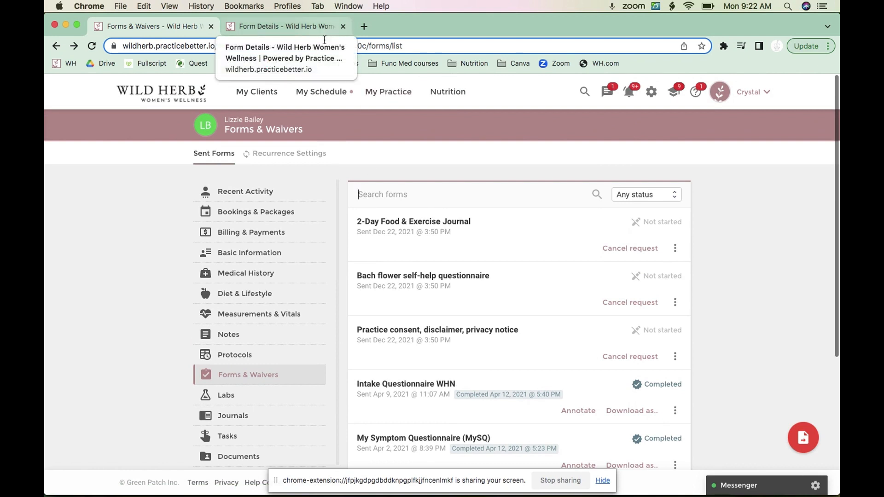
{"action": "left_click", "coordinate": [323, 94]}
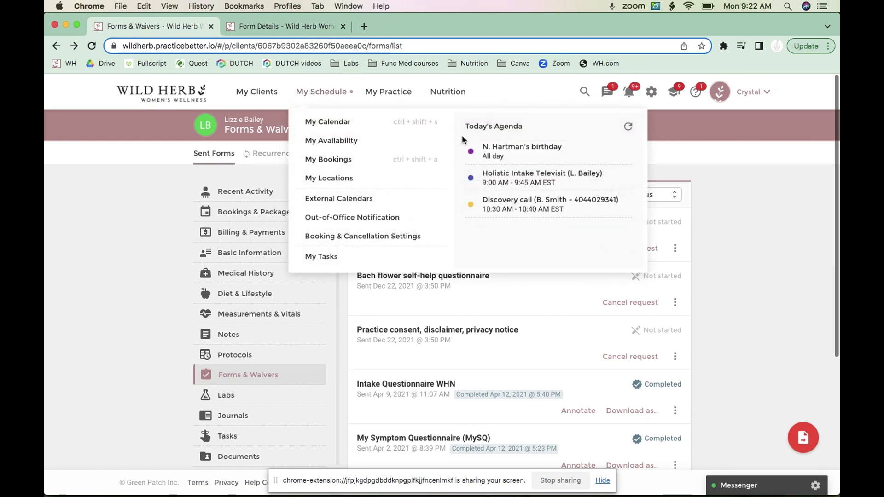
{"action": "left_click", "coordinate": [499, 176]}
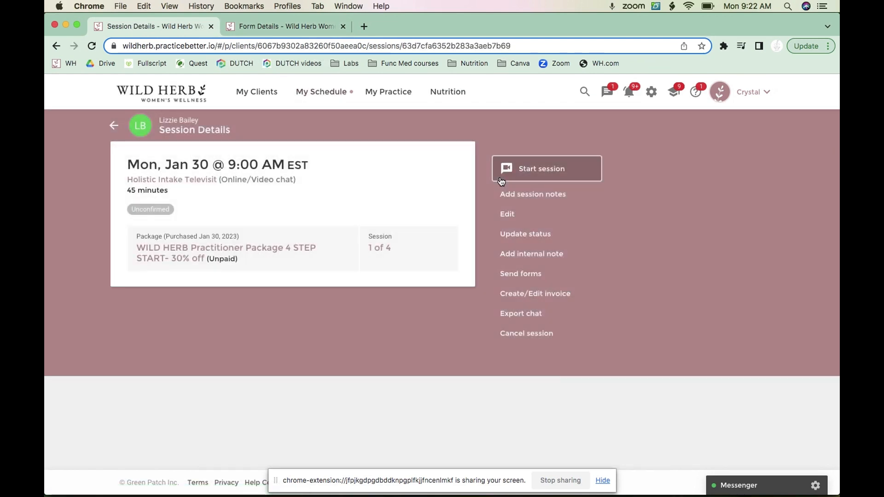
Add session notes to the televisit from the Holistic Matrix template and look over the Goals of care and Matrix sections.
{"action": "left_click", "coordinate": [522, 196]}
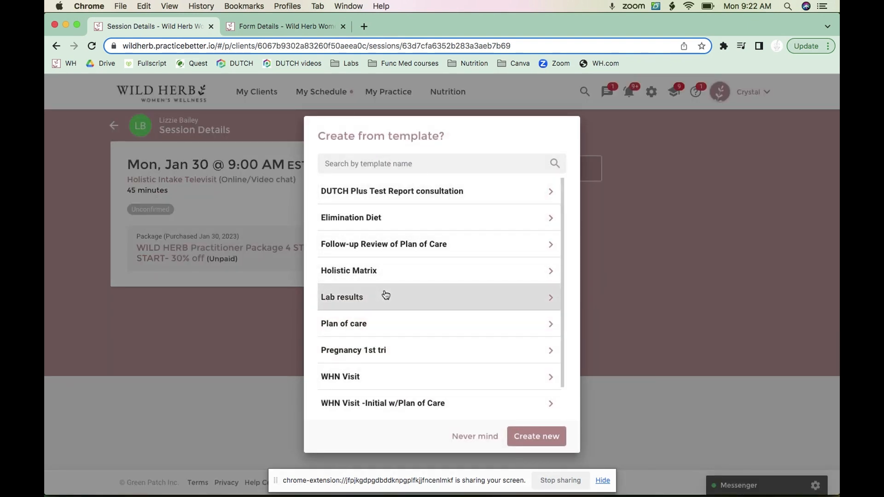
{"action": "left_click", "coordinate": [360, 273]}
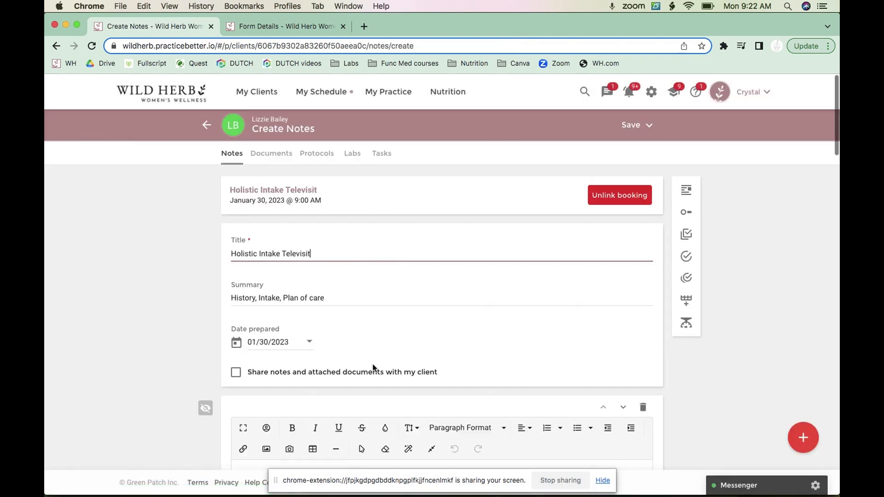
{"action": "scroll", "coordinate": [373, 363], "scroll_direction": "down", "scroll_amount": 6}
{"action": "scroll", "coordinate": [373, 364], "scroll_direction": "down", "scroll_amount": 1}
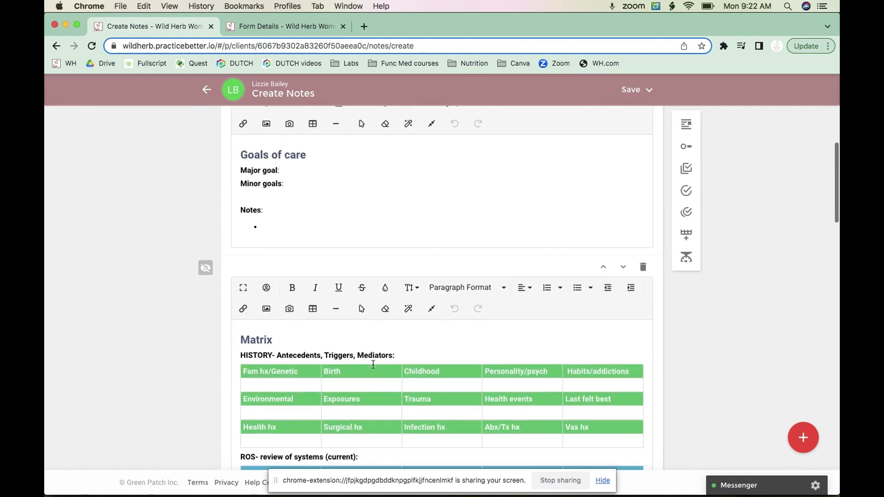
{"action": "scroll", "coordinate": [373, 364], "scroll_direction": "down", "scroll_amount": 6}
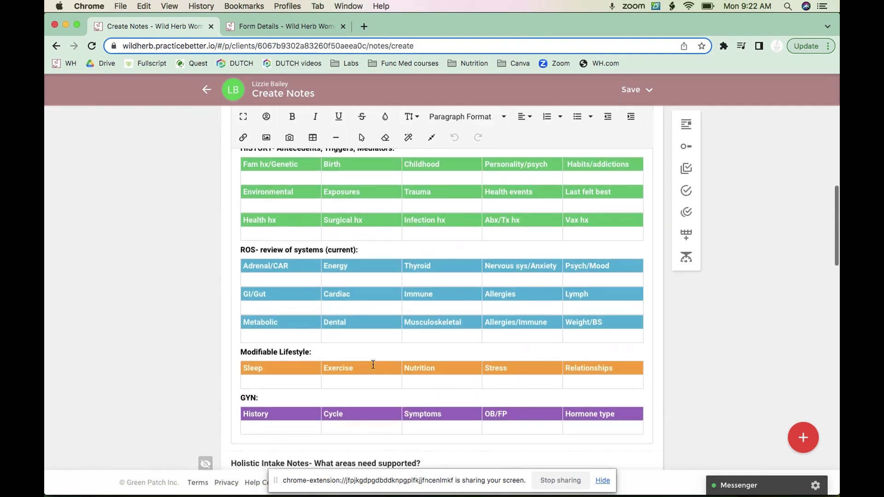
{"action": "scroll", "coordinate": [373, 364], "scroll_direction": "up", "scroll_amount": 2}
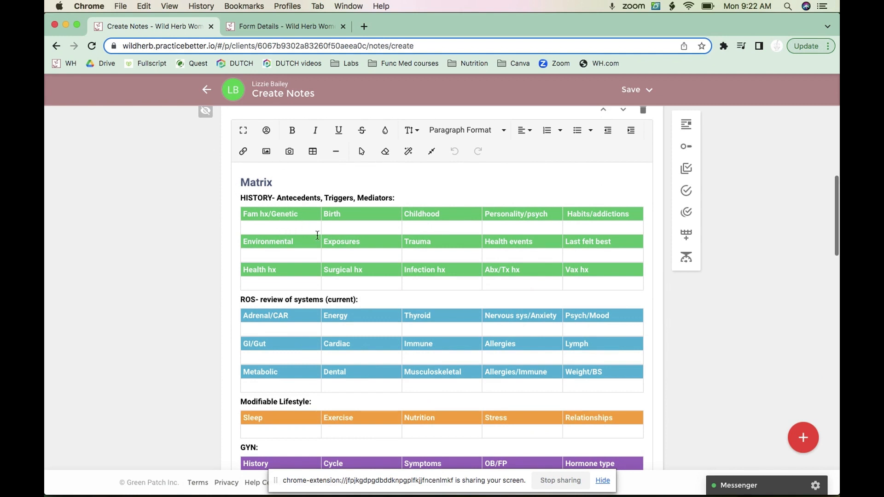
Enter "abcess drained 2020" under Surgical hx in the History table of the Matrix section.
{"action": "left_click", "coordinate": [338, 284]}
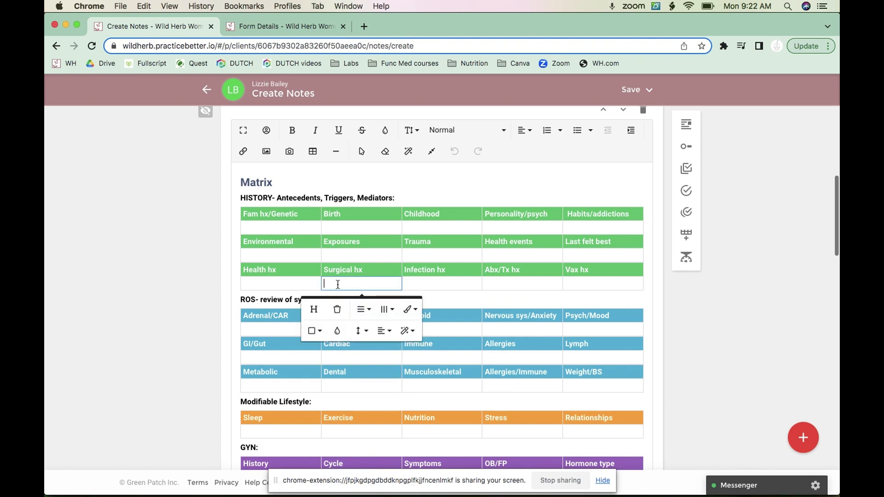
{"action": "type", "text": "absess"}
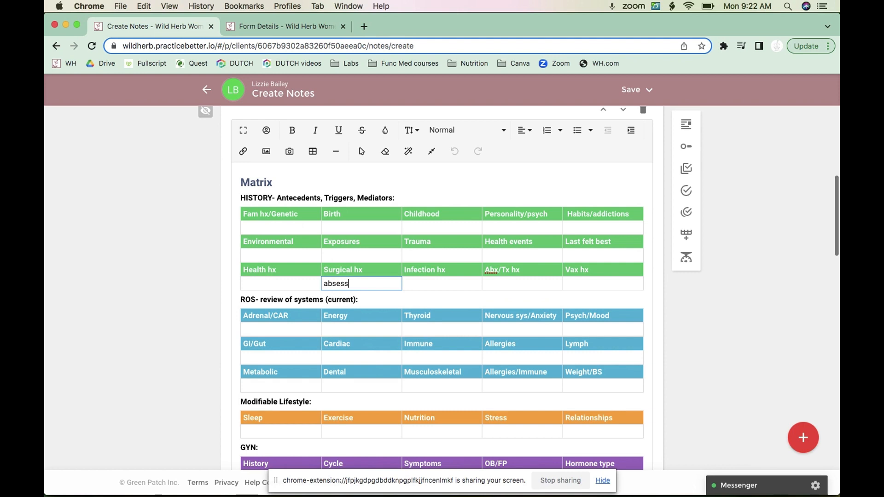
{"action": "type", "text": " drained 2020"}
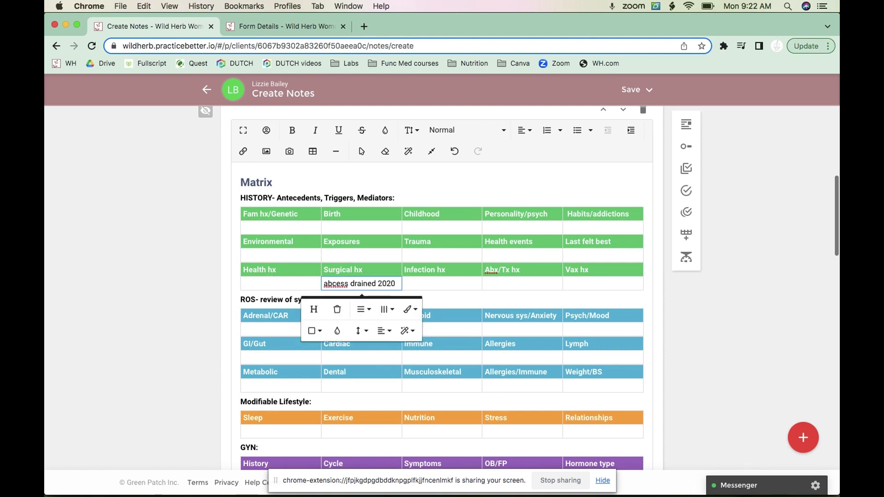
Look through the rest of the Holistic Matrix notes, from the areas needing support and components of care to the recommended plan and session packages.
{"action": "scroll", "coordinate": [397, 363], "scroll_direction": "down", "scroll_amount": 3}
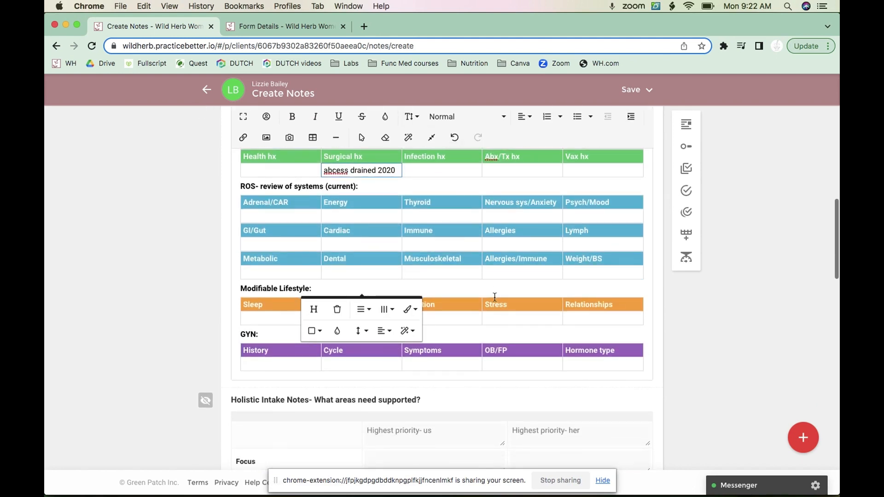
{"action": "scroll", "coordinate": [475, 337], "scroll_direction": "down", "scroll_amount": 6}
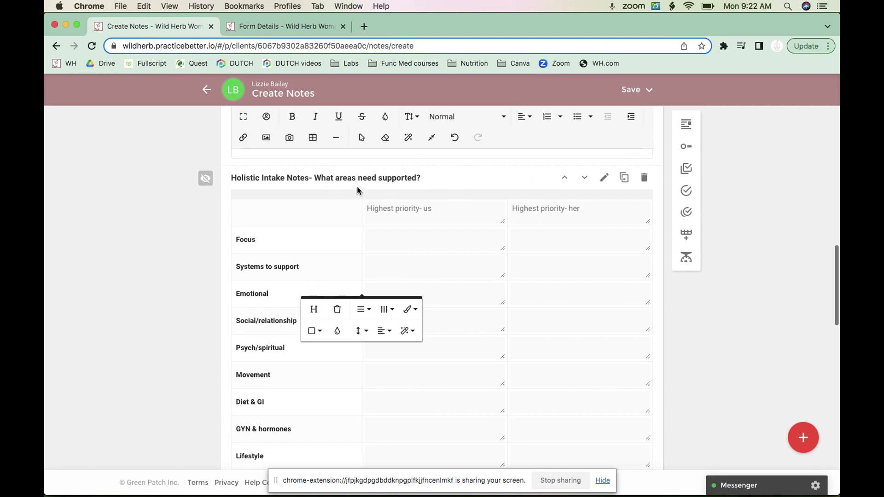
{"action": "scroll", "coordinate": [448, 314], "scroll_direction": "down", "scroll_amount": 1}
{"action": "scroll", "coordinate": [448, 314], "scroll_direction": "down", "scroll_amount": 5}
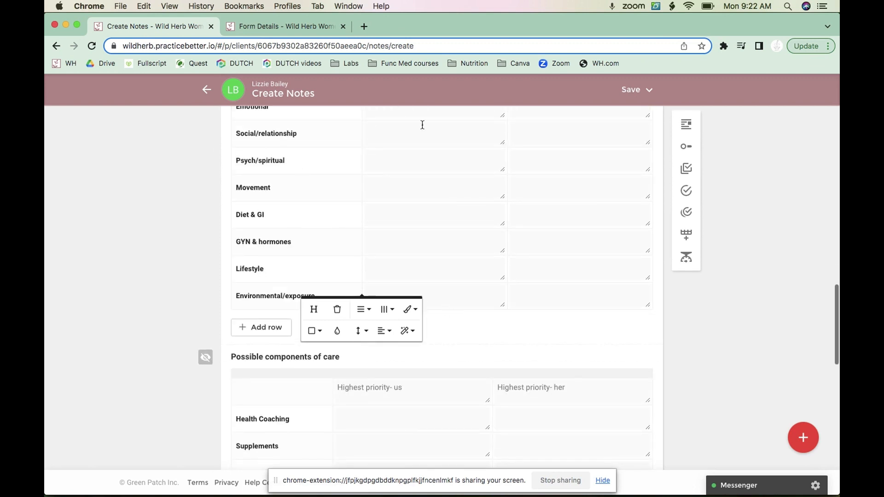
{"action": "scroll", "coordinate": [454, 161], "scroll_direction": "up", "scroll_amount": 5}
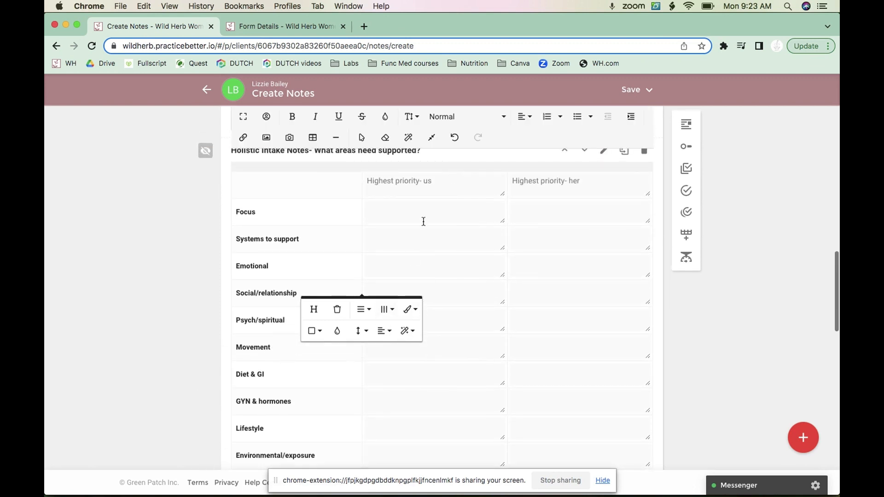
{"action": "scroll", "coordinate": [388, 168], "scroll_direction": "up", "scroll_amount": 1}
{"action": "left_click", "coordinate": [369, 215]}
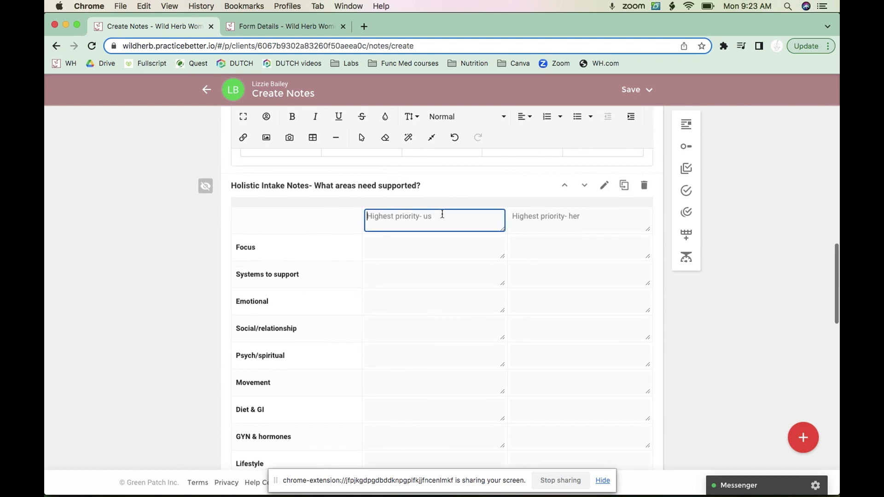
{"action": "scroll", "coordinate": [411, 321], "scroll_direction": "down", "scroll_amount": 15}
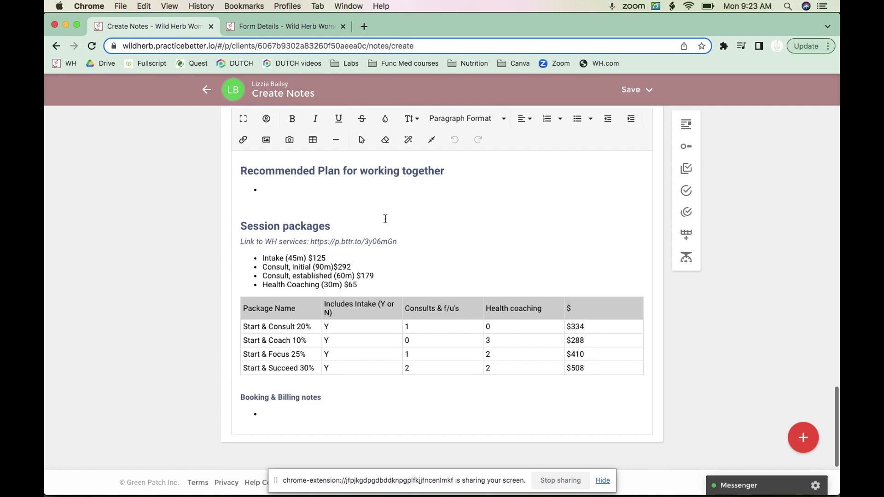
{"action": "scroll", "coordinate": [385, 218], "scroll_direction": "up", "scroll_amount": 15}
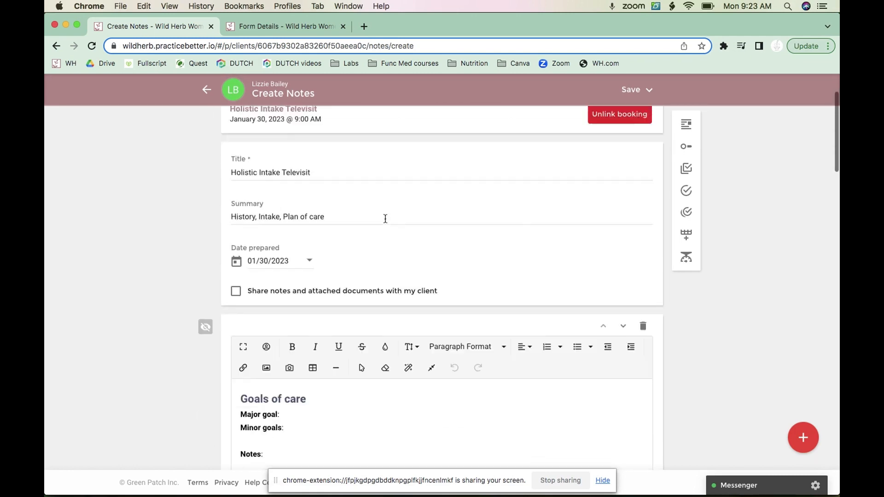
Save the Holistic Intake Televisit notes without signing them, and return to the session details.
{"action": "scroll", "coordinate": [385, 219], "scroll_direction": "up", "scroll_amount": 2}
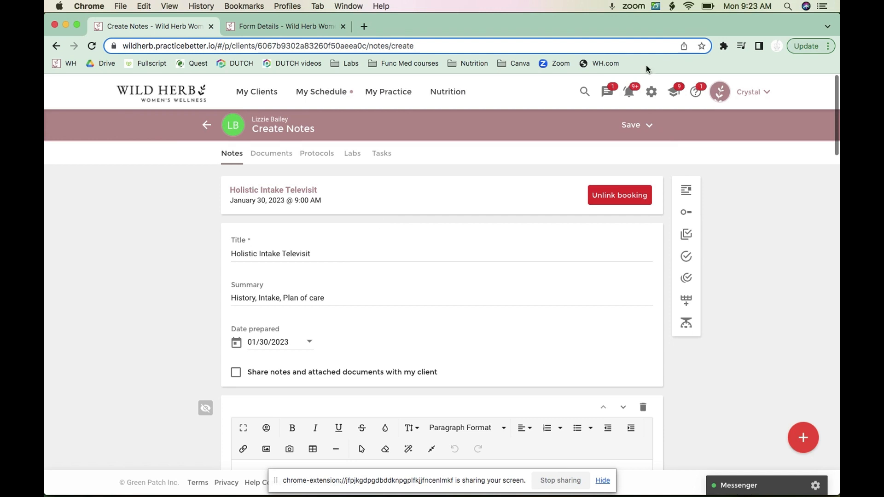
{"action": "left_click", "coordinate": [649, 128]}
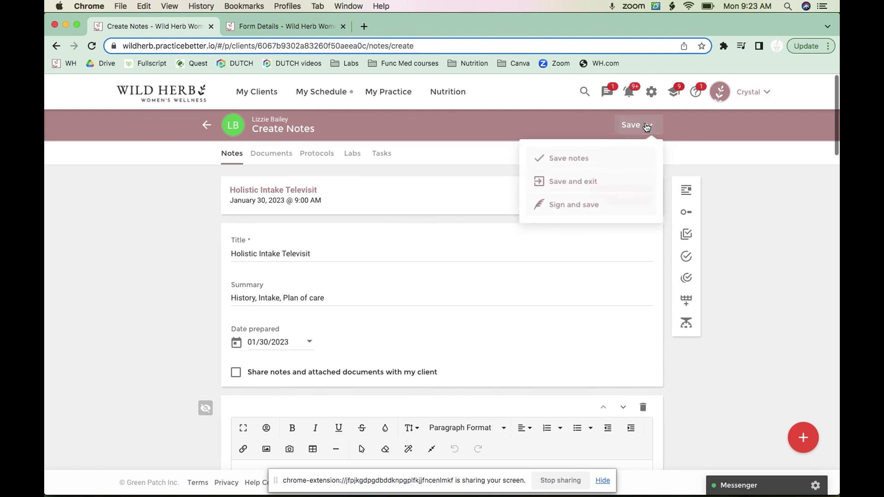
{"action": "left_click", "coordinate": [559, 160]}
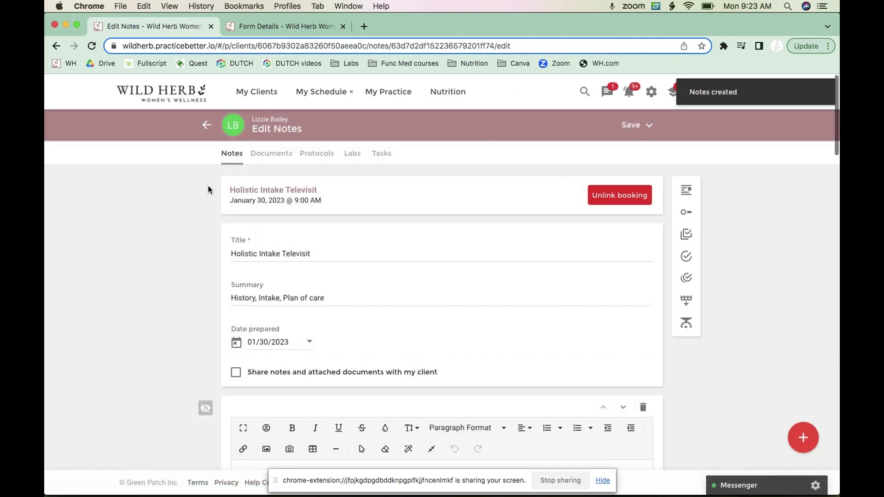
{"action": "left_click", "coordinate": [203, 126]}
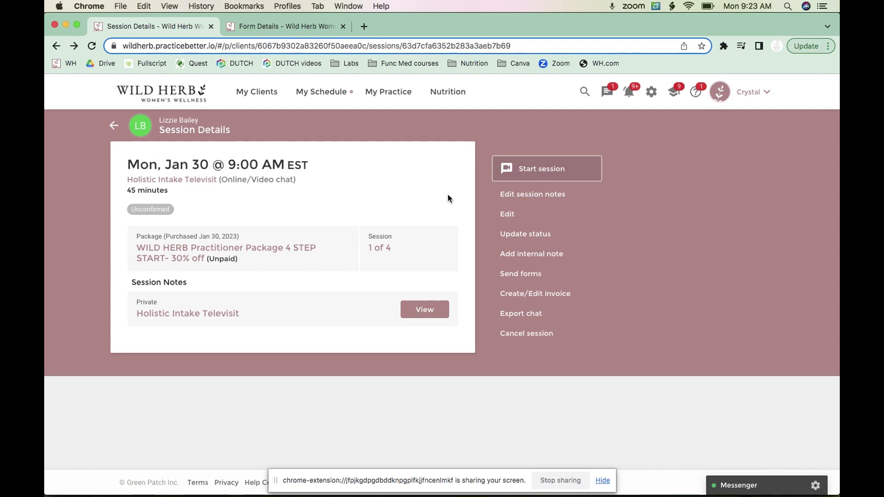
Open the client's notes history and start a new note from the WHN Visit template.
{"action": "left_click", "coordinate": [140, 127]}
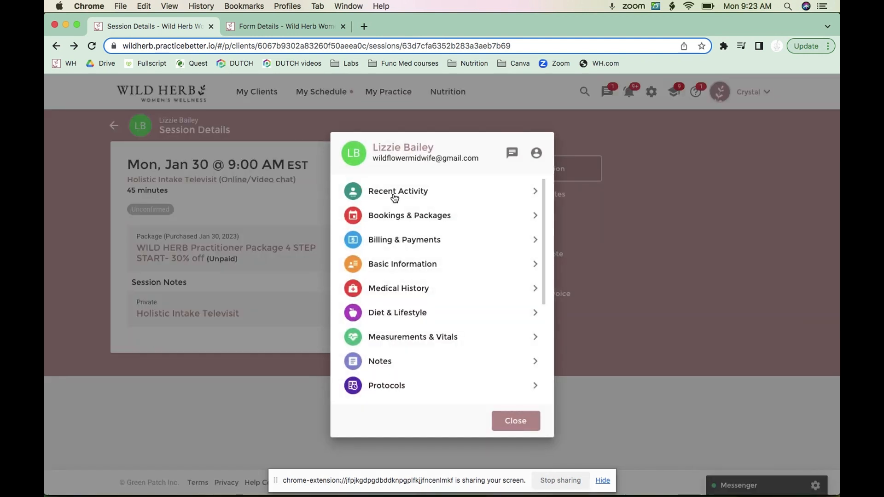
{"action": "left_click", "coordinate": [382, 363]}
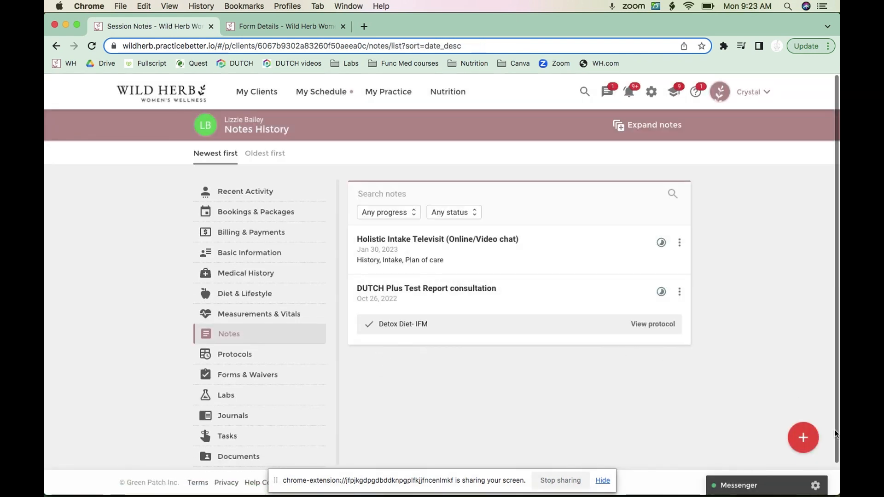
{"action": "left_click", "coordinate": [802, 441]}
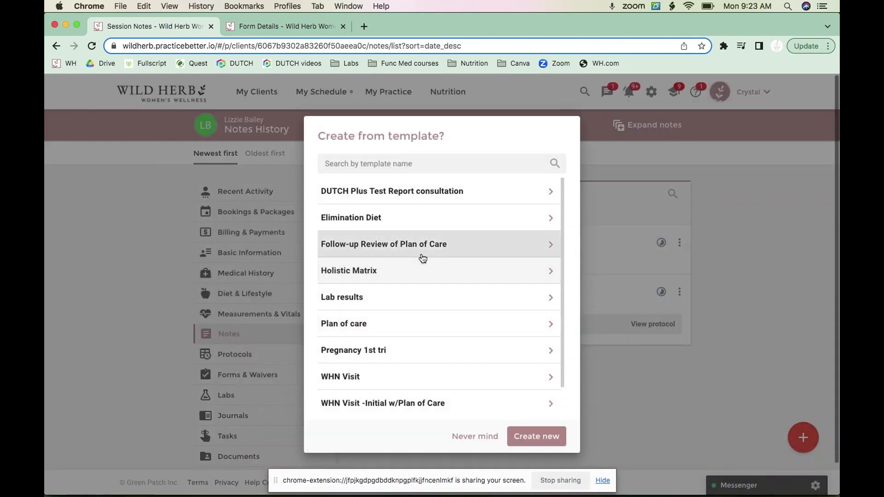
{"action": "scroll", "coordinate": [403, 341], "scroll_direction": "down", "scroll_amount": 1}
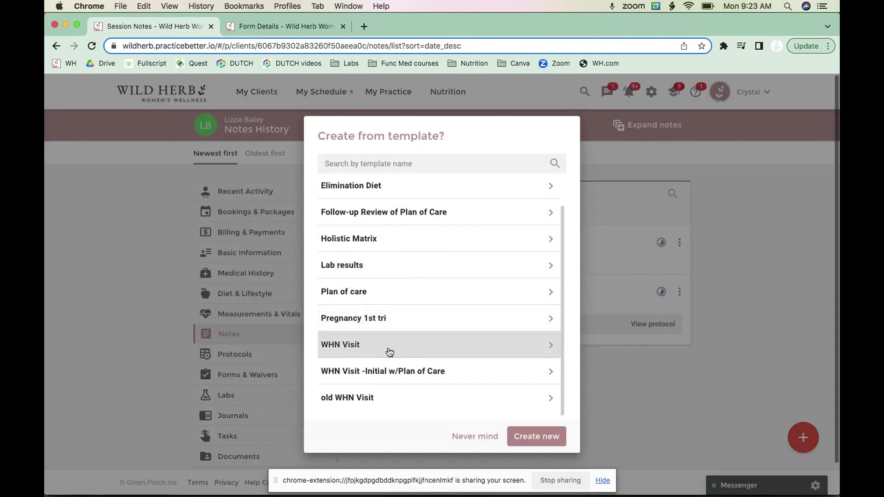
{"action": "left_click", "coordinate": [389, 351]}
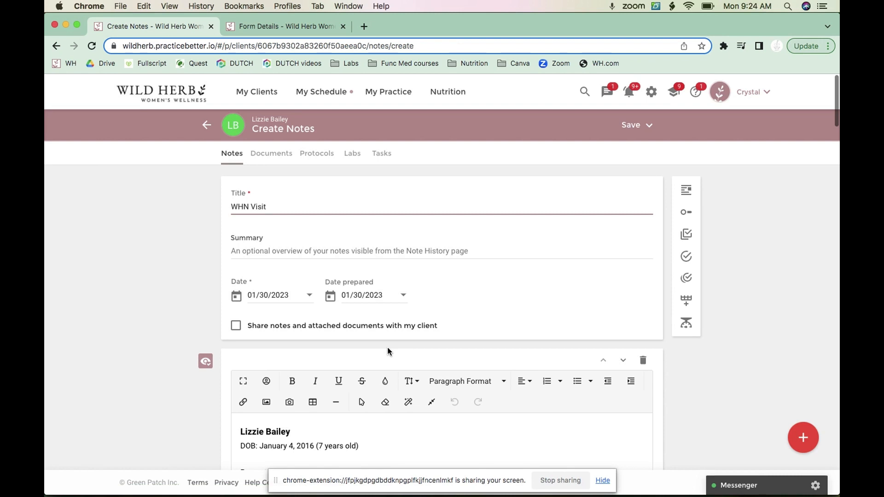
Review the WHN Visit note's sections, including Current Health, Health History, Exam and Naturopathy Assessment, highlighting the paternal and maternal illnesses.
{"action": "scroll", "coordinate": [388, 351], "scroll_direction": "down", "scroll_amount": 3}
{"action": "scroll", "coordinate": [388, 348], "scroll_direction": "down", "scroll_amount": 10}
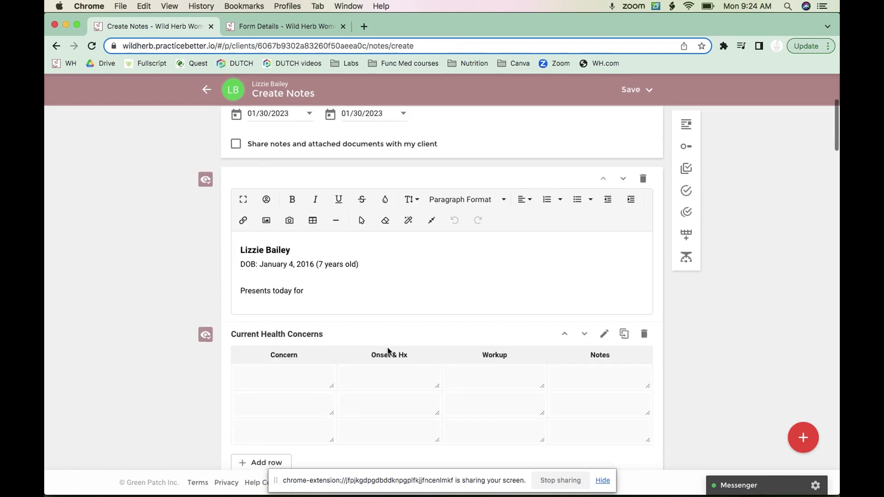
{"action": "scroll", "coordinate": [388, 348], "scroll_direction": "down", "scroll_amount": 12}
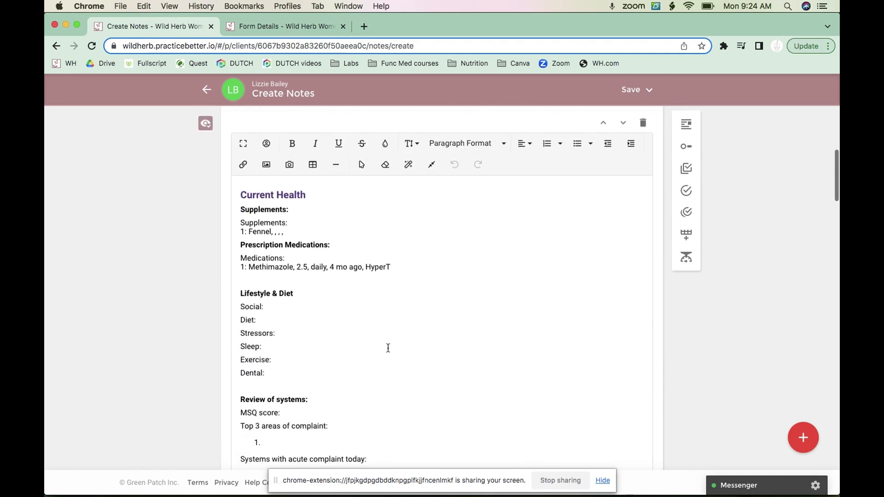
{"action": "scroll", "coordinate": [388, 348], "scroll_direction": "up", "scroll_amount": 2}
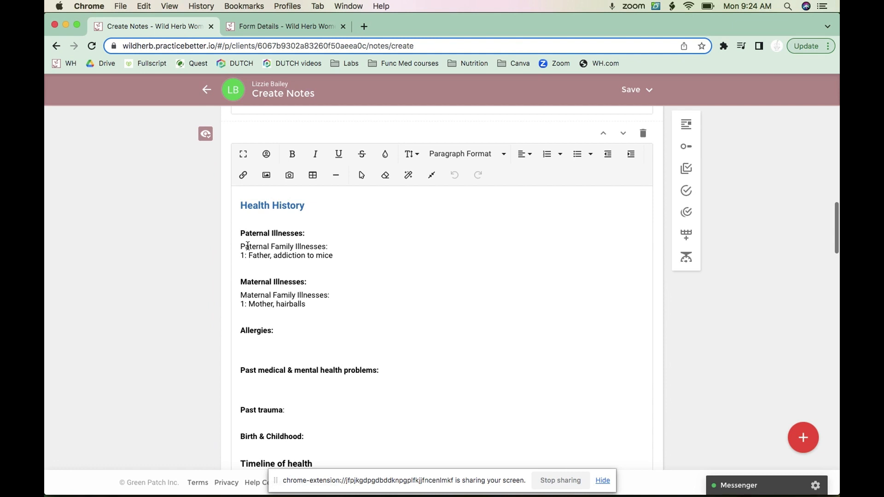
{"action": "scroll", "coordinate": [238, 197], "scroll_direction": "down", "scroll_amount": 1}
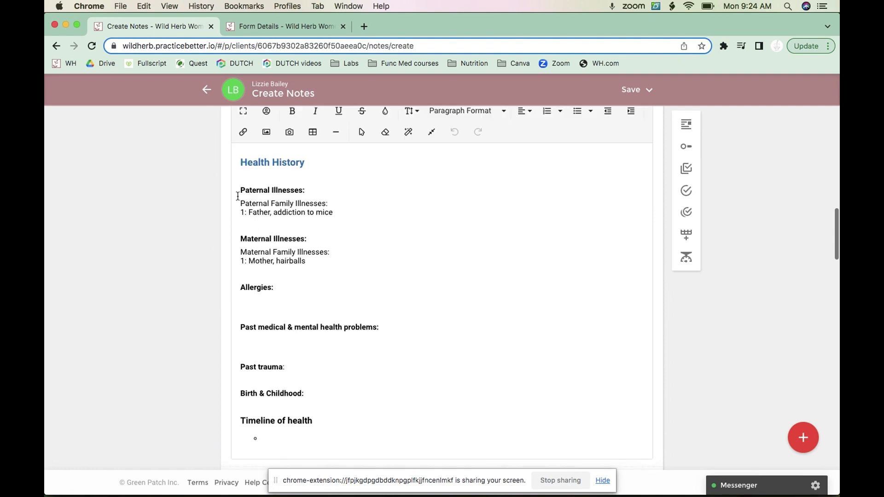
{"action": "left_click_drag", "start_coordinate": [242, 186], "coordinate": [316, 263]}
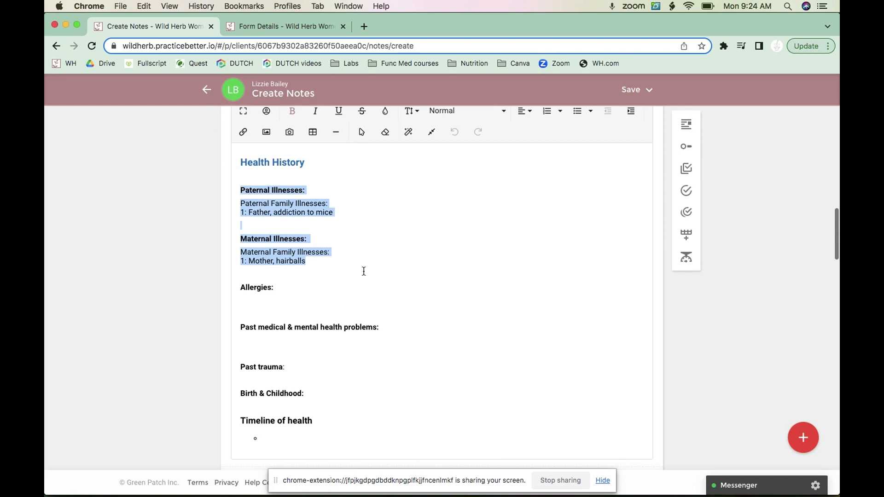
{"action": "scroll", "coordinate": [363, 271], "scroll_direction": "down", "scroll_amount": 20}
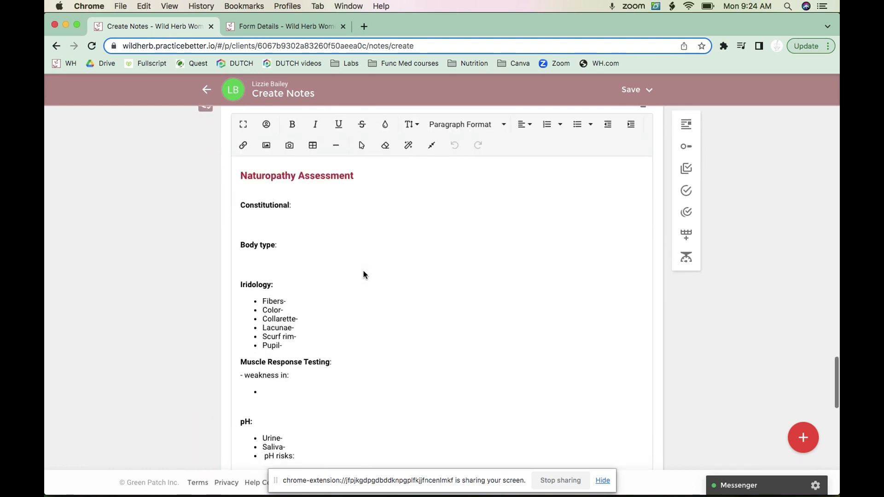
{"action": "scroll", "coordinate": [364, 274], "scroll_direction": "down", "scroll_amount": 7}
{"action": "scroll", "coordinate": [363, 271], "scroll_direction": "down", "scroll_amount": 4}
{"action": "scroll", "coordinate": [364, 271], "scroll_direction": "up", "scroll_amount": 20}
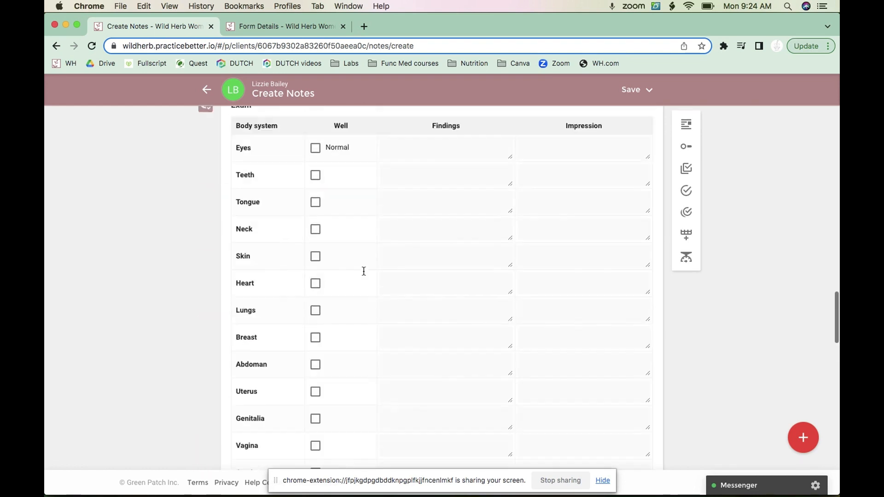
{"action": "scroll", "coordinate": [363, 271], "scroll_direction": "up", "scroll_amount": 4}
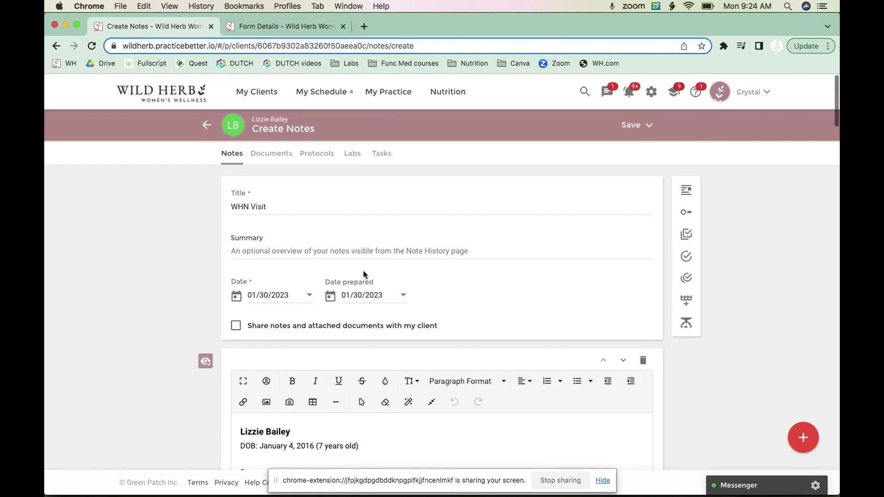
{"action": "left_click", "coordinate": [233, 131]}
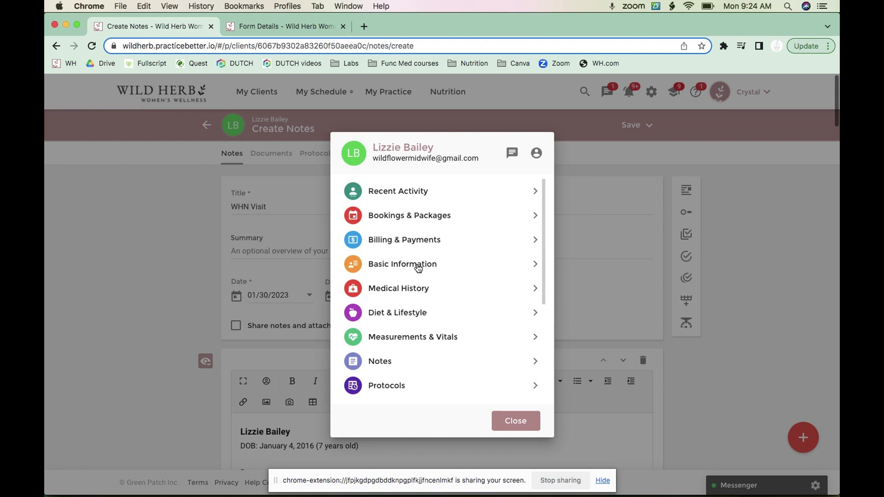
{"action": "left_click", "coordinate": [411, 292]}
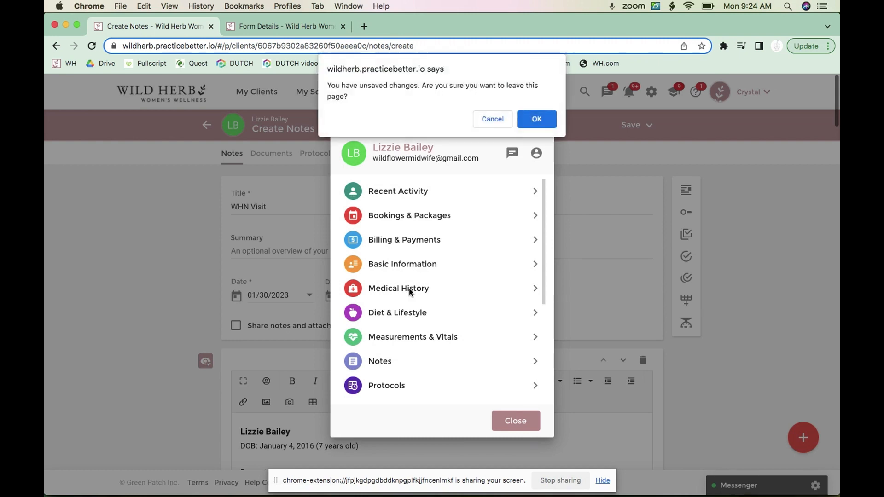
{"action": "left_click", "coordinate": [496, 122]}
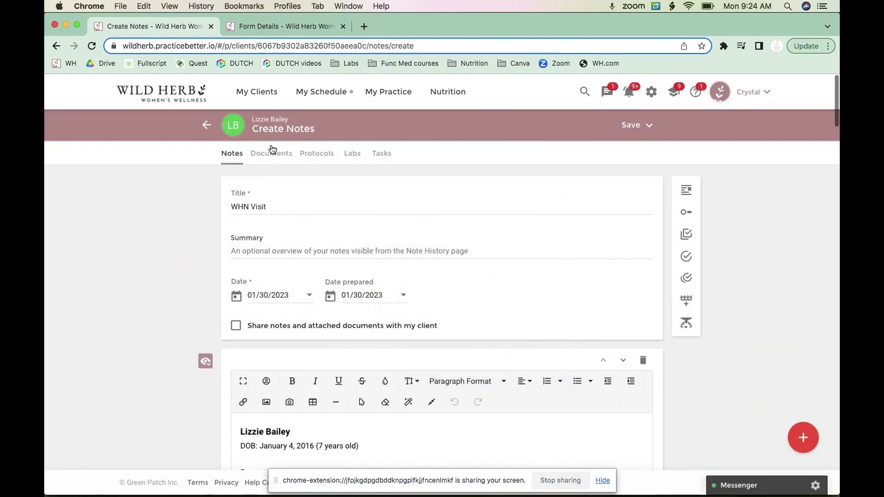
Leave the unsaved WHN Visit note and review the client's Medical History, from hospitalizations and medications to the additional notes.
{"action": "left_click", "coordinate": [233, 125]}
{"action": "scroll", "coordinate": [388, 378], "scroll_direction": "down", "scroll_amount": 1}
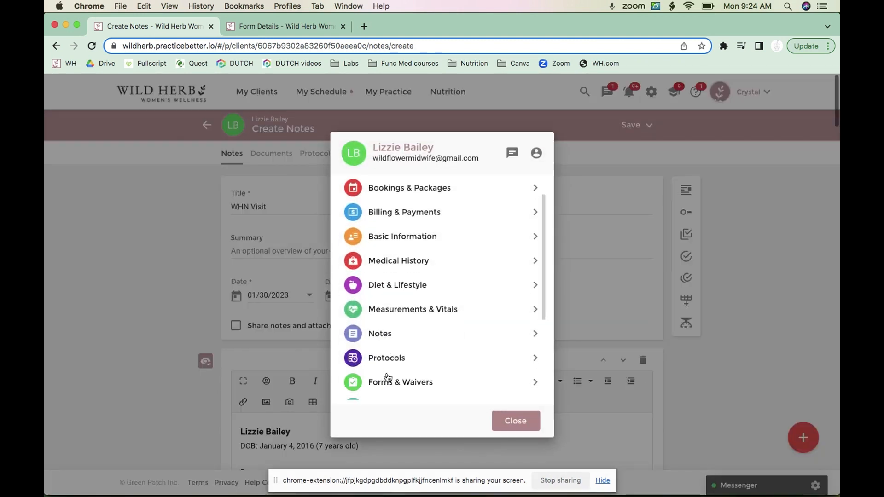
{"action": "left_click", "coordinate": [400, 253]}
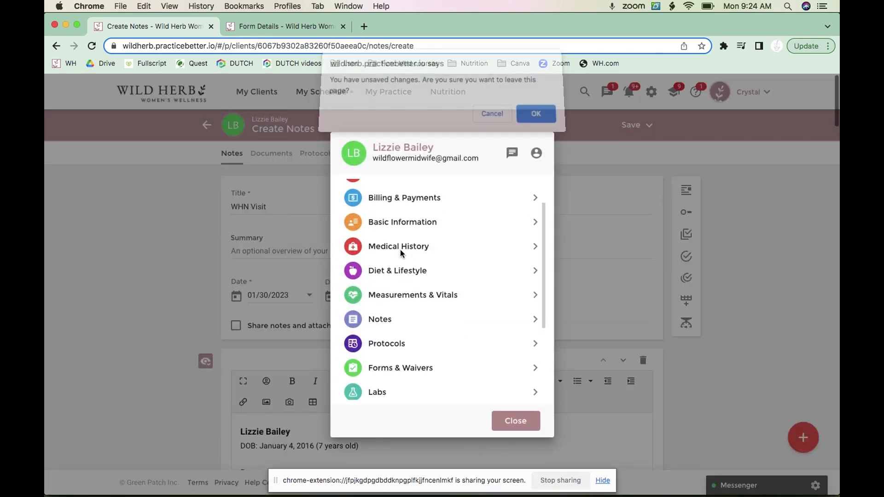
{"action": "left_click", "coordinate": [527, 120]}
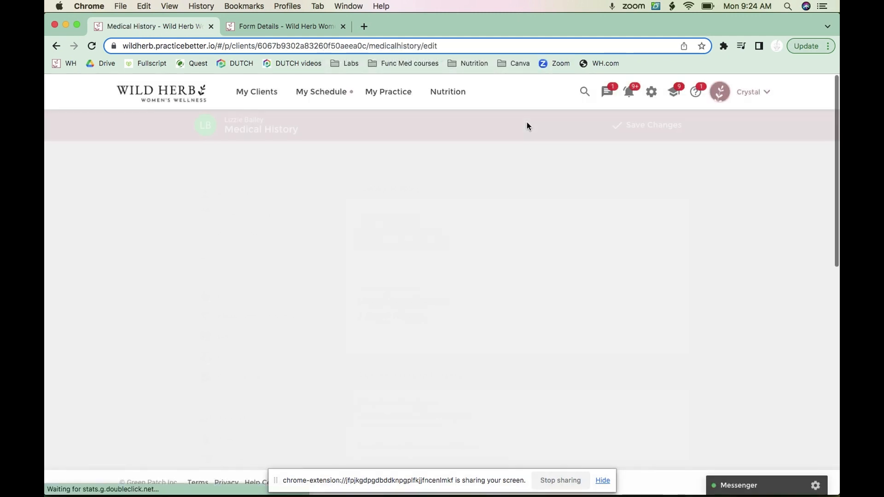
{"action": "scroll", "coordinate": [457, 306], "scroll_direction": "down", "scroll_amount": 8}
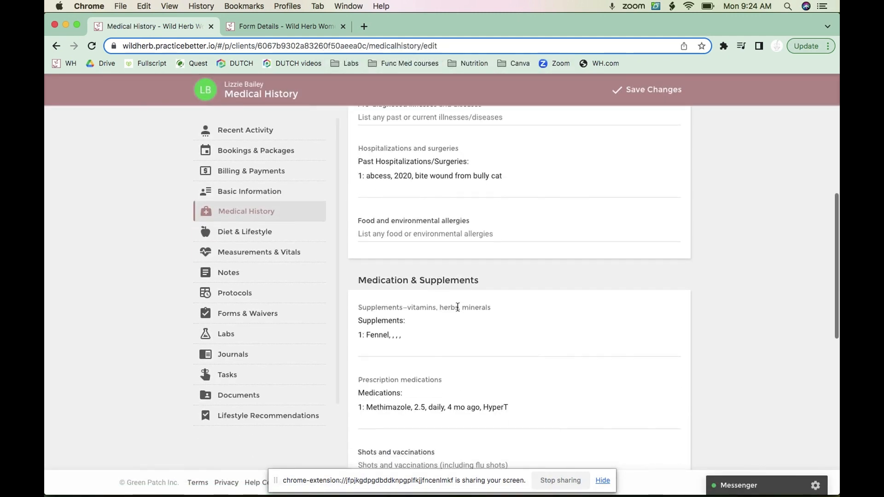
{"action": "scroll", "coordinate": [457, 307], "scroll_direction": "down", "scroll_amount": 7}
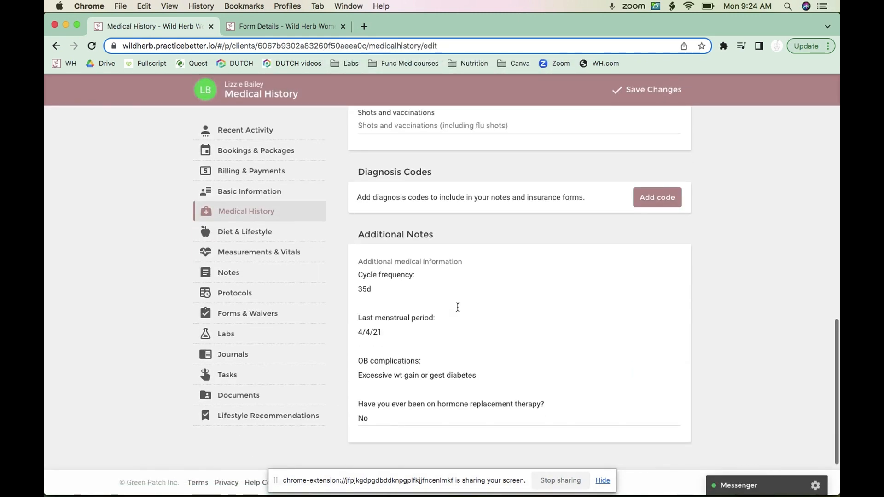
Add the diagnosis code E55.9 Vitamin D deficiency, unspecified, to the client's Medical History and save the changes.
{"action": "scroll", "coordinate": [458, 307], "scroll_direction": "down", "scroll_amount": 1}
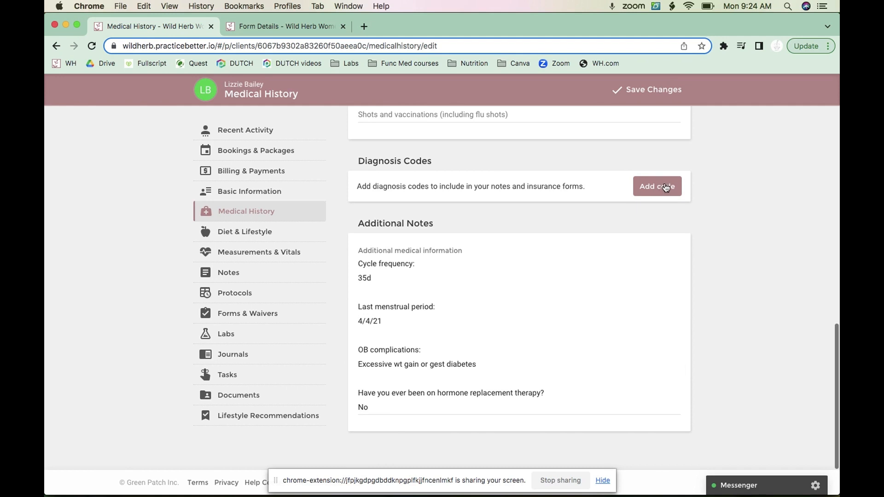
{"action": "left_click", "coordinate": [669, 192]}
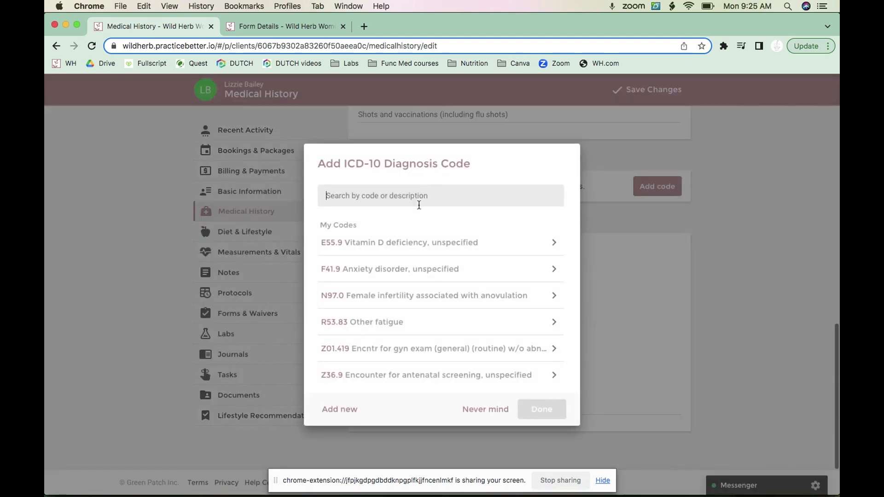
{"action": "left_click", "coordinate": [395, 244]}
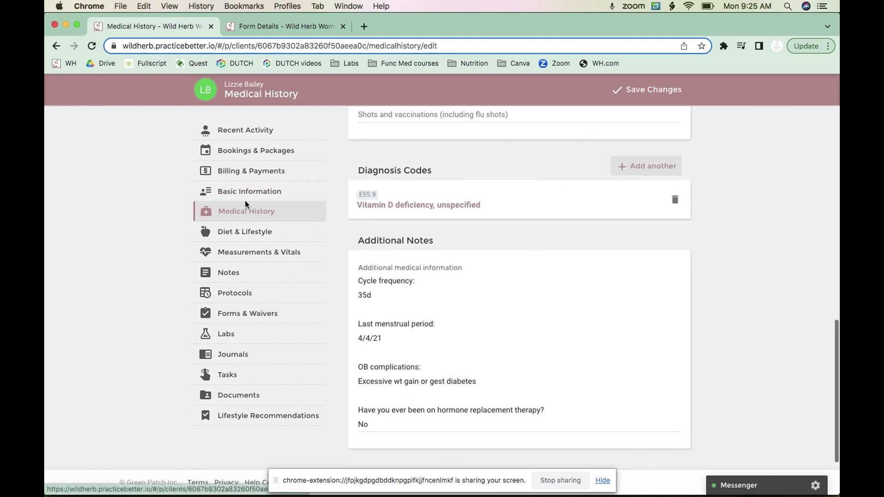
{"action": "left_click", "coordinate": [249, 230]}
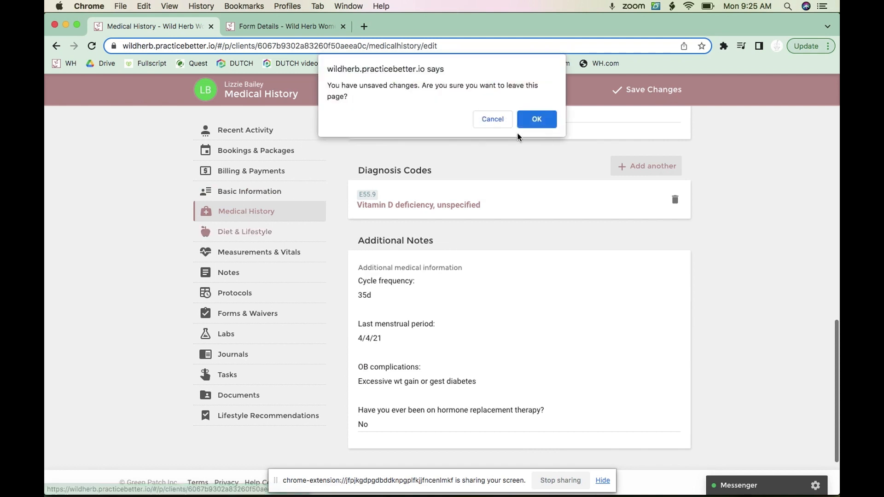
{"action": "left_click", "coordinate": [493, 120]}
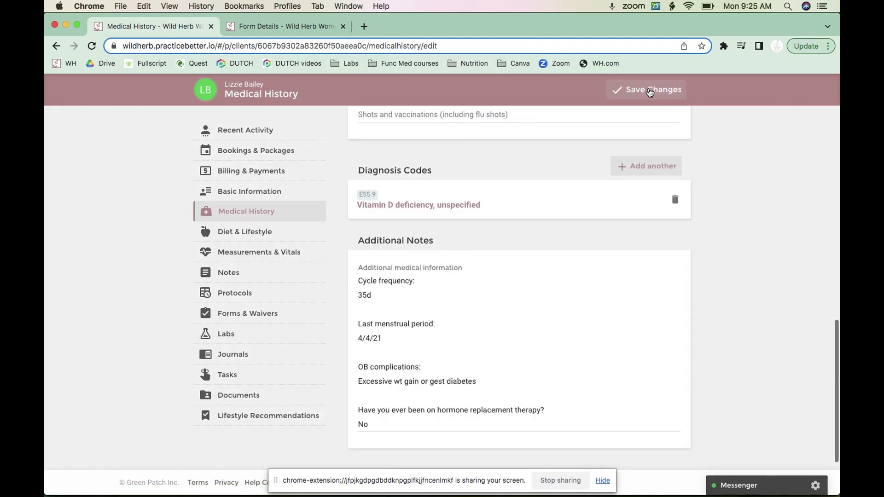
{"action": "left_click", "coordinate": [649, 90]}
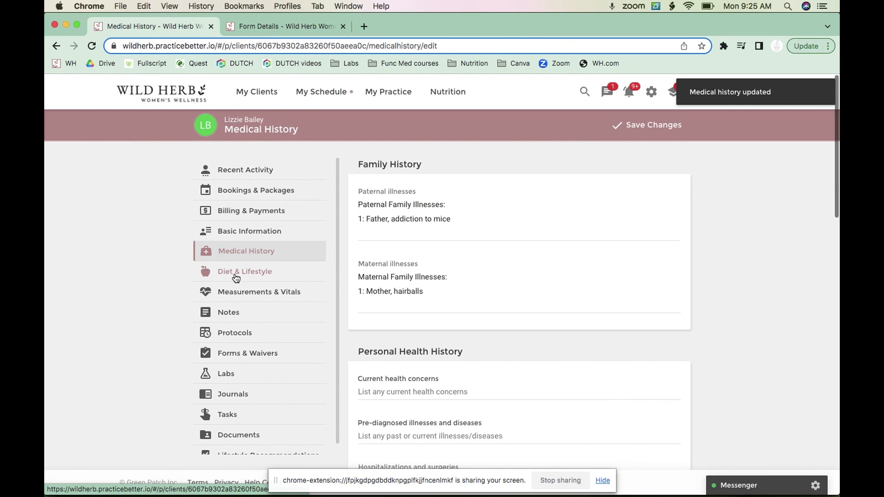
Review the client's Diet & Lifestyle record and Basic Information, including contact details, mailing address and additional notes.
{"action": "left_click", "coordinate": [235, 275]}
{"action": "scroll", "coordinate": [412, 398], "scroll_direction": "down", "scroll_amount": 2}
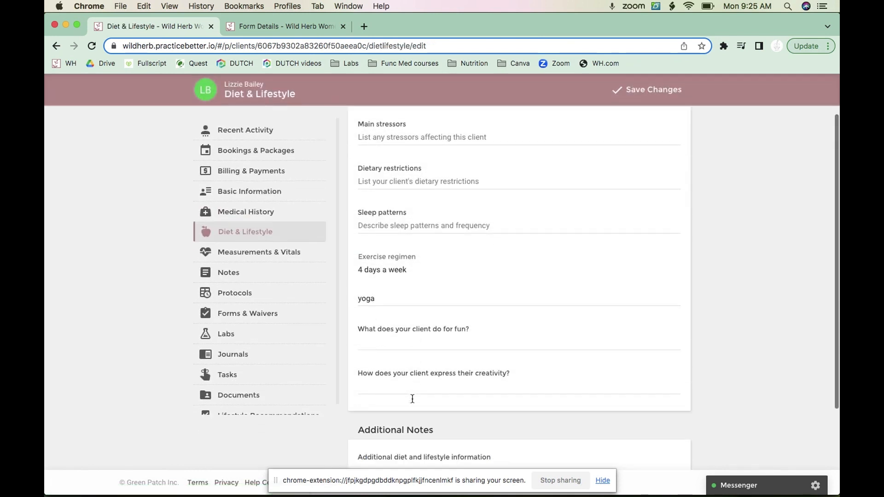
{"action": "scroll", "coordinate": [412, 399], "scroll_direction": "down", "scroll_amount": 3}
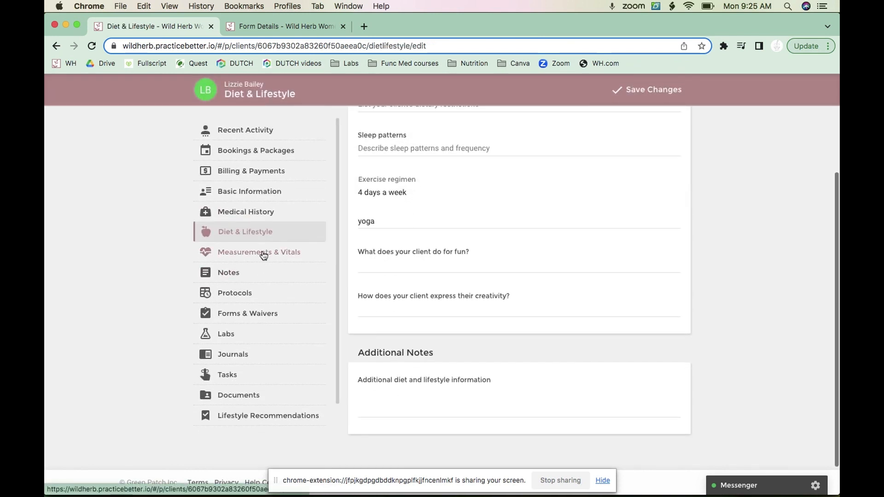
{"action": "left_click", "coordinate": [254, 193]}
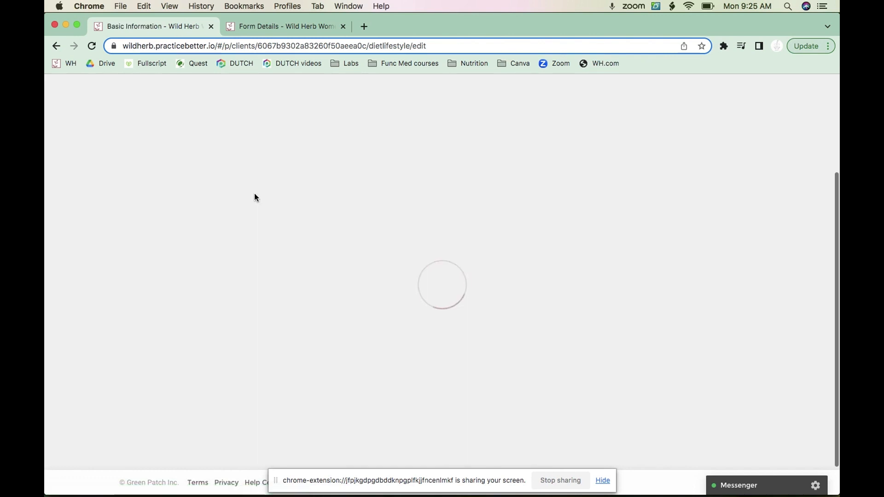
{"action": "scroll", "coordinate": [440, 352], "scroll_direction": "down", "scroll_amount": 8}
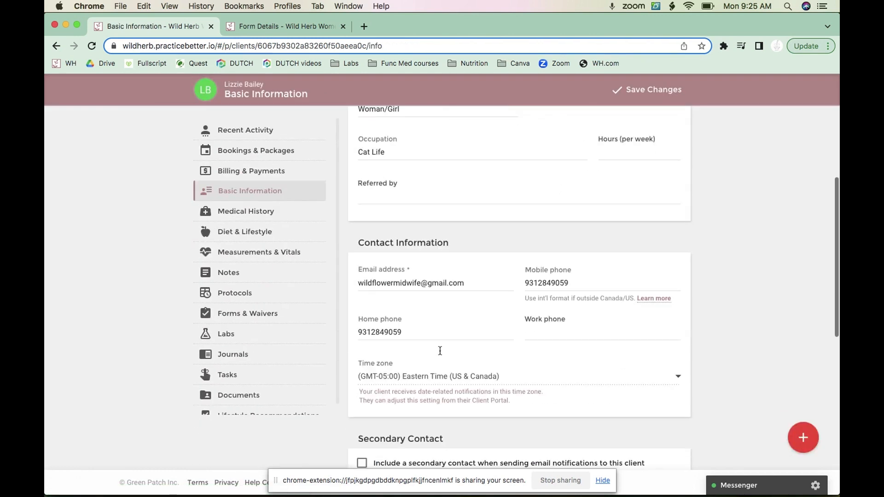
{"action": "scroll", "coordinate": [440, 354], "scroll_direction": "down", "scroll_amount": 12}
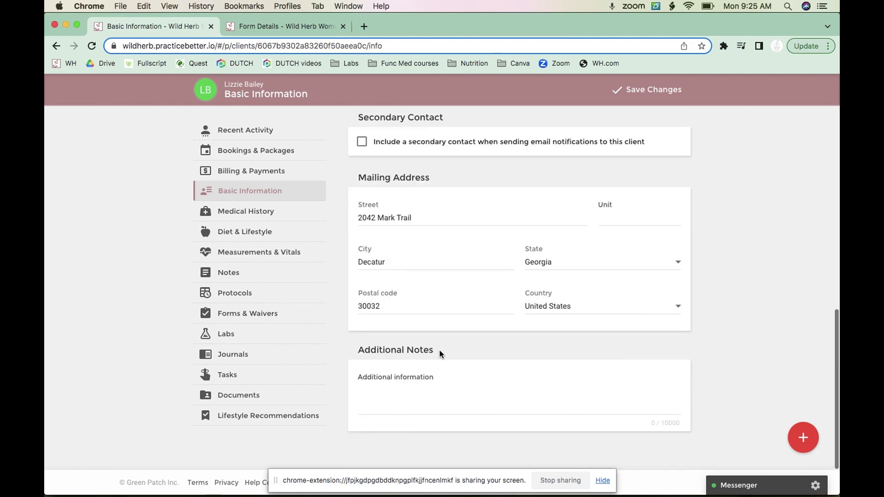
{"action": "scroll", "coordinate": [408, 216], "scroll_direction": "up", "scroll_amount": 11}
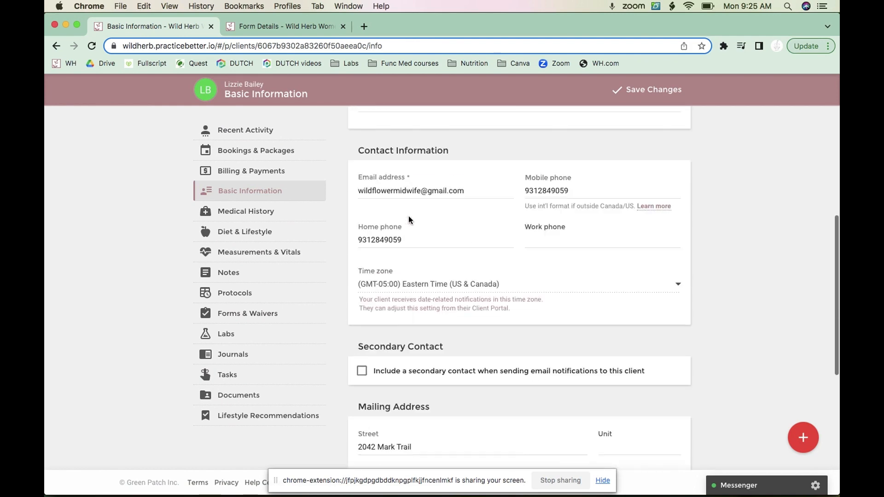
{"action": "scroll", "coordinate": [408, 216], "scroll_direction": "down", "scroll_amount": 11}
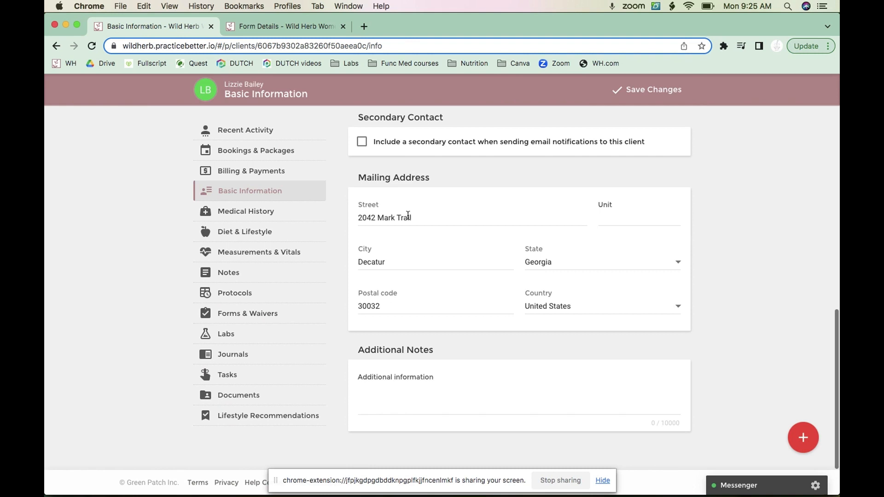
Review the completion status of the client's sent forms in Forms & Waivers.
{"action": "left_click", "coordinate": [241, 315]}
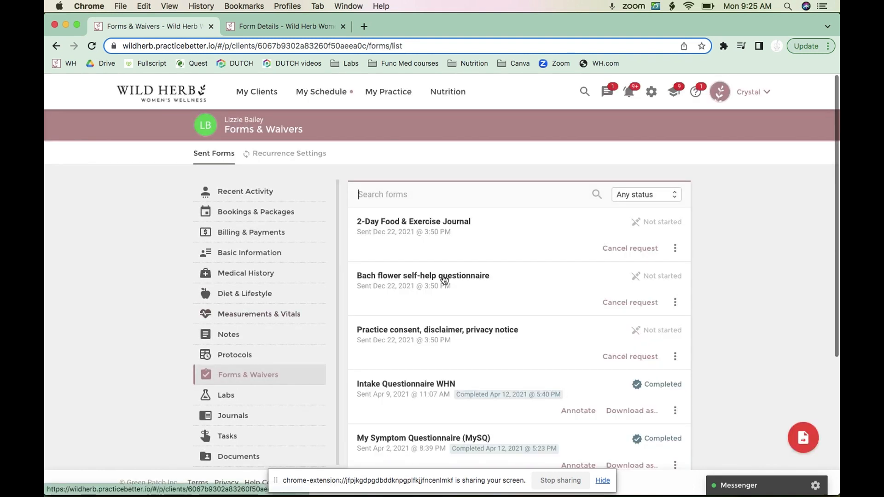
{"action": "scroll", "coordinate": [465, 356], "scroll_direction": "down", "scroll_amount": 5}
{"action": "scroll", "coordinate": [465, 352], "scroll_direction": "up", "scroll_amount": 5}
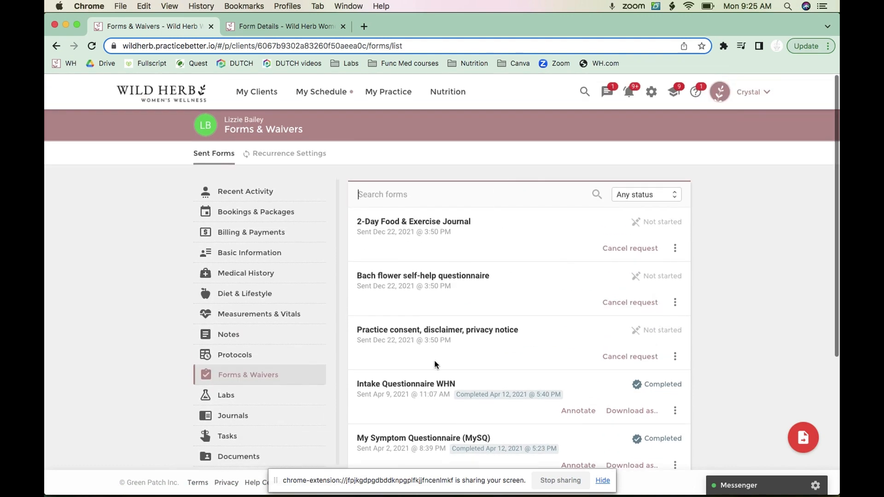
{"action": "scroll", "coordinate": [449, 399], "scroll_direction": "down", "scroll_amount": 2}
{"action": "scroll", "coordinate": [449, 400], "scroll_direction": "up", "scroll_amount": 2}
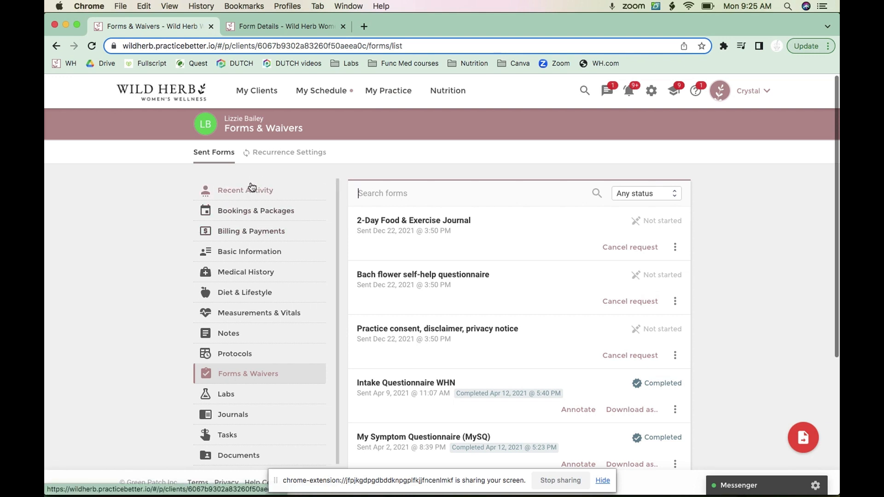
Check the client's notes history and documents folder, and return to the notes history.
{"action": "left_click", "coordinate": [234, 336]}
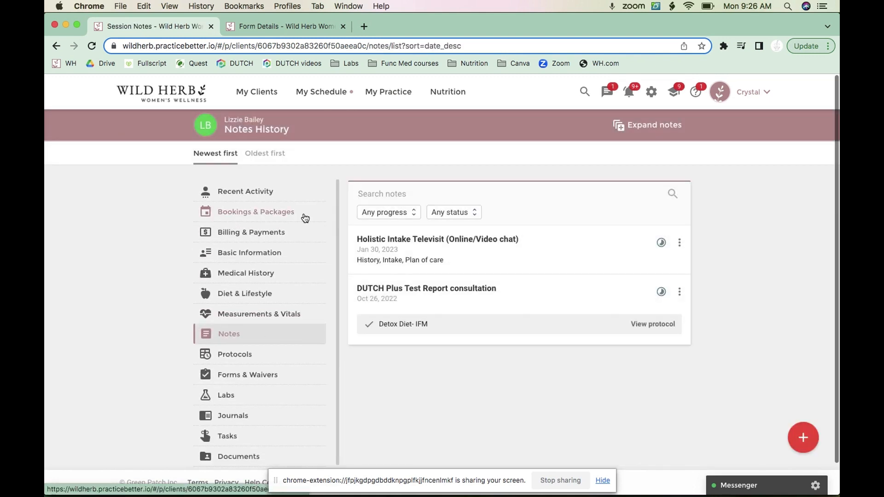
{"action": "left_click", "coordinate": [432, 197]}
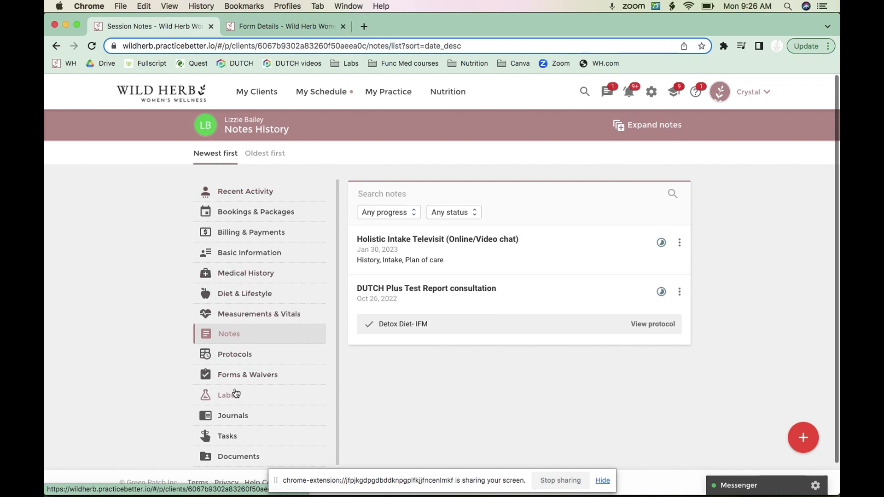
{"action": "scroll", "coordinate": [227, 401], "scroll_direction": "down", "scroll_amount": 2}
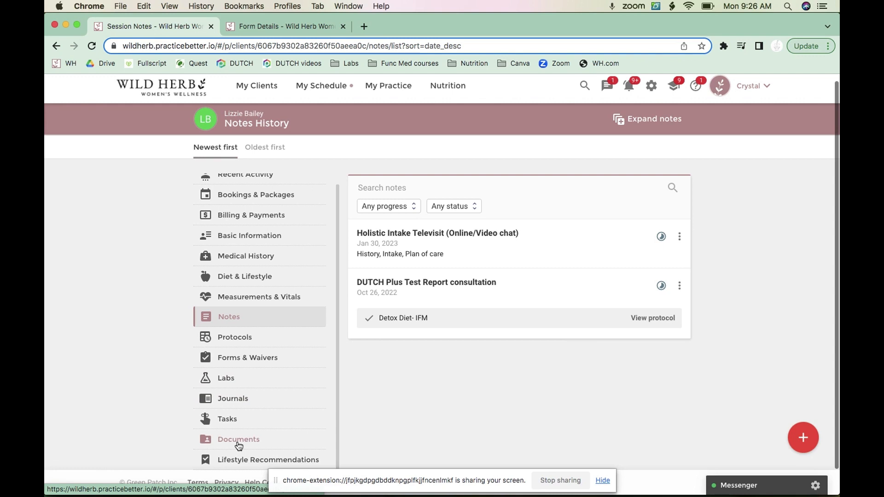
{"action": "left_click", "coordinate": [237, 441]}
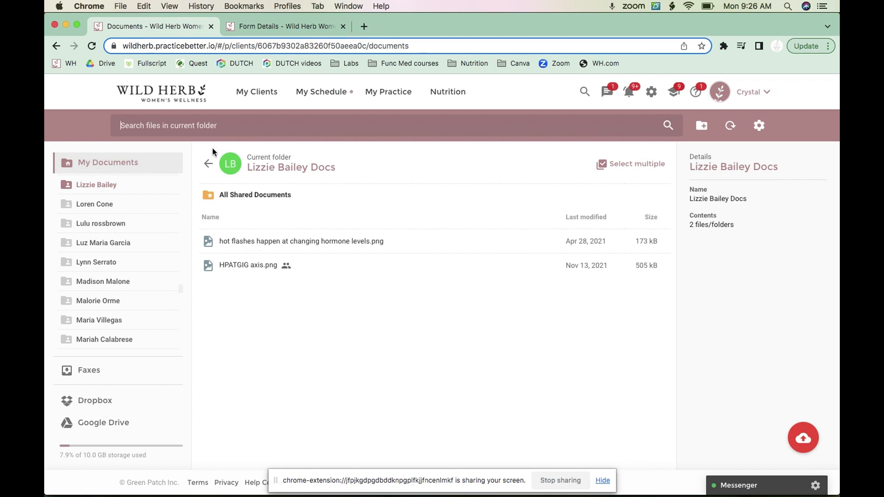
{"action": "left_click", "coordinate": [208, 167]}
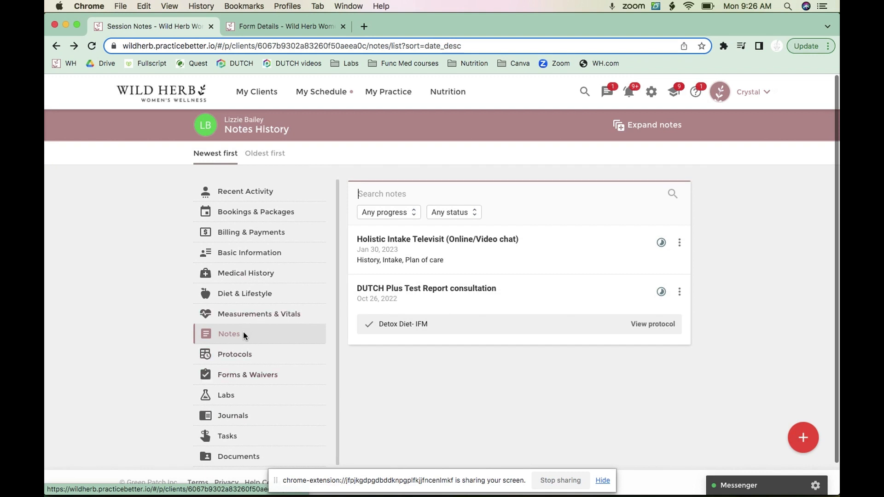
Open the Holistic Intake Televisit note for editing and review its sections from Goals of care to Session packages.
{"action": "left_click", "coordinate": [452, 242]}
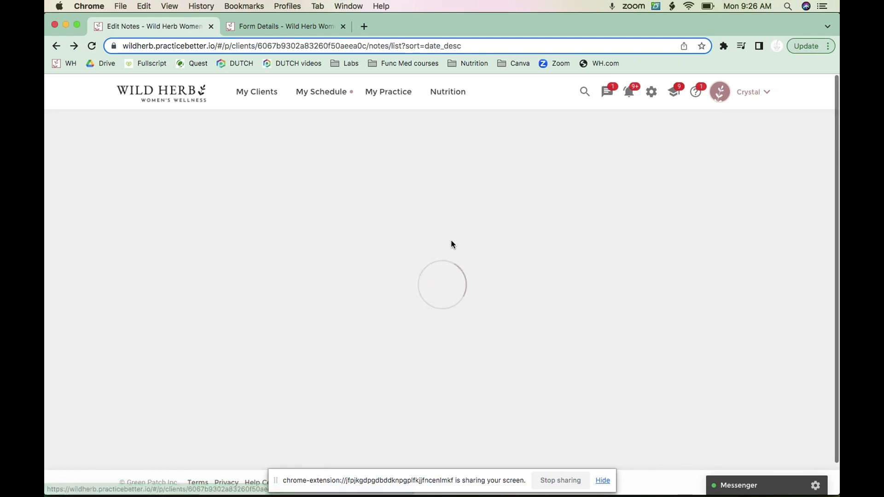
{"action": "scroll", "coordinate": [403, 358], "scroll_direction": "down", "scroll_amount": 5}
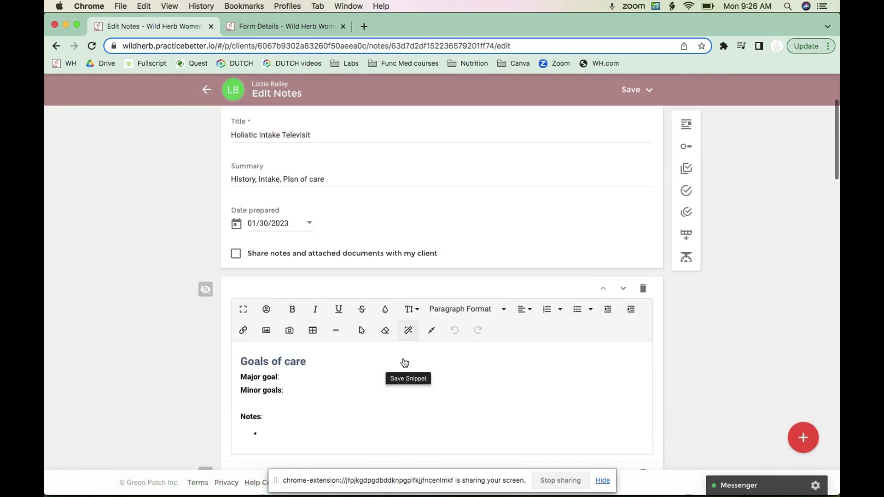
{"action": "scroll", "coordinate": [403, 359], "scroll_direction": "up", "scroll_amount": 5}
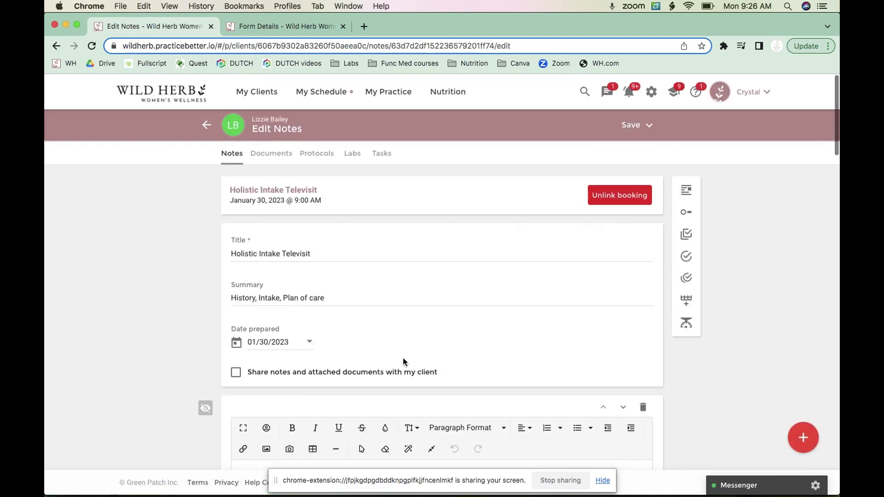
{"action": "scroll", "coordinate": [403, 362], "scroll_direction": "down", "scroll_amount": 5}
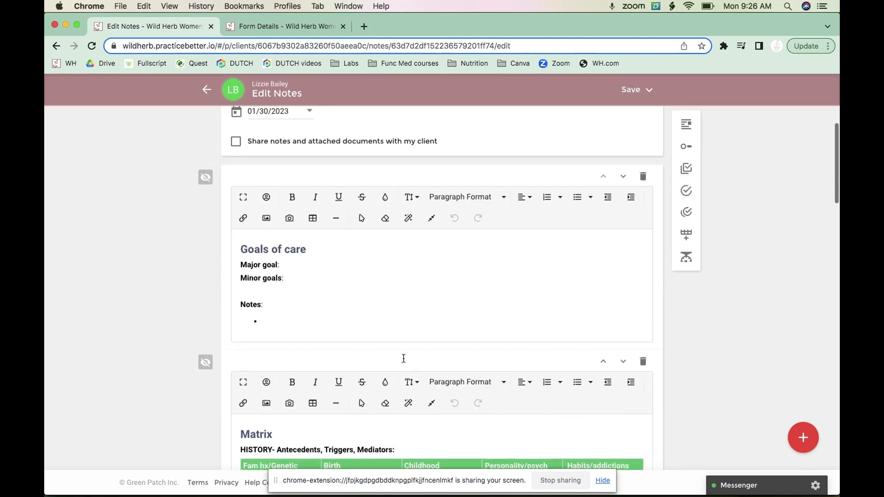
{"action": "scroll", "coordinate": [560, 383], "scroll_direction": "down", "scroll_amount": 10}
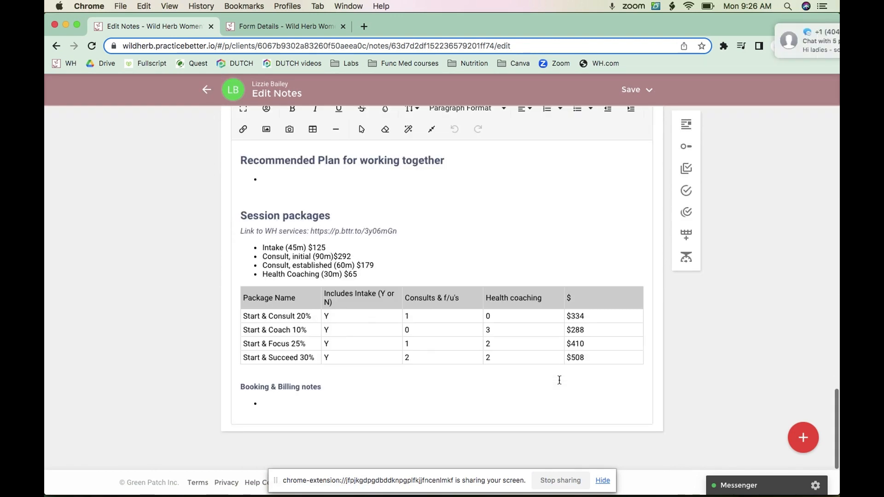
Add a Text section at the end of the note and enter the placeholder text "asdfa".
{"action": "left_click", "coordinate": [803, 438]}
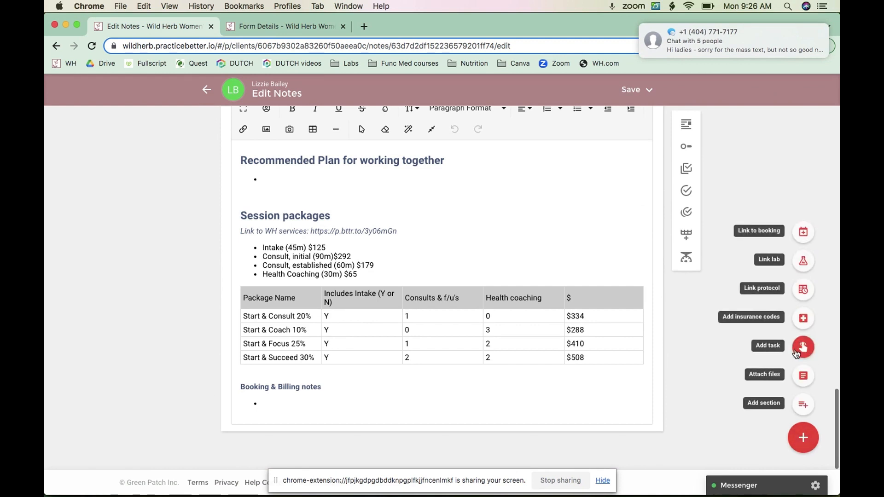
{"action": "left_click", "coordinate": [803, 408]}
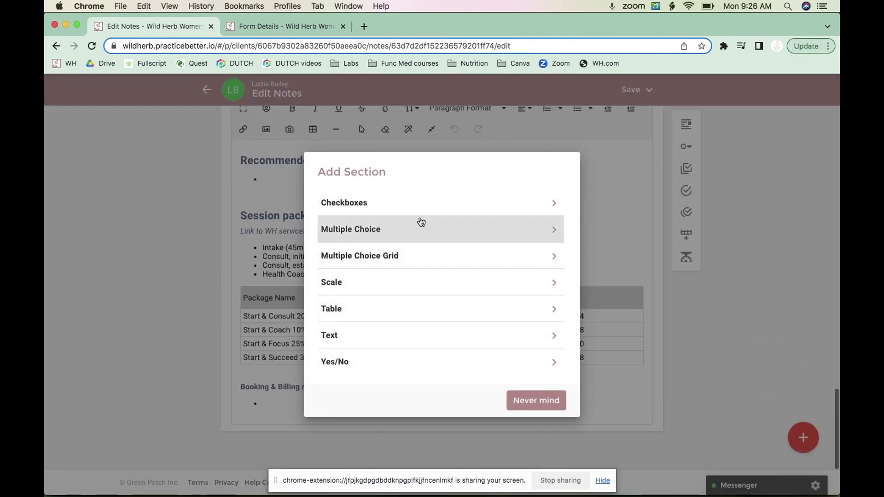
{"action": "left_click", "coordinate": [375, 342]}
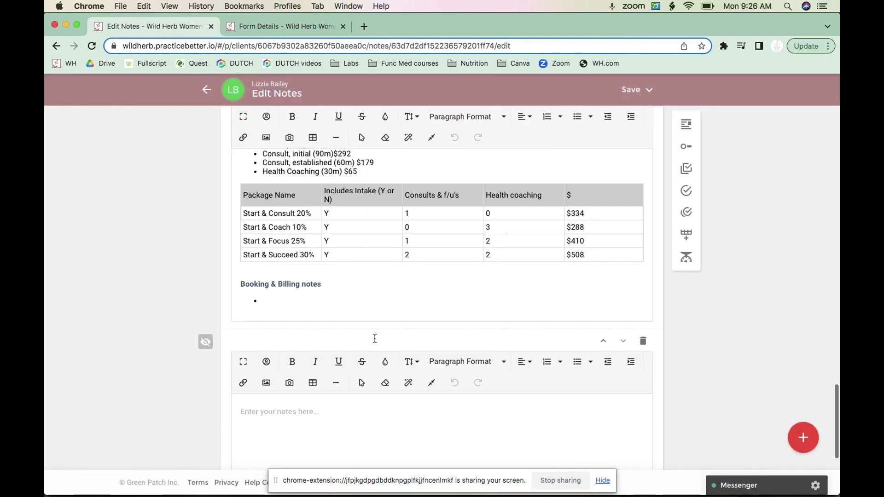
{"action": "left_click", "coordinate": [310, 388]}
{"action": "type", "text": "asdfsfd"}
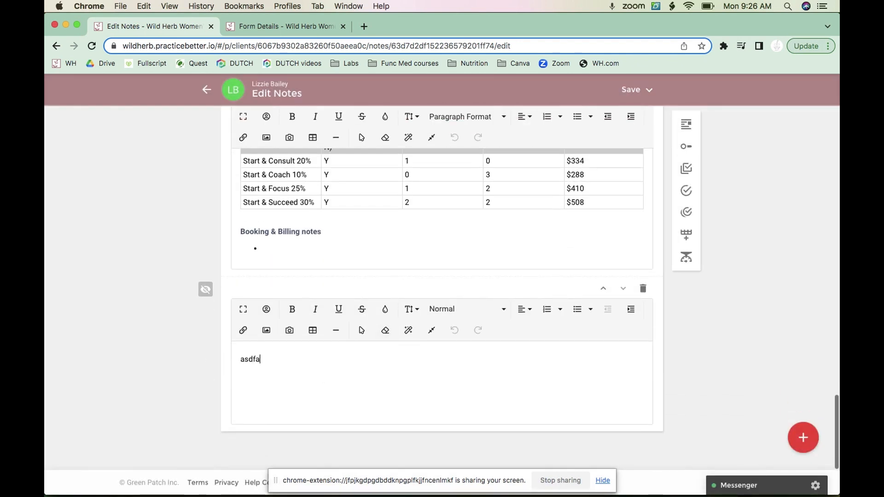
Review the items that can be added to the note, and check its attached documents, protocols, labs and tasks.
{"action": "scroll", "coordinate": [494, 223], "scroll_direction": "up", "scroll_amount": 20}
{"action": "scroll", "coordinate": [493, 226], "scroll_direction": "up", "scroll_amount": 3}
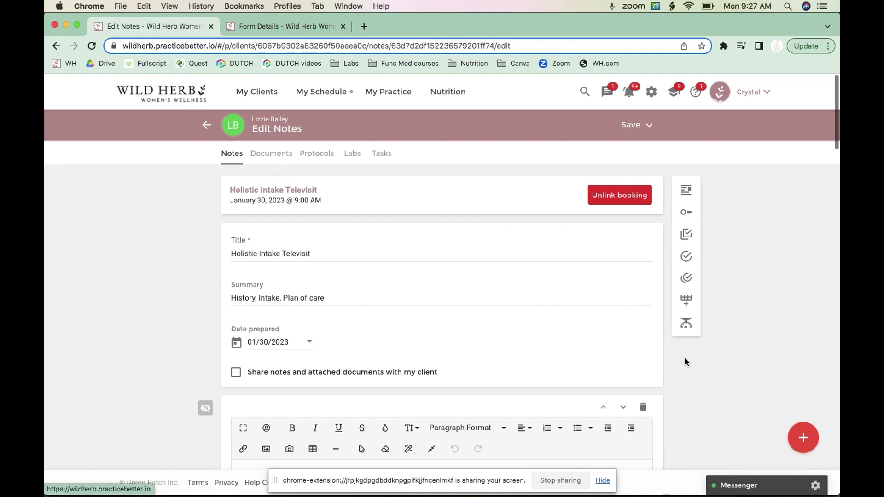
{"action": "left_click", "coordinate": [804, 438]}
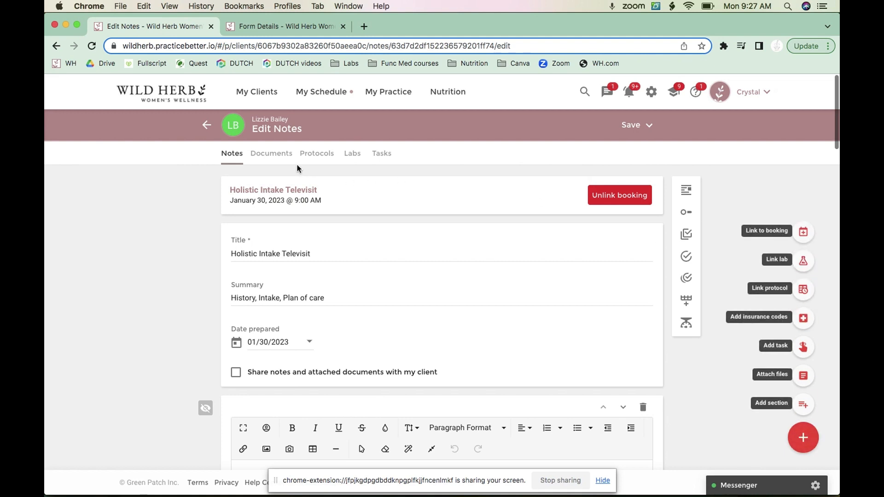
{"action": "left_click", "coordinate": [275, 160]}
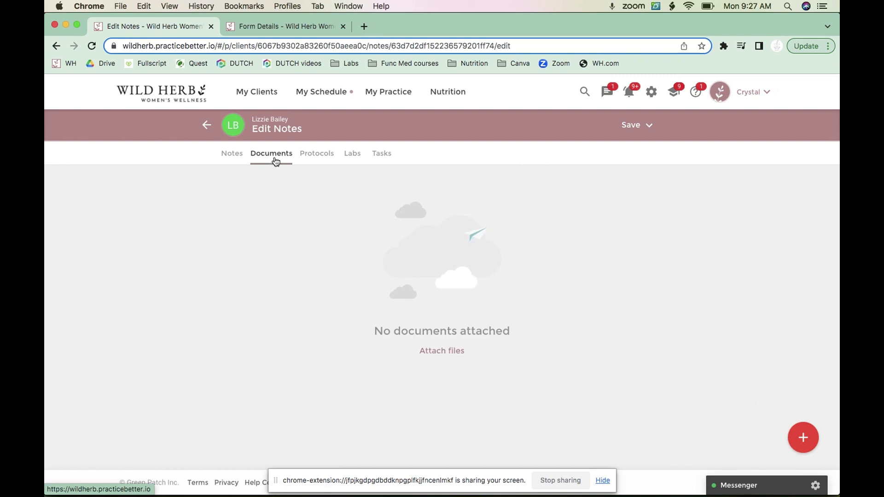
{"action": "left_click", "coordinate": [318, 159]}
{"action": "left_click", "coordinate": [353, 155]}
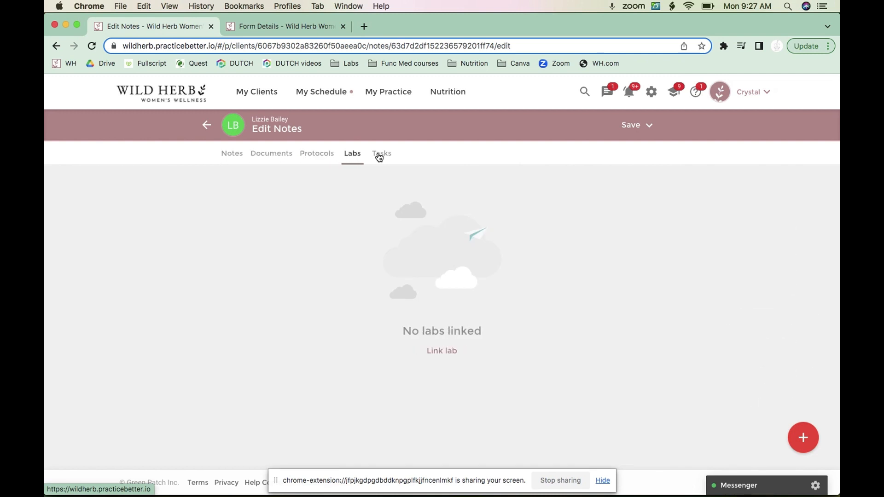
{"action": "left_click", "coordinate": [379, 156]}
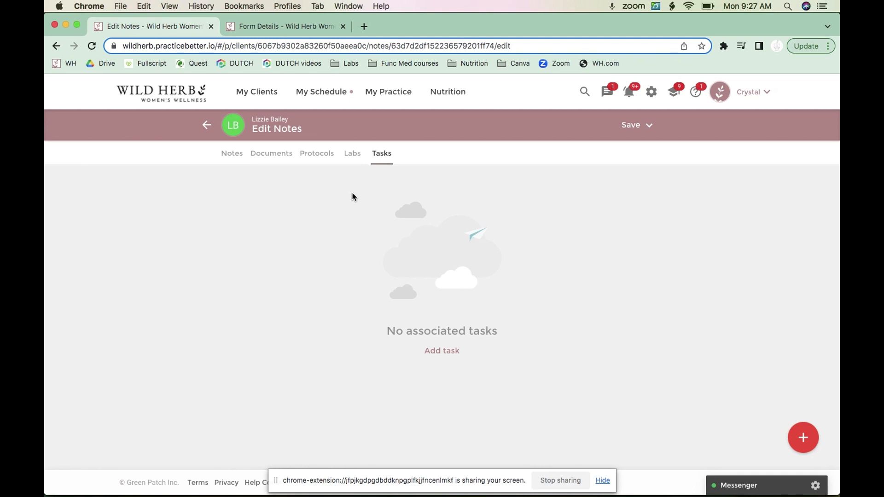
Save the changes to the Holistic Intake Televisit note and open the client's protocols.
{"action": "left_click", "coordinate": [635, 125]}
{"action": "left_click", "coordinate": [596, 162]}
{"action": "left_click", "coordinate": [234, 127]}
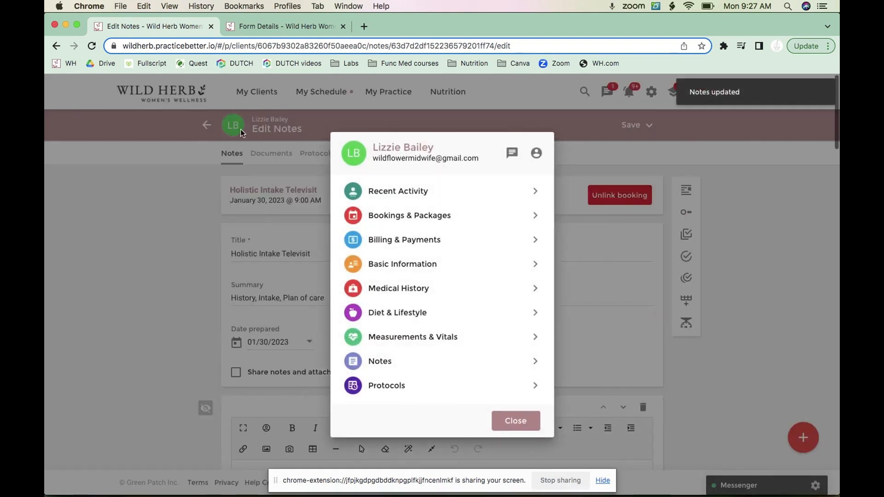
{"action": "left_click", "coordinate": [386, 385]}
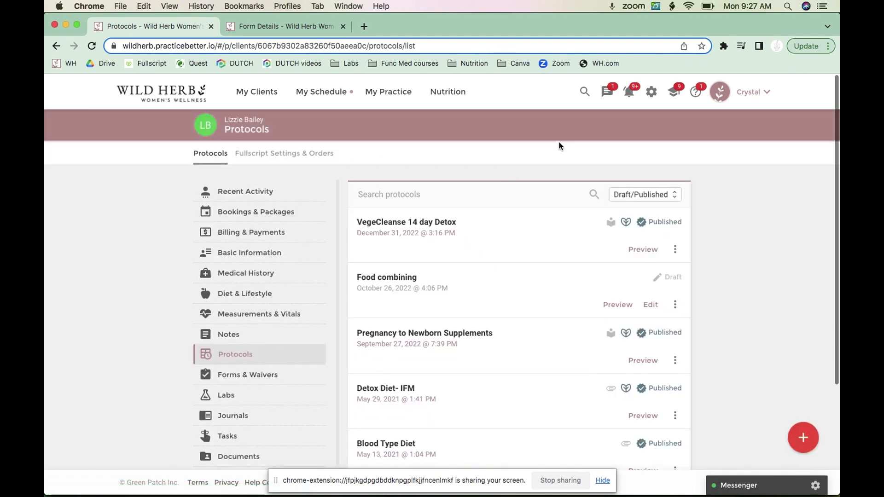
Start a new protocol from the Women's wellness support template and delete its Prenatal Pro supplement recommendation.
{"action": "left_click", "coordinate": [800, 438]}
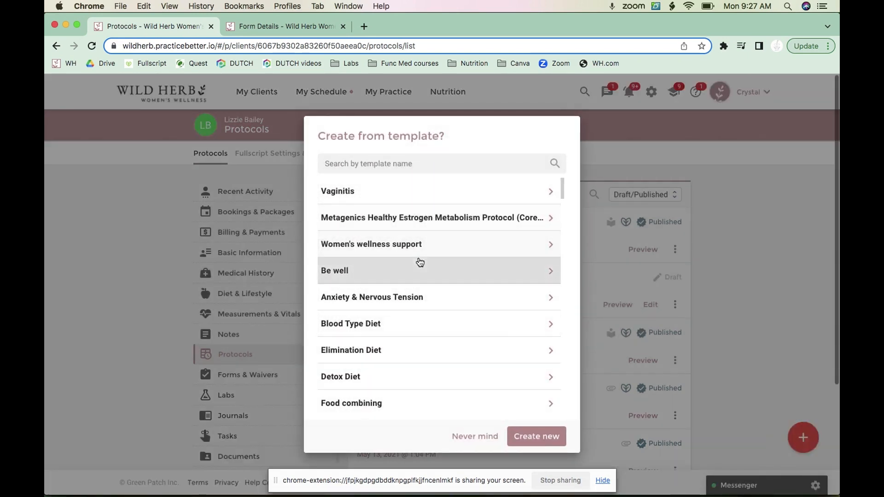
{"action": "left_click", "coordinate": [427, 243]}
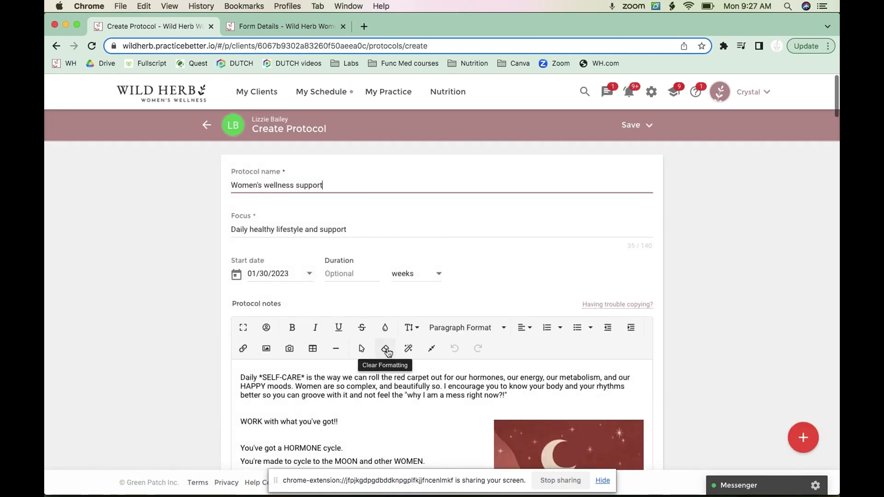
{"action": "scroll", "coordinate": [386, 352], "scroll_direction": "down", "scroll_amount": 20}
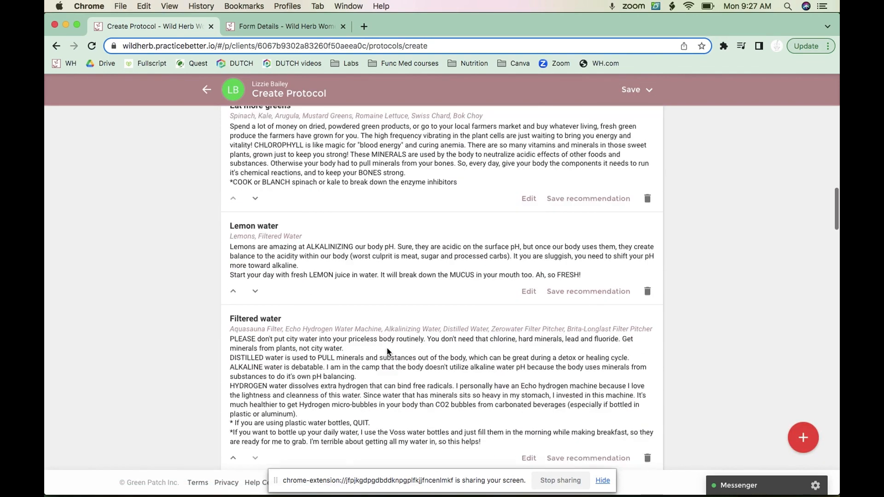
{"action": "scroll", "coordinate": [387, 347], "scroll_direction": "up", "scroll_amount": 3}
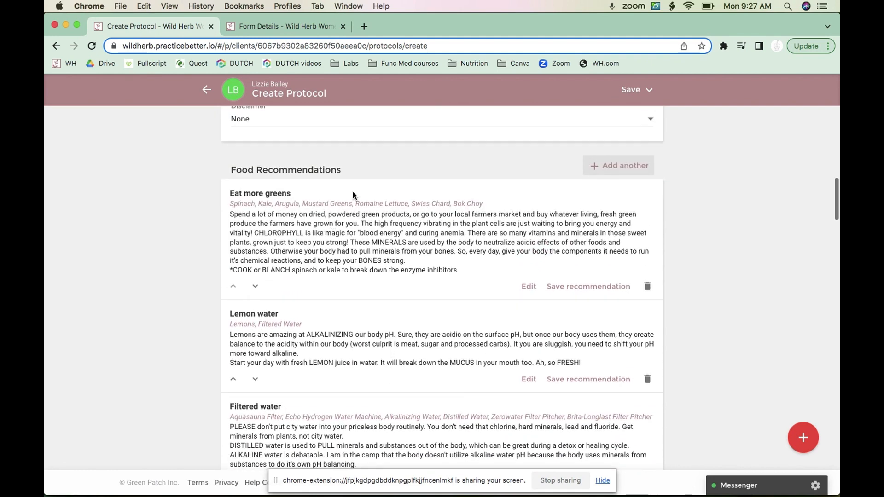
{"action": "scroll", "coordinate": [324, 330], "scroll_direction": "down", "scroll_amount": 10}
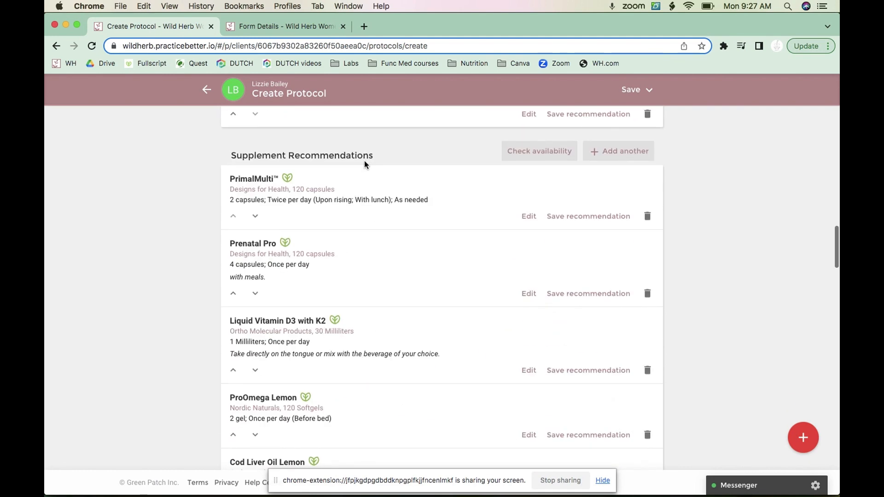
{"action": "scroll", "coordinate": [363, 414], "scroll_direction": "down", "scroll_amount": 2}
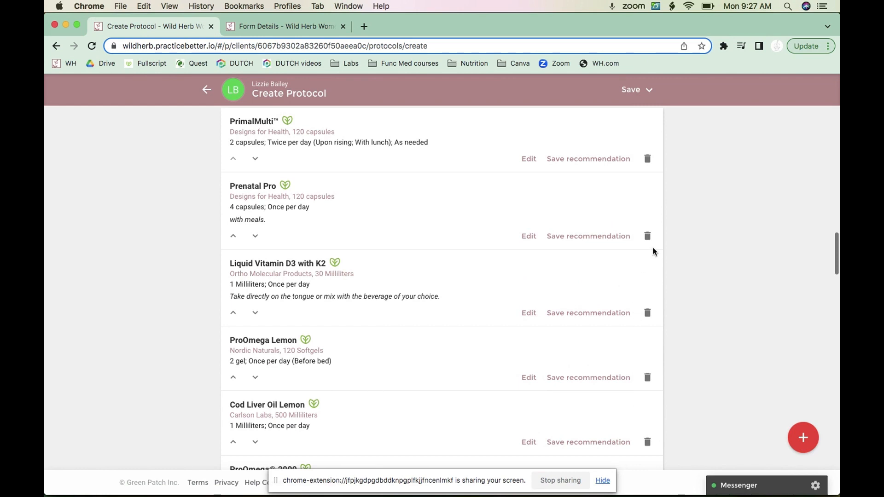
{"action": "scroll", "coordinate": [628, 222], "scroll_direction": "up", "scroll_amount": 2}
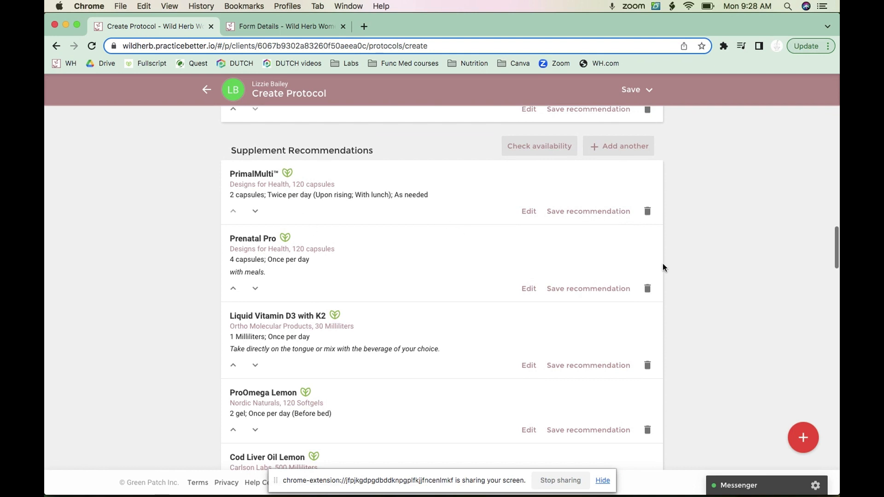
{"action": "left_click", "coordinate": [648, 290]}
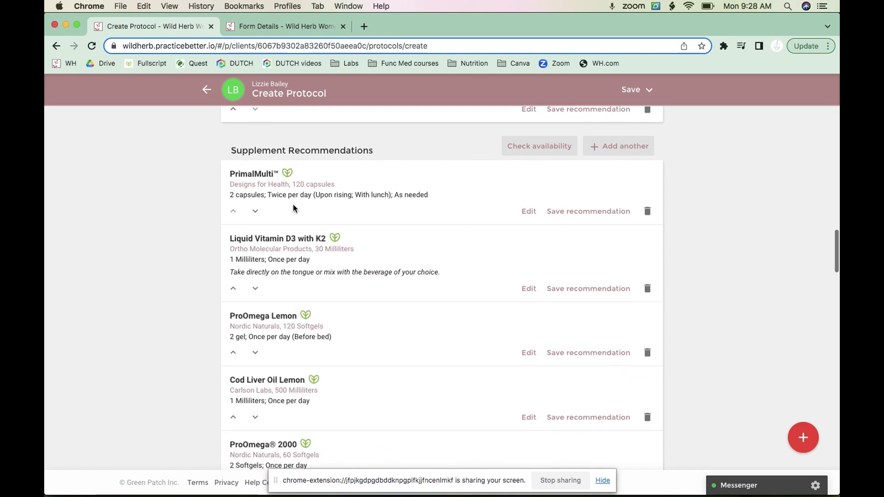
Review the protocol's remaining supplement recommendations, Fullscript option, lifestyle recommendations and supporting documents.
{"action": "scroll", "coordinate": [297, 361], "scroll_direction": "down", "scroll_amount": 10}
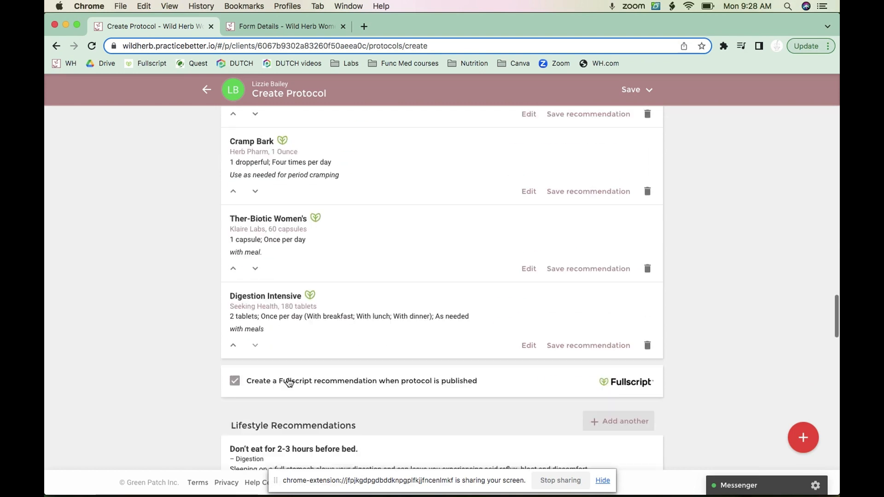
{"action": "scroll", "coordinate": [289, 382], "scroll_direction": "down", "scroll_amount": 10}
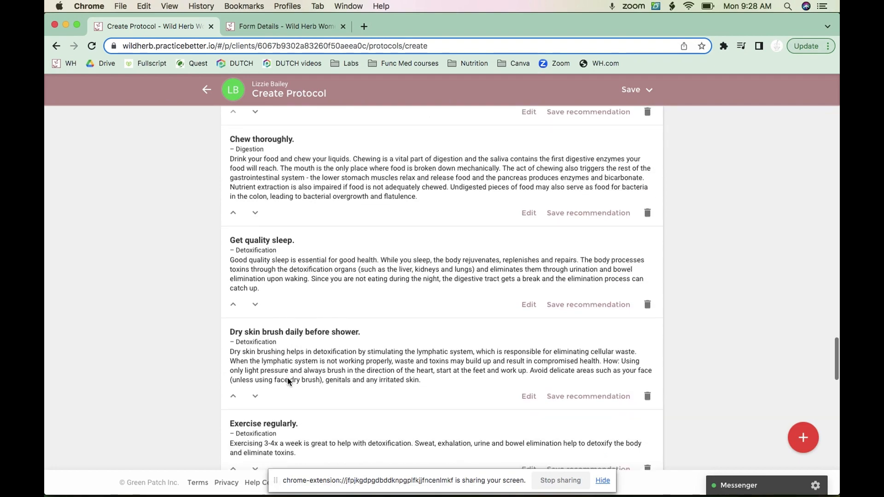
{"action": "scroll", "coordinate": [288, 379], "scroll_direction": "down", "scroll_amount": 4}
{"action": "scroll", "coordinate": [288, 378], "scroll_direction": "up", "scroll_amount": 10}
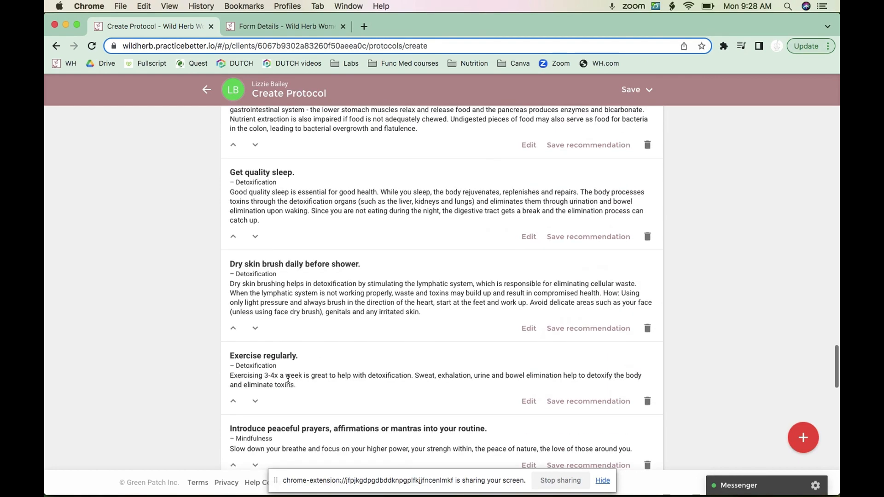
{"action": "scroll", "coordinate": [326, 325], "scroll_direction": "down", "scroll_amount": 12}
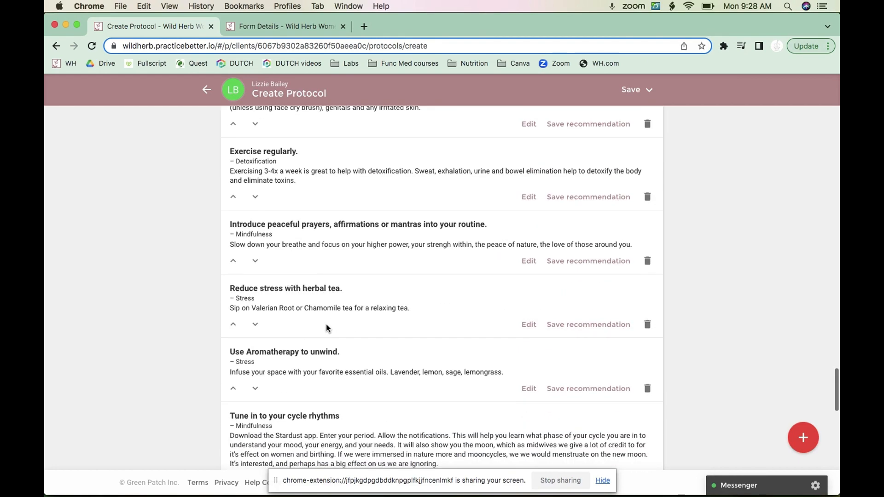
{"action": "scroll", "coordinate": [326, 324], "scroll_direction": "down", "scroll_amount": 6}
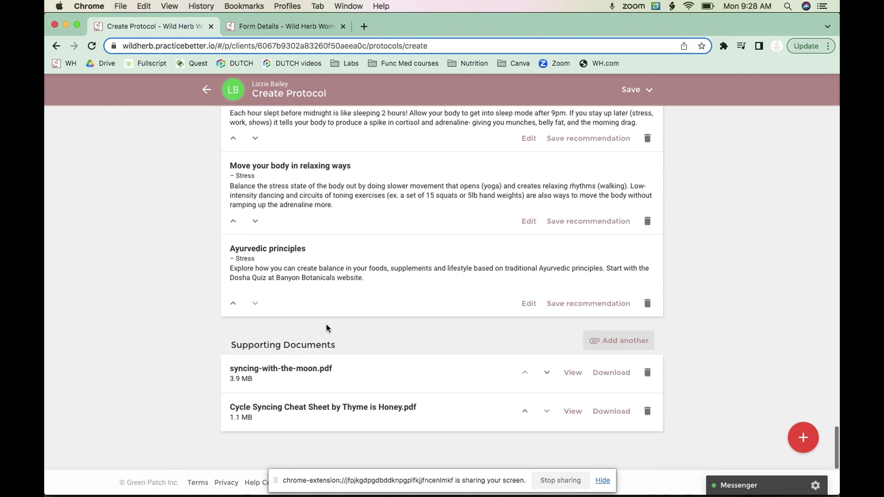
{"action": "scroll", "coordinate": [296, 382], "scroll_direction": "up", "scroll_amount": 10}
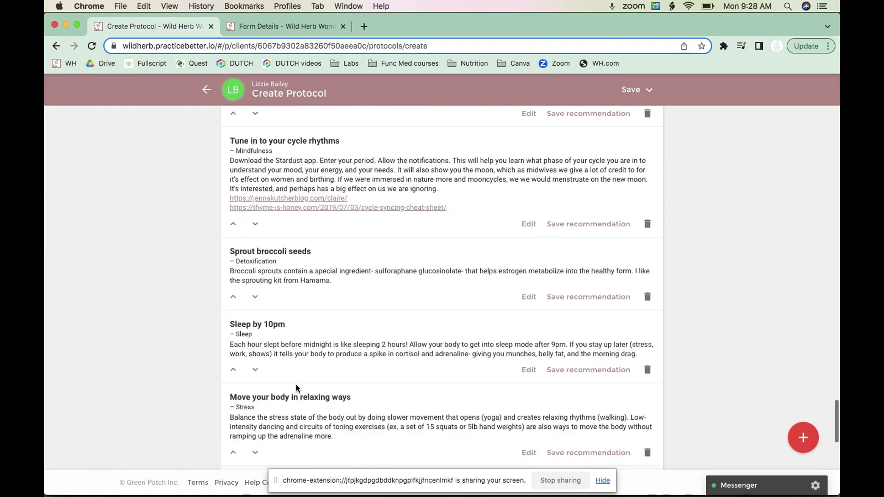
Save and publish the protocol without sending the client a notification, and finish without further Fullscript actions.
{"action": "left_click", "coordinate": [638, 90]}
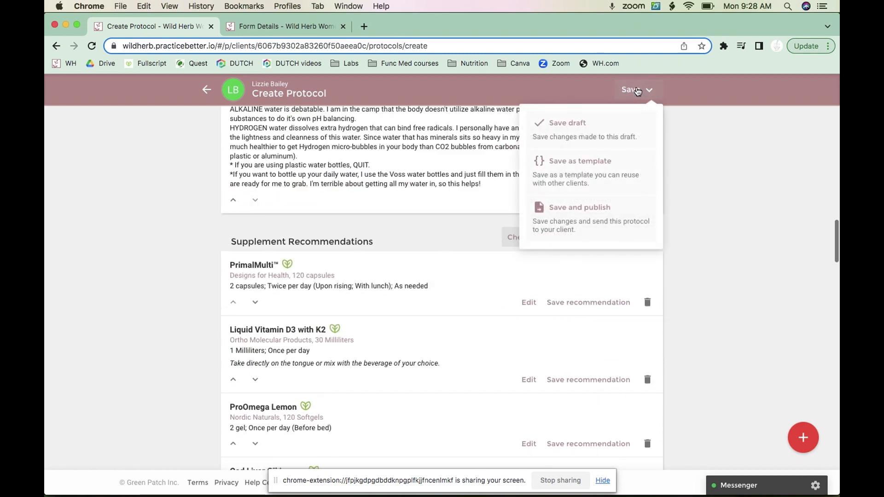
{"action": "left_click", "coordinate": [564, 233]}
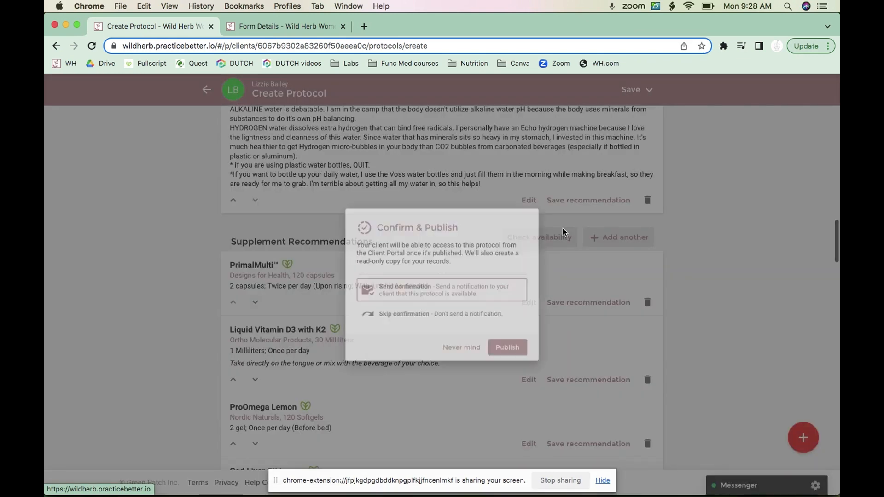
{"action": "left_click", "coordinate": [449, 328]}
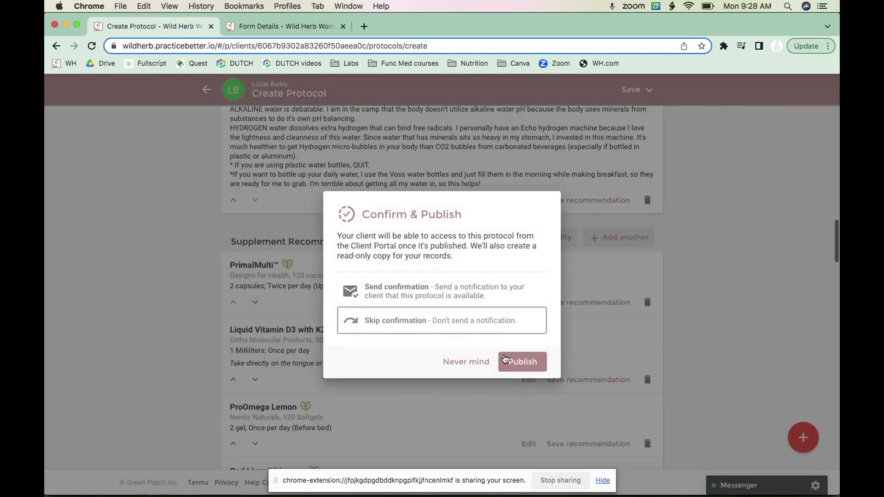
{"action": "left_click", "coordinate": [516, 367]}
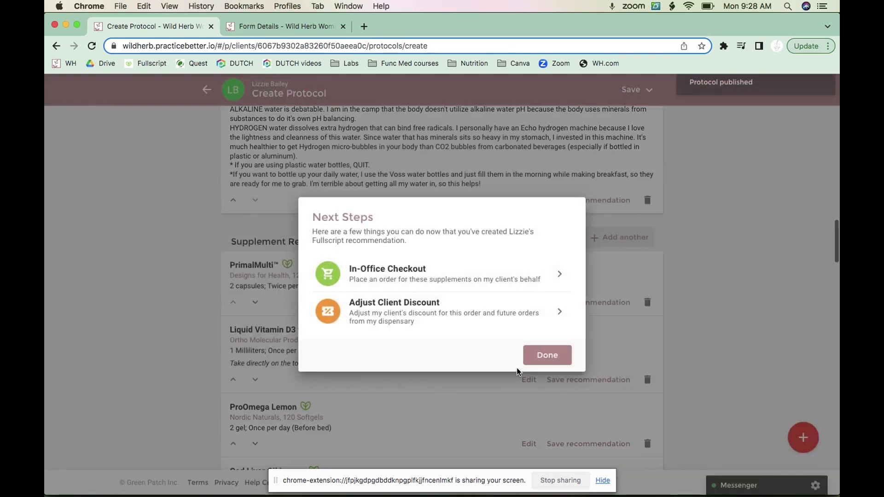
{"action": "left_click", "coordinate": [547, 360]}
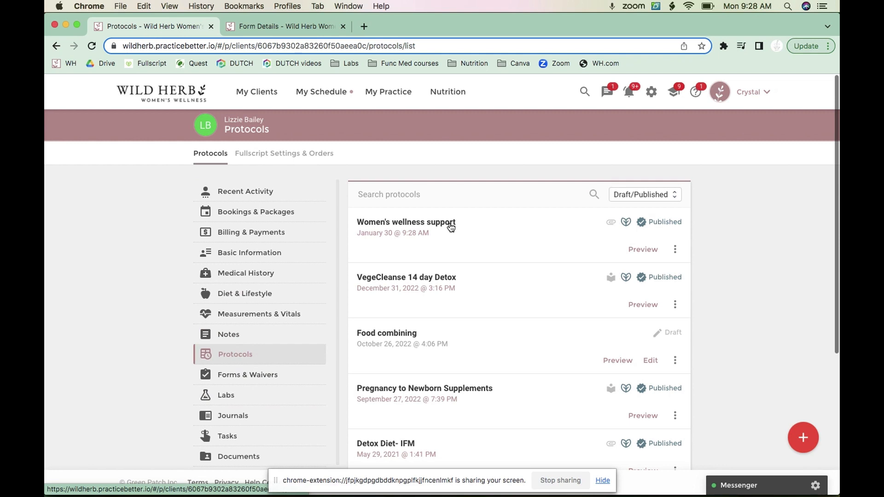
Open the client's lab orders and results, and bring up the Quest Diagnostics sign-in page in a new browser tab.
{"action": "left_click", "coordinate": [230, 403]}
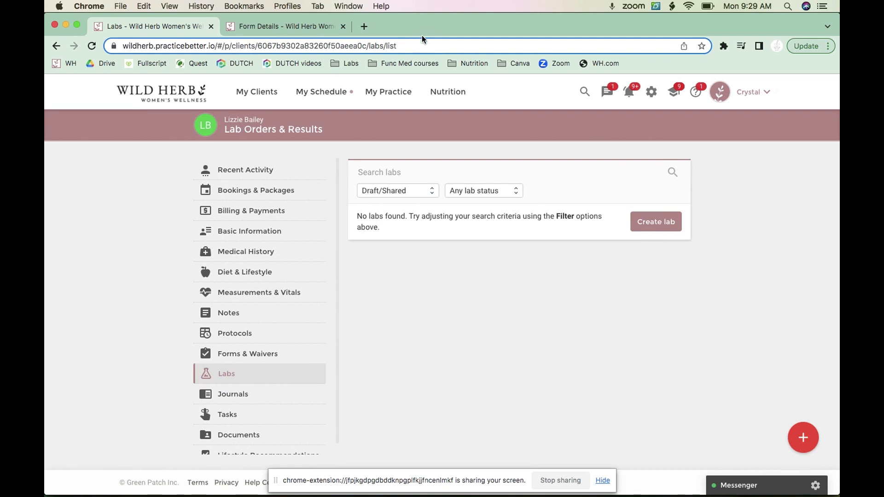
{"action": "left_click", "coordinate": [364, 26]}
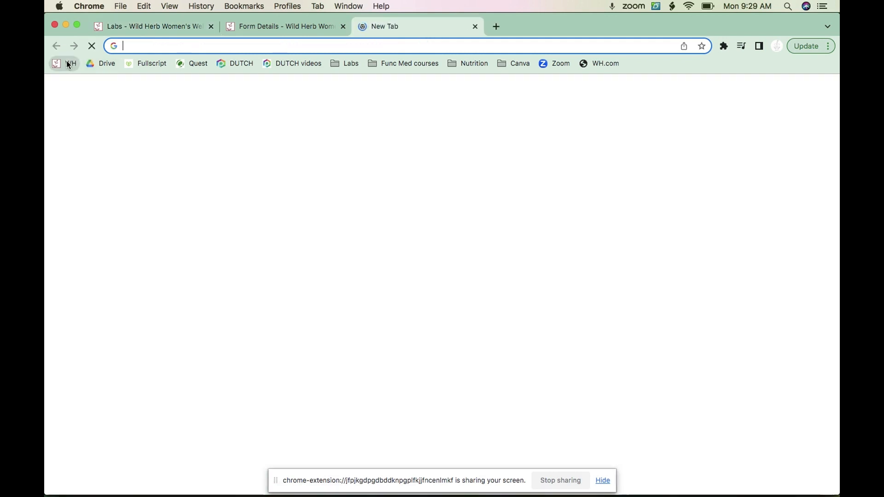
{"action": "left_click", "coordinate": [67, 62]}
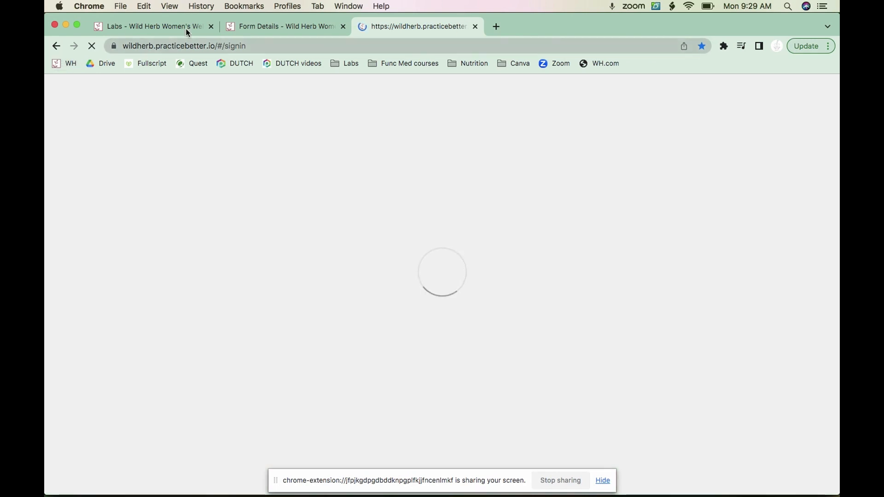
{"action": "left_click", "coordinate": [196, 66]}
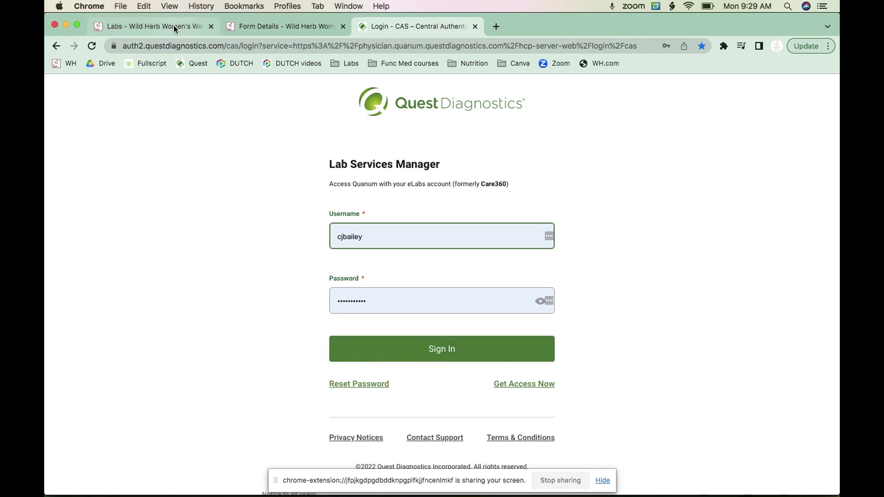
Return to the client's labs in Practice Better and create a "Functional blood panel" lab with the status Requisition ready.
{"action": "left_click", "coordinate": [145, 27]}
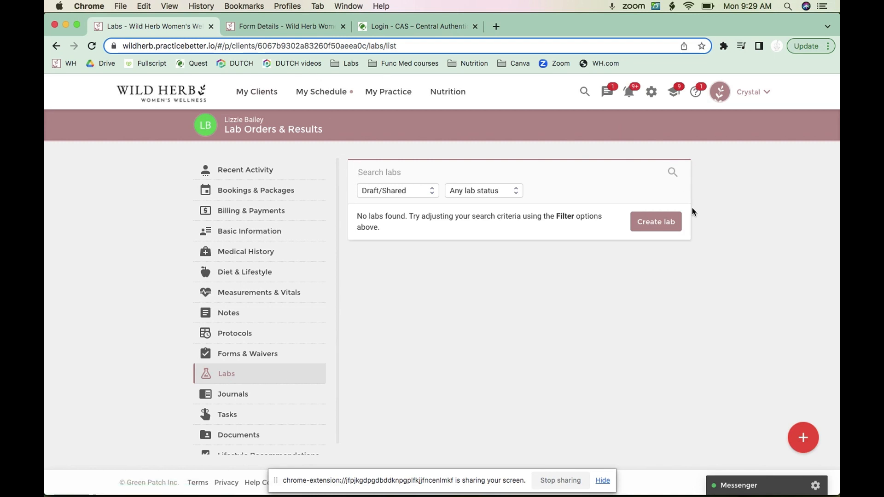
{"action": "left_click", "coordinate": [662, 222]}
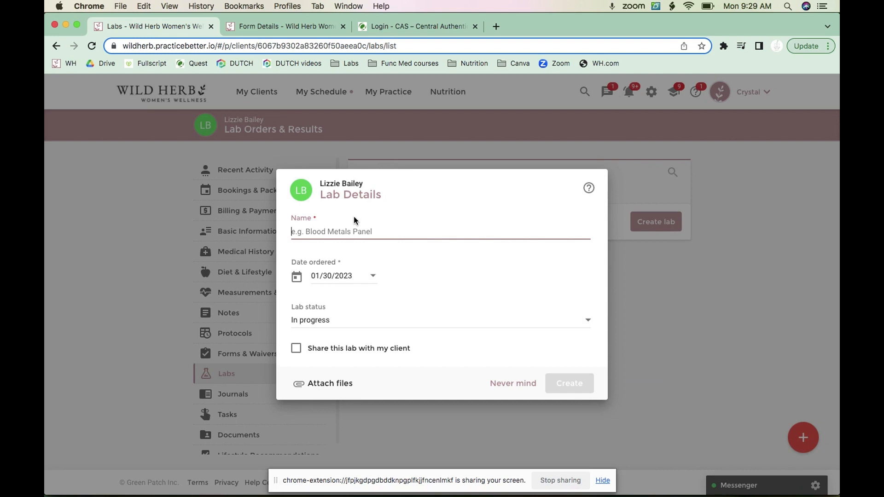
{"action": "type", "text": "Functional blood panel"}
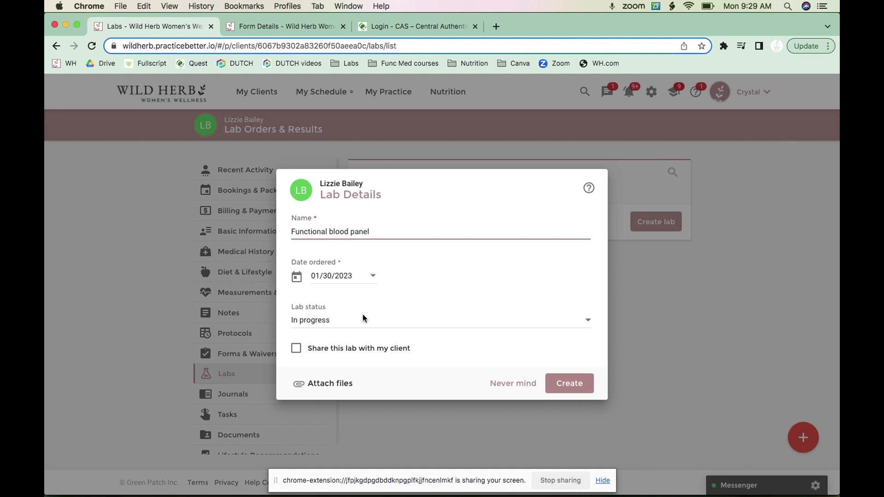
{"action": "left_click", "coordinate": [335, 317]}
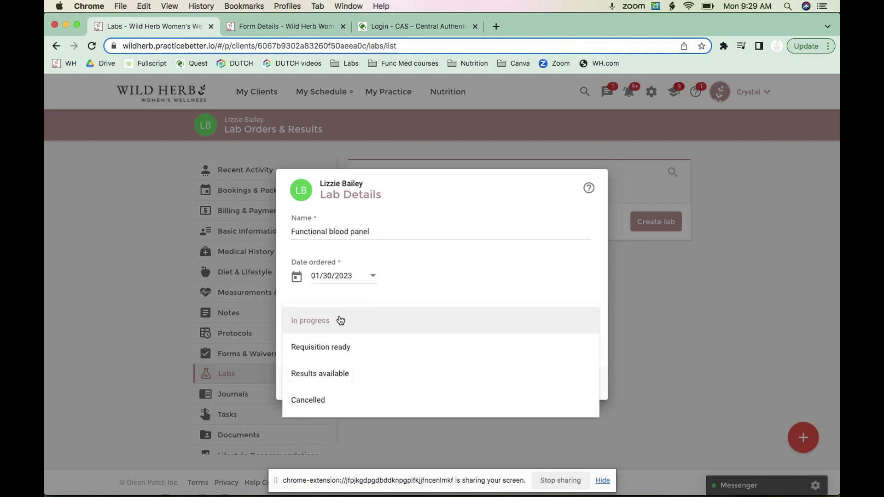
{"action": "left_click", "coordinate": [330, 355]}
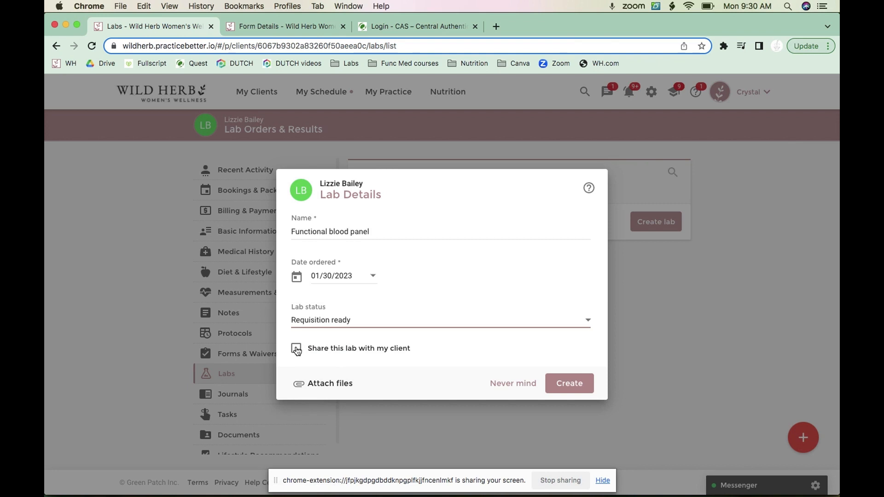
{"action": "left_click", "coordinate": [566, 385]}
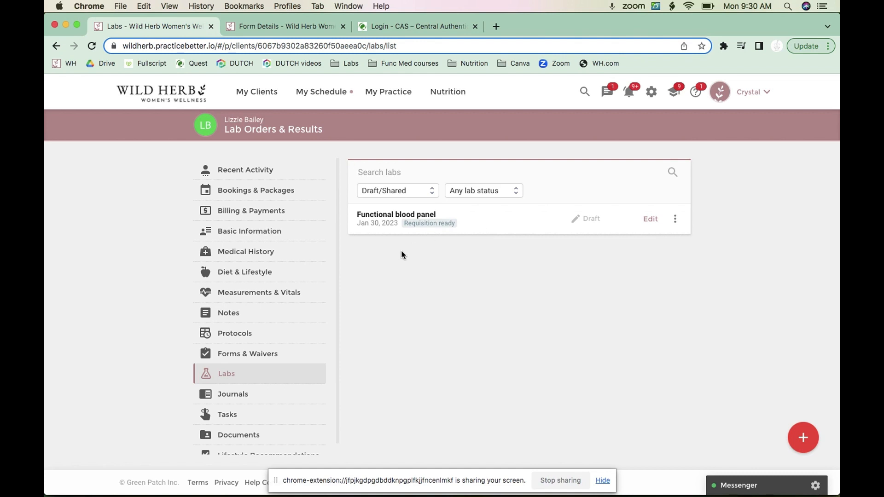
Edit the Functional blood panel lab to set its status to Results available, and save the update.
{"action": "left_click", "coordinate": [653, 222]}
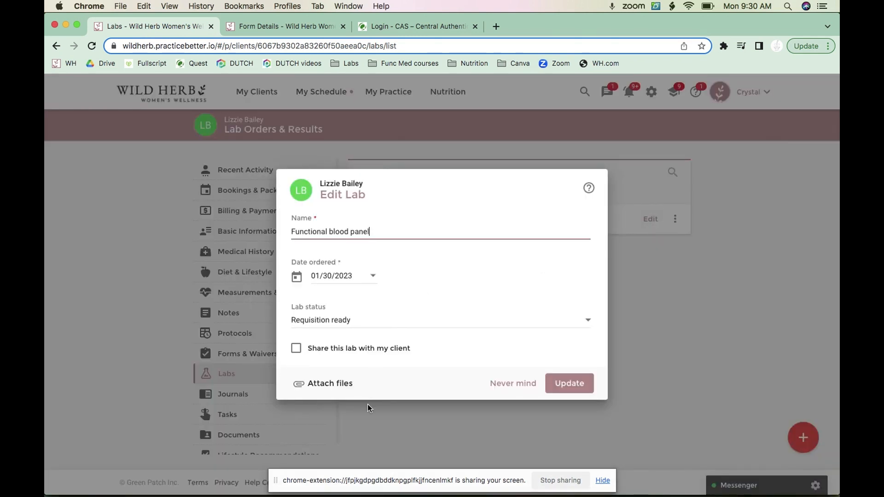
{"action": "left_click", "coordinate": [350, 322]}
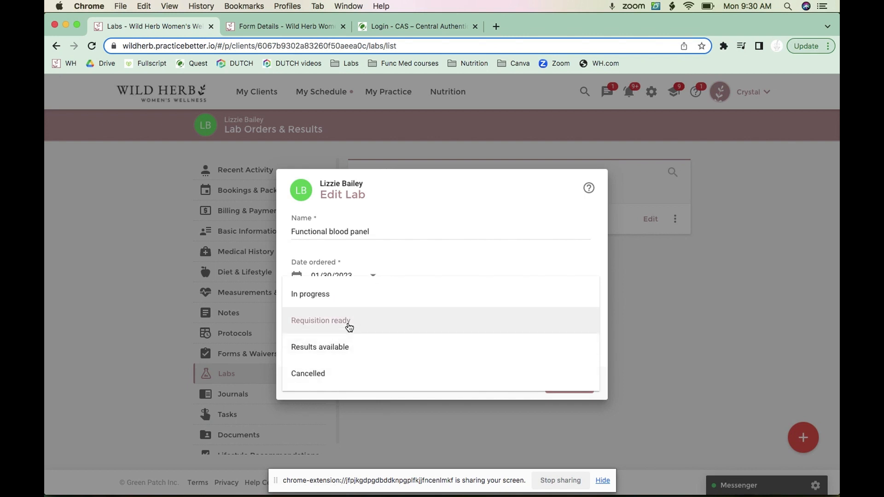
{"action": "left_click", "coordinate": [343, 350]}
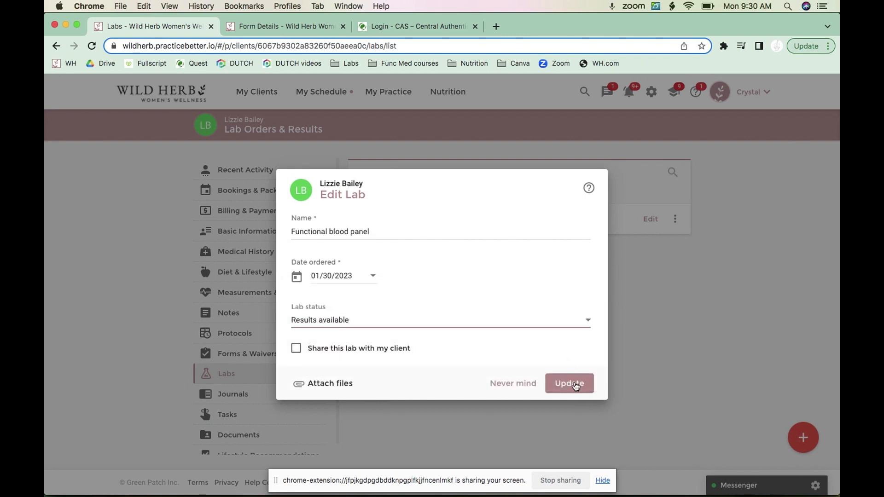
{"action": "left_click", "coordinate": [576, 386]}
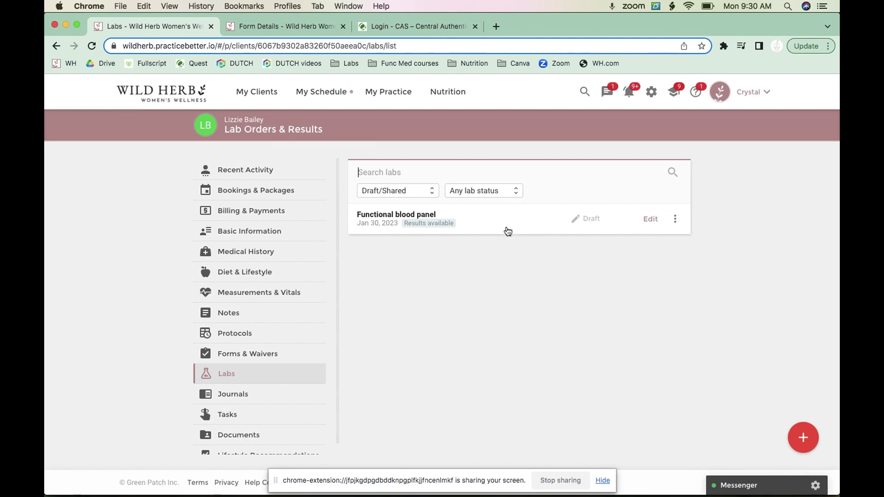
Add an unshared note reading "Your labs are.." to the Functional blood panel lab and return to the client's lab list.
{"action": "left_click", "coordinate": [653, 224]}
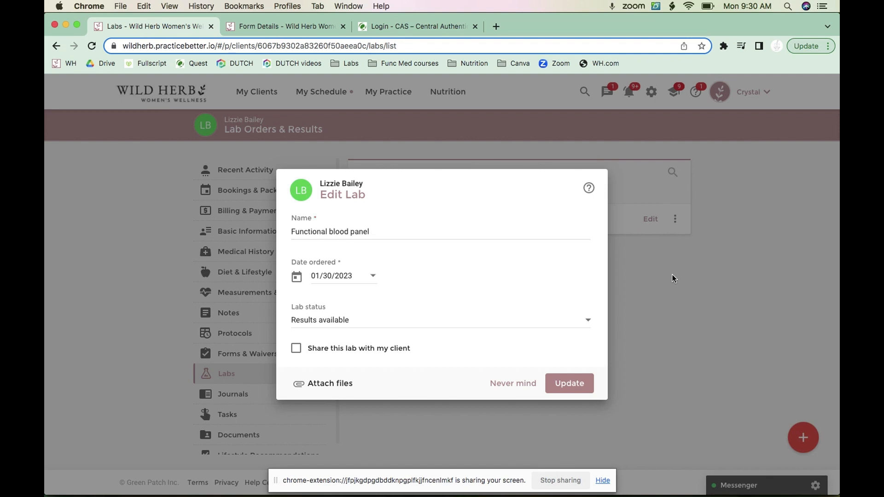
{"action": "left_click", "coordinate": [521, 391]}
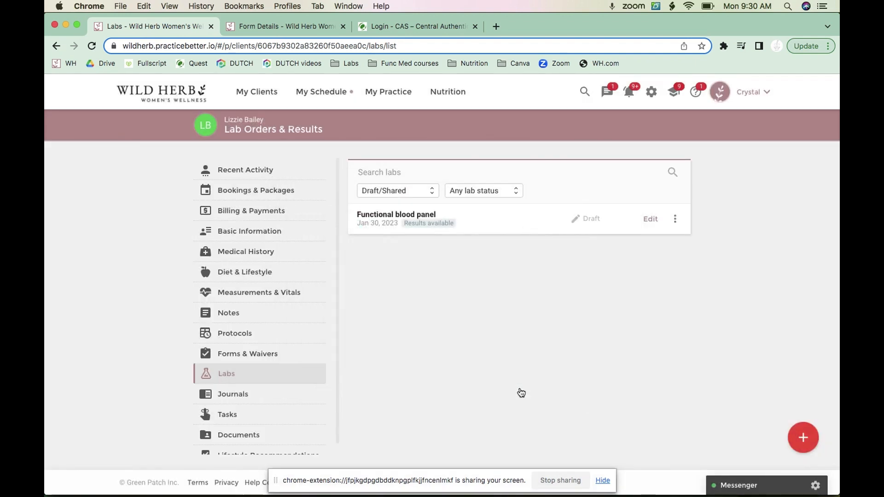
{"action": "left_click", "coordinate": [405, 219]}
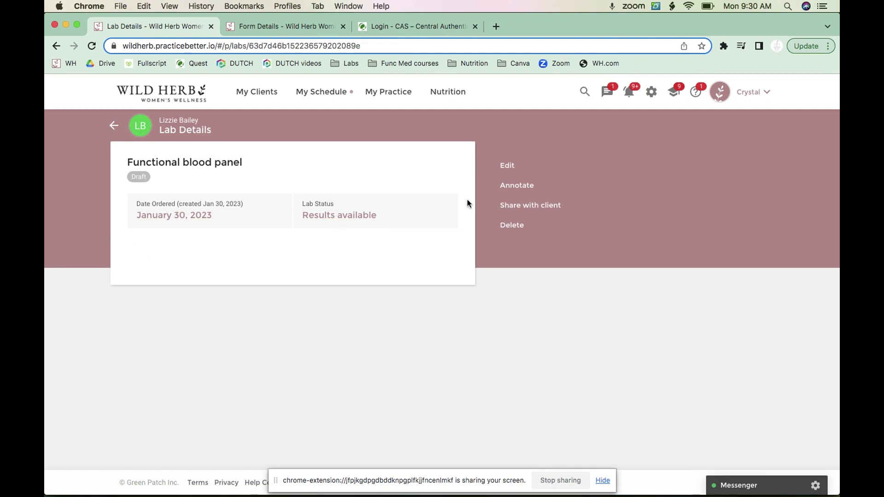
{"action": "left_click", "coordinate": [514, 186]}
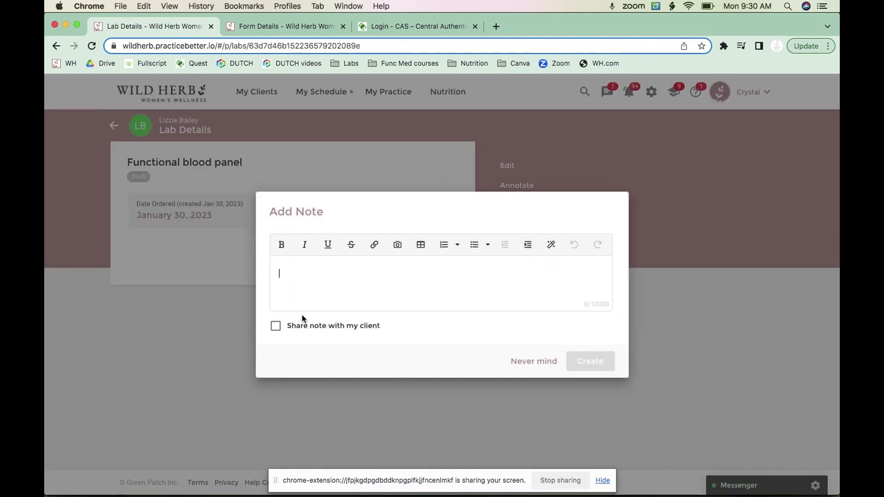
{"action": "type", "text": "Your labs are.."}
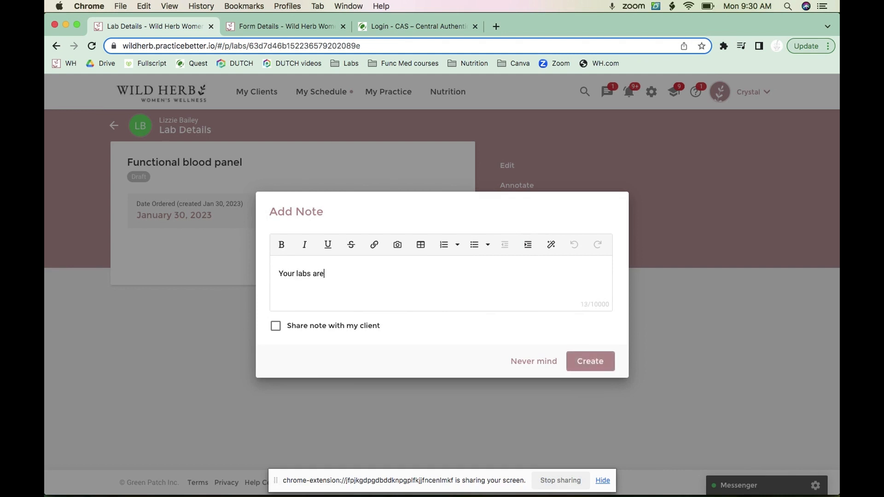
{"action": "left_click", "coordinate": [590, 366]}
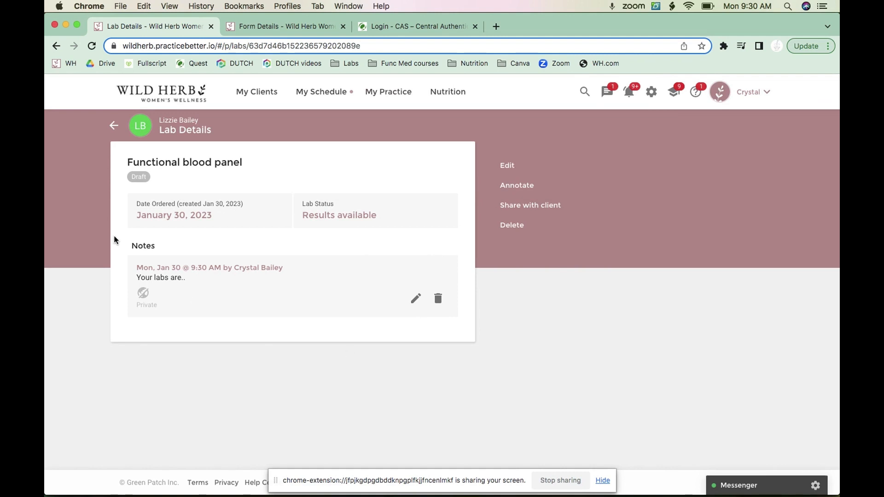
{"action": "left_click", "coordinate": [114, 126]}
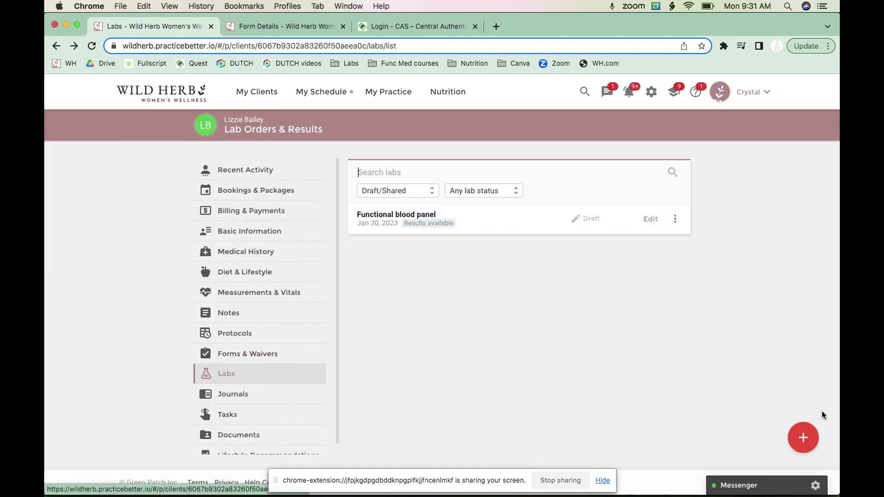
{"action": "left_click", "coordinate": [802, 439]}
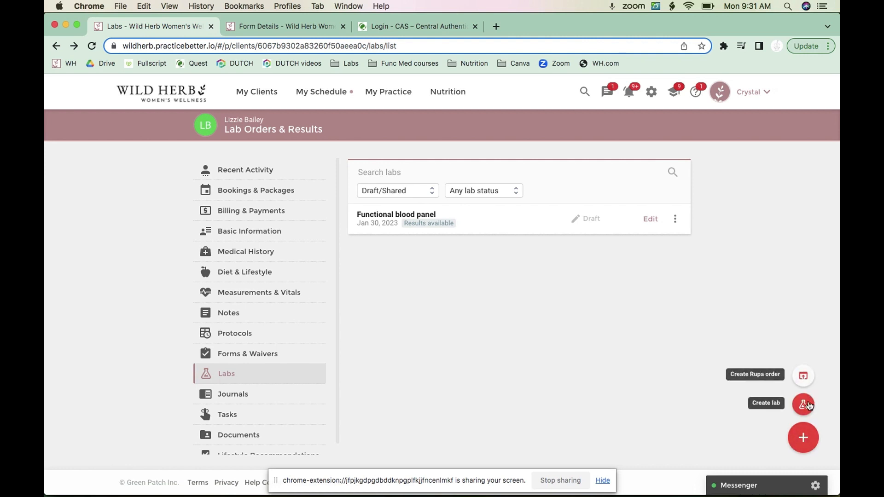
{"action": "left_click", "coordinate": [800, 380]}
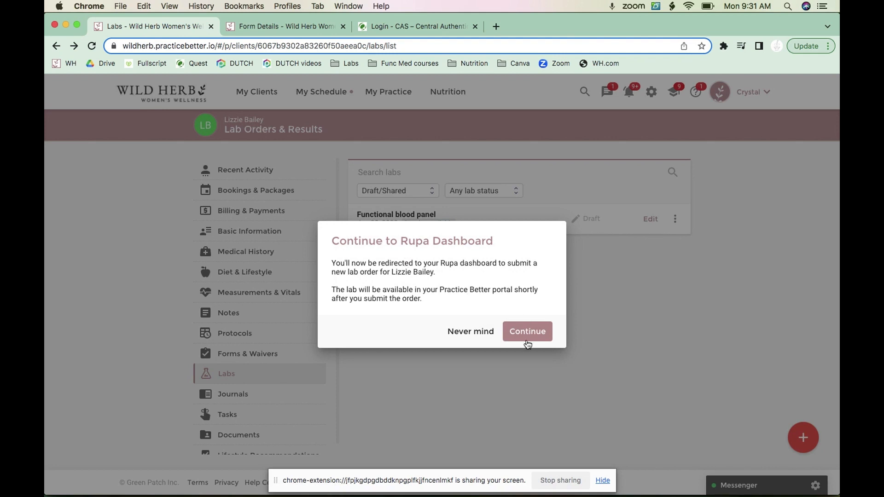
{"action": "left_click", "coordinate": [466, 335]}
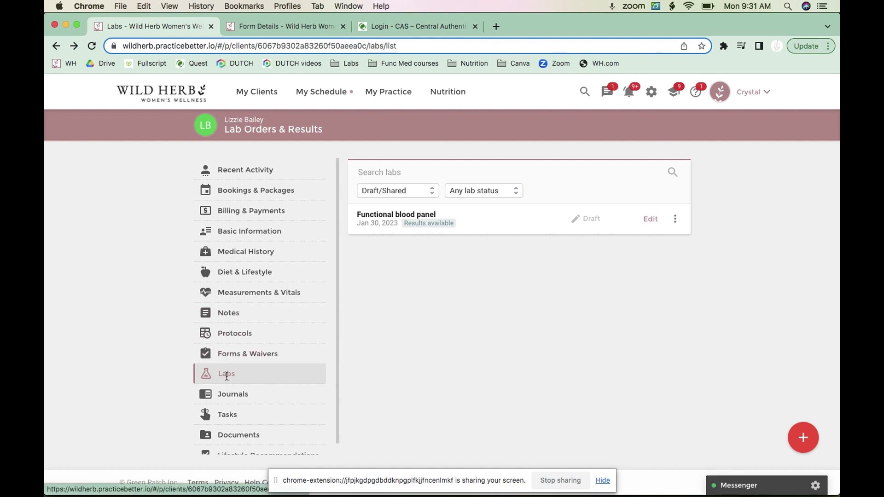
Open the Holistic Intake Televisit note and make its Goals of care and Matrix sections visible to the client.
{"action": "left_click", "coordinate": [228, 316]}
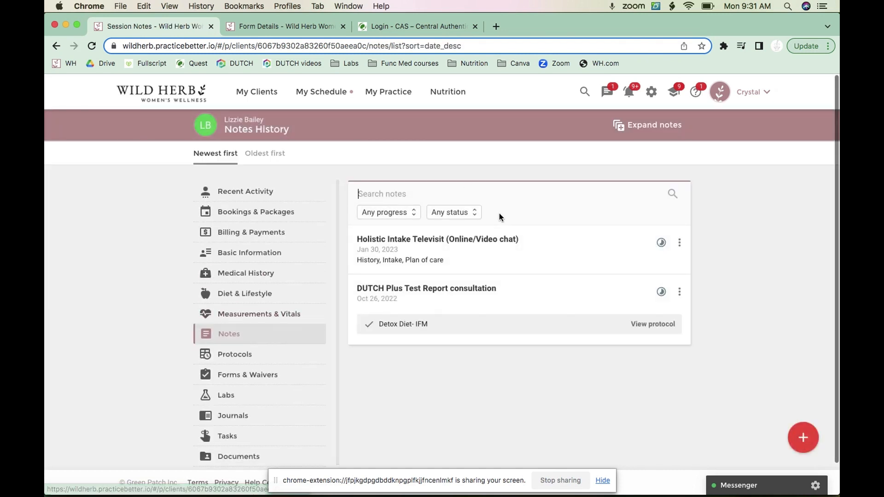
{"action": "left_click", "coordinate": [464, 238]}
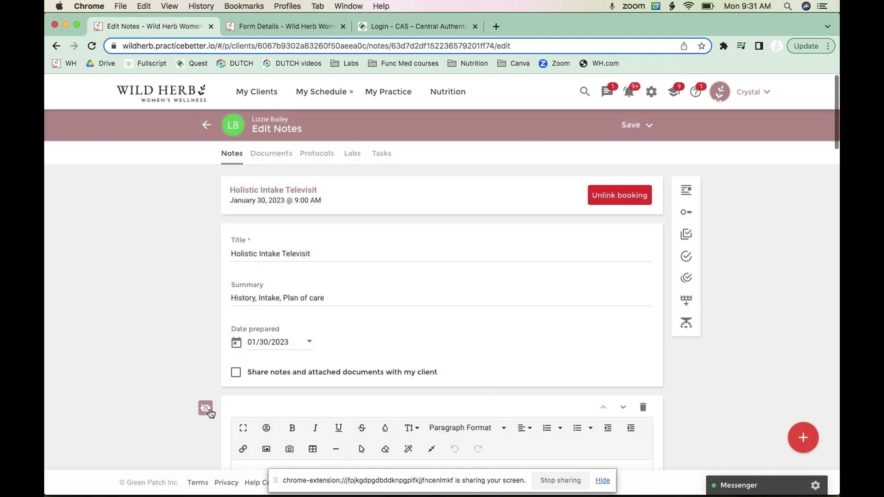
{"action": "scroll", "coordinate": [208, 401], "scroll_direction": "down", "scroll_amount": 3}
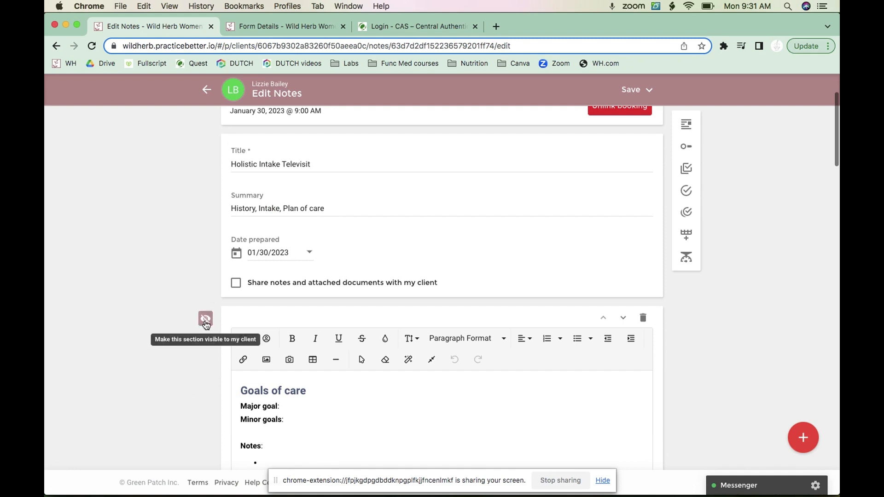
{"action": "scroll", "coordinate": [206, 325], "scroll_direction": "down", "scroll_amount": 5}
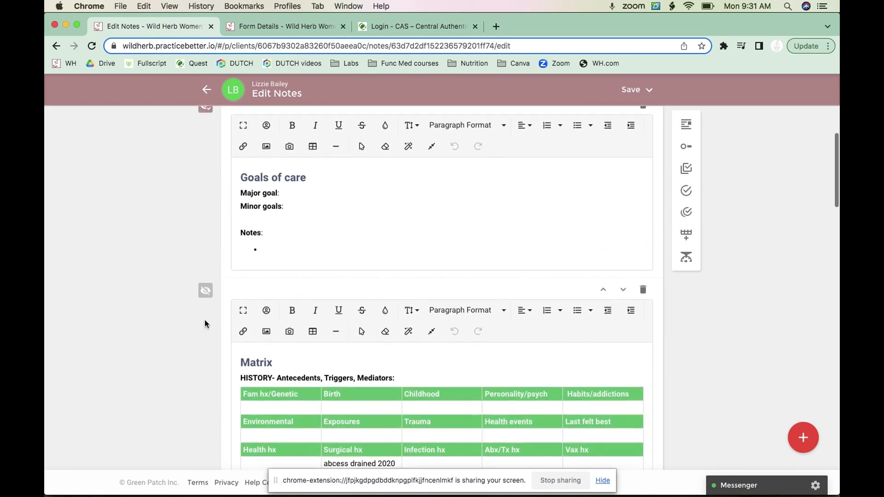
{"action": "scroll", "coordinate": [205, 324], "scroll_direction": "up", "scroll_amount": 2}
{"action": "scroll", "coordinate": [205, 324], "scroll_direction": "down", "scroll_amount": 1}
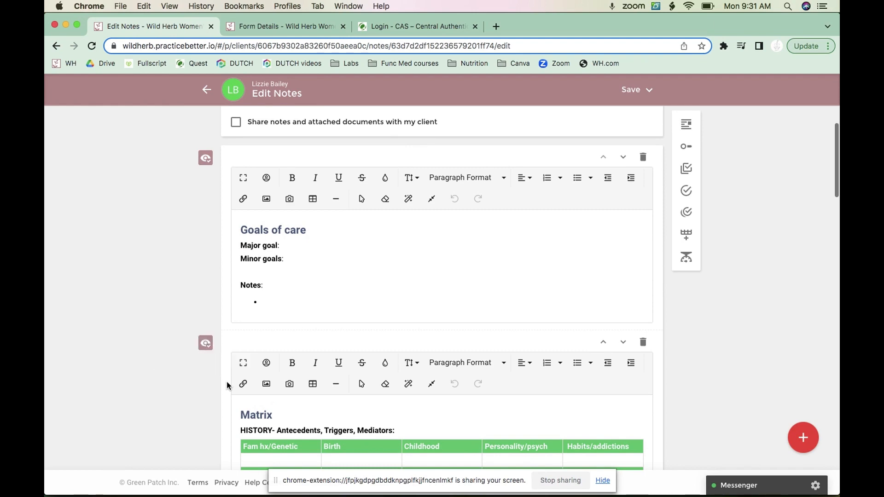
Look through the remaining note sections and set the notes and attached documents to be shared with the client.
{"action": "scroll", "coordinate": [226, 385], "scroll_direction": "down", "scroll_amount": 10}
{"action": "scroll", "coordinate": [227, 383], "scroll_direction": "down", "scroll_amount": 15}
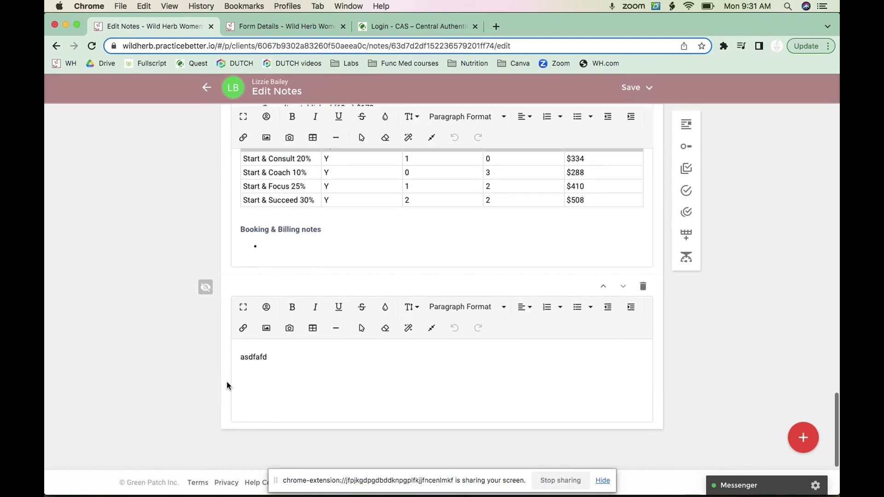
{"action": "scroll", "coordinate": [259, 194], "scroll_direction": "up", "scroll_amount": 3}
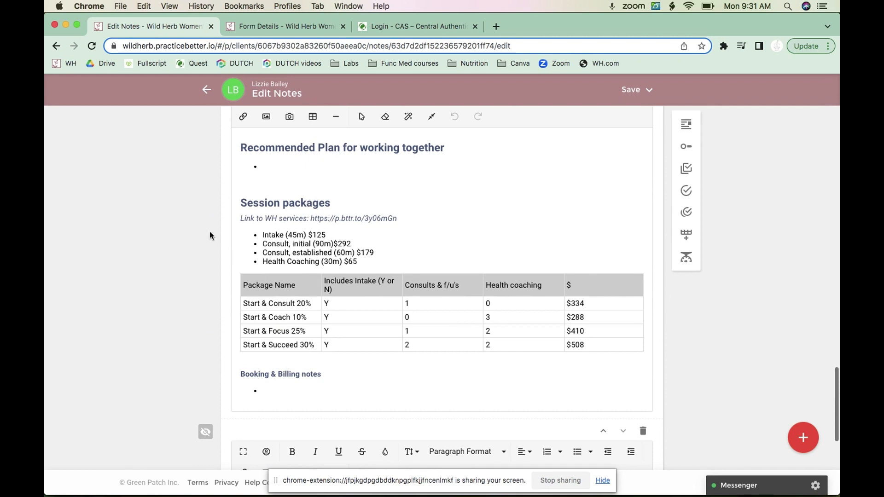
{"action": "scroll", "coordinate": [298, 236], "scroll_direction": "up", "scroll_amount": 3}
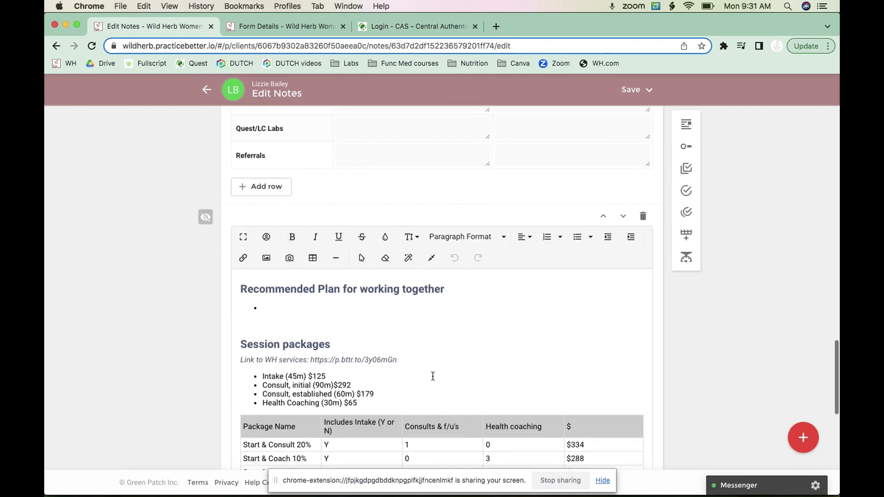
{"action": "scroll", "coordinate": [409, 244], "scroll_direction": "up", "scroll_amount": 15}
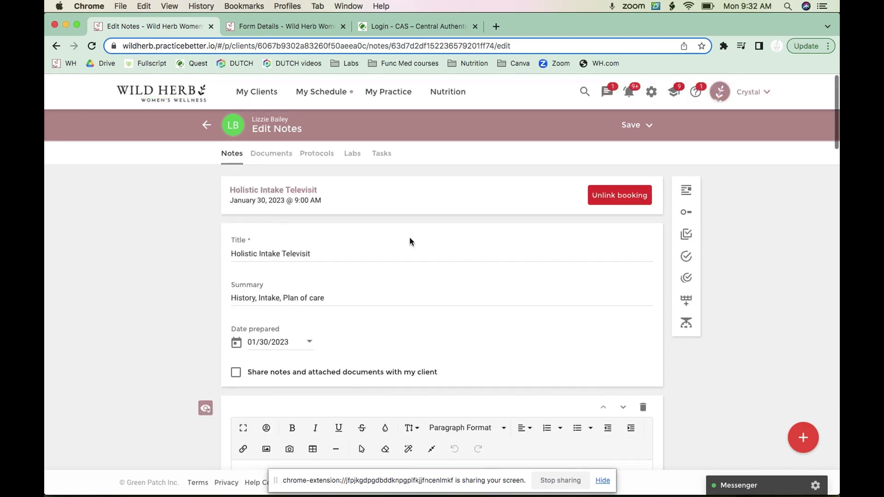
{"action": "left_click", "coordinate": [237, 376]}
Link the Women's wellness support protocol and the Functional blood panel lab to the session note.
{"action": "left_click", "coordinate": [274, 156]}
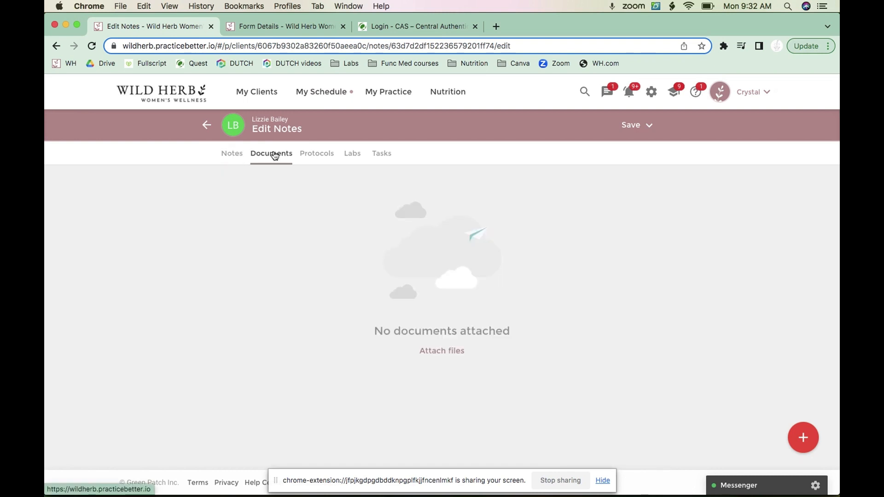
{"action": "left_click", "coordinate": [317, 155]}
{"action": "left_click", "coordinate": [438, 352]}
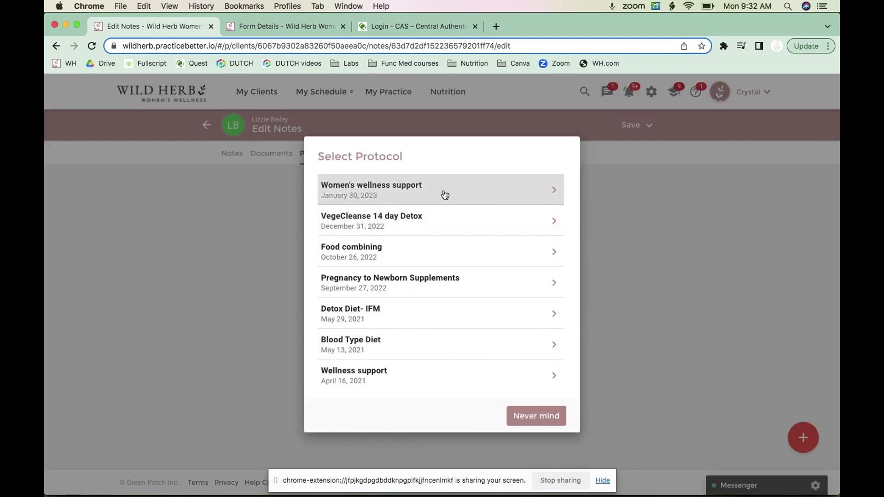
{"action": "left_click", "coordinate": [379, 199]}
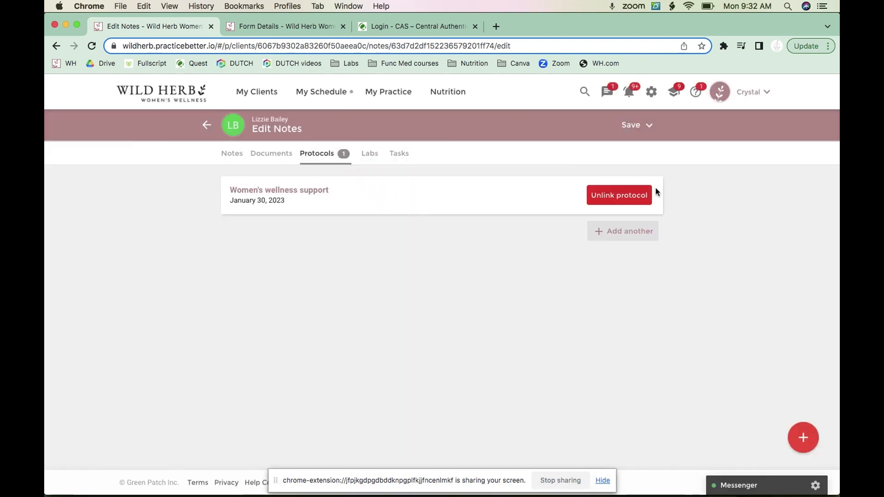
{"action": "left_click", "coordinate": [371, 155]}
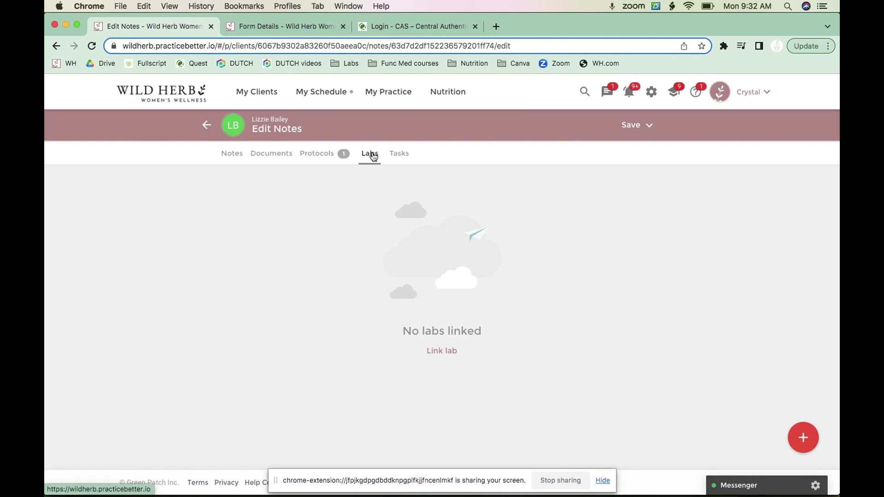
{"action": "left_click", "coordinate": [437, 352]}
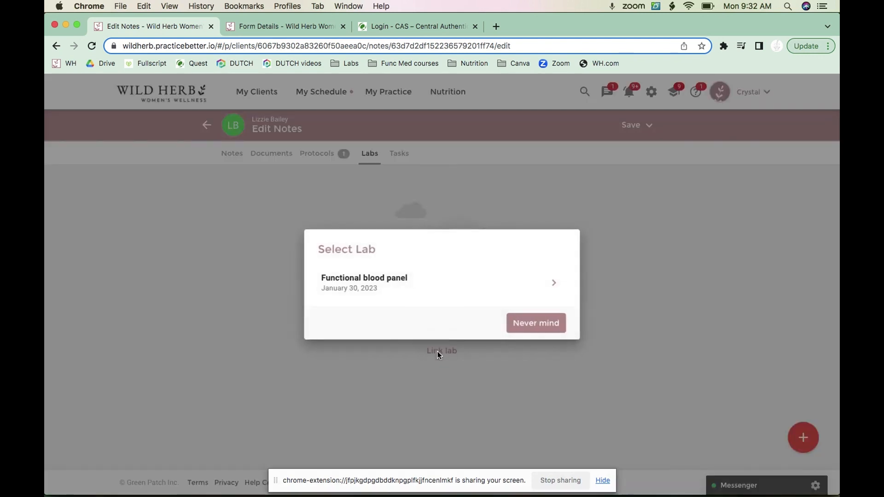
{"action": "left_click", "coordinate": [373, 277]}
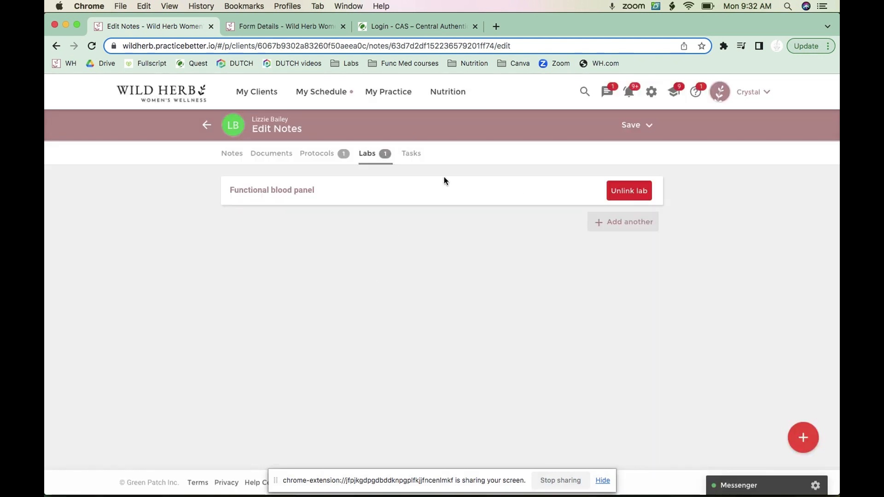
Add a client task named "Upload your insurance card to documents" to the session note and save it.
{"action": "left_click", "coordinate": [413, 156]}
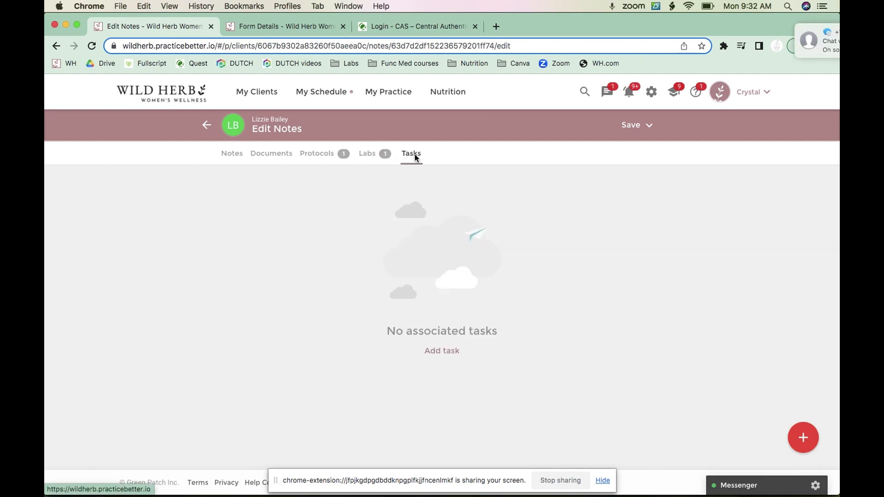
{"action": "left_click", "coordinate": [433, 353]}
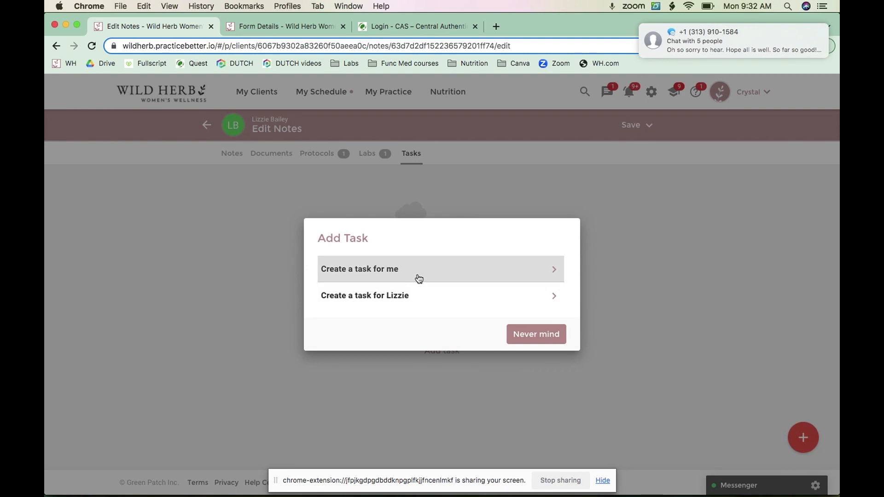
{"action": "left_click", "coordinate": [404, 296]}
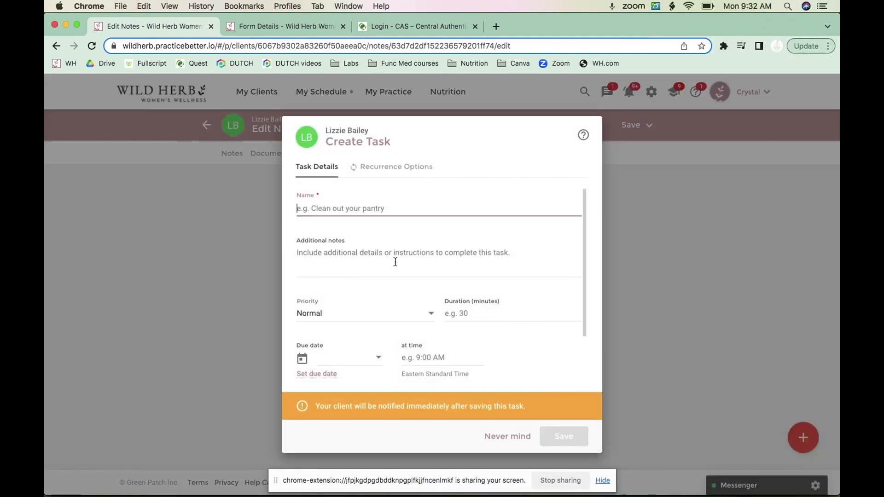
{"action": "type", "text": "Upl"}
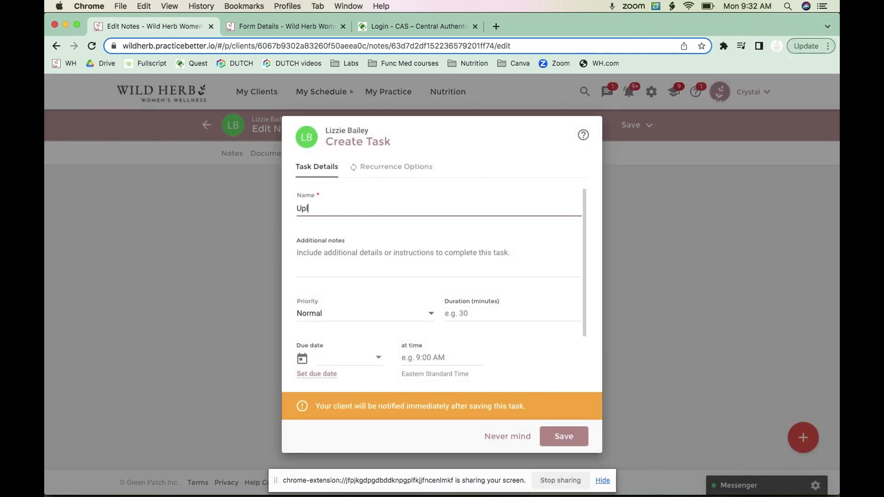
{"action": "type", "text": "oad your insurance card to doc"}
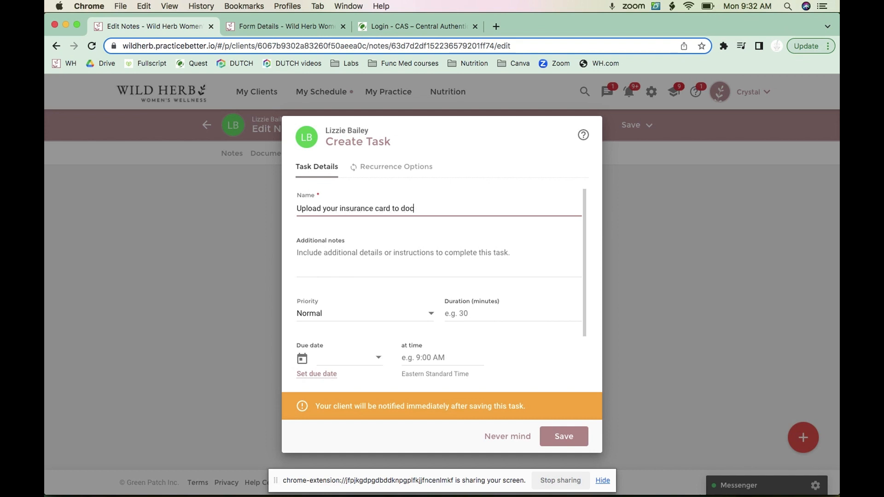
{"action": "type", "text": "uments"}
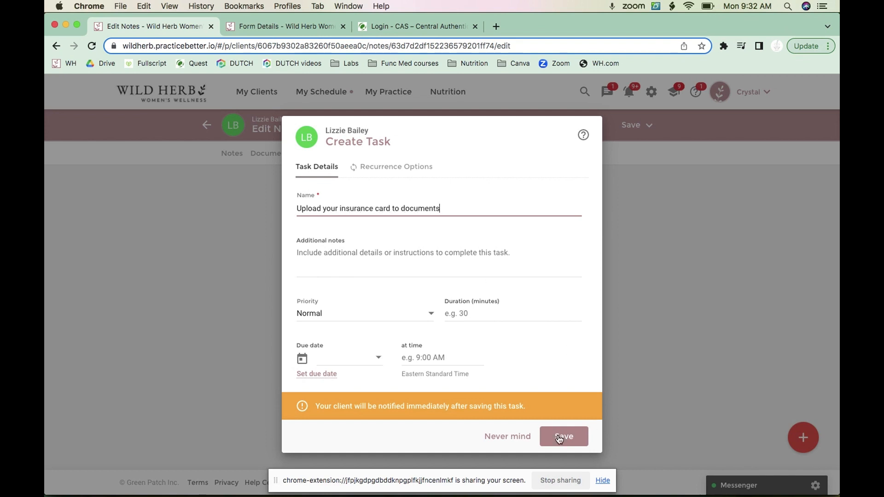
{"action": "left_click", "coordinate": [558, 440]}
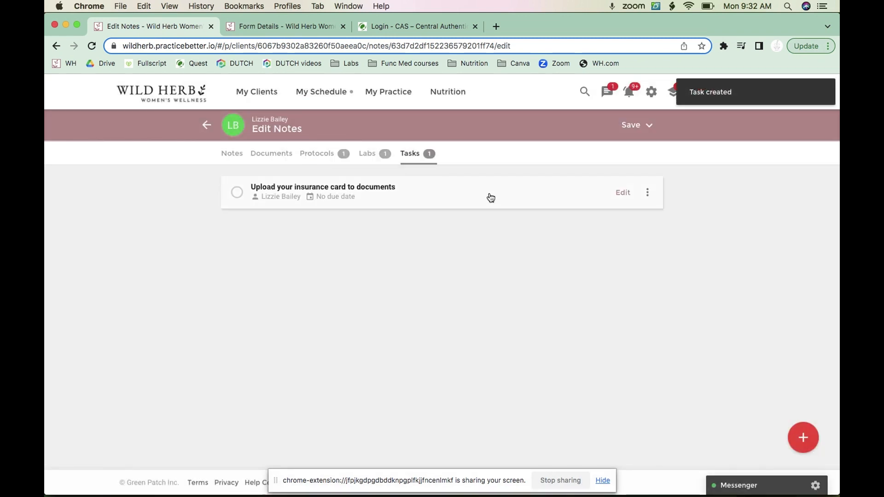
Add a second client task named "Finish reviewing intake" to the session note and save it.
{"action": "left_click", "coordinate": [802, 440]}
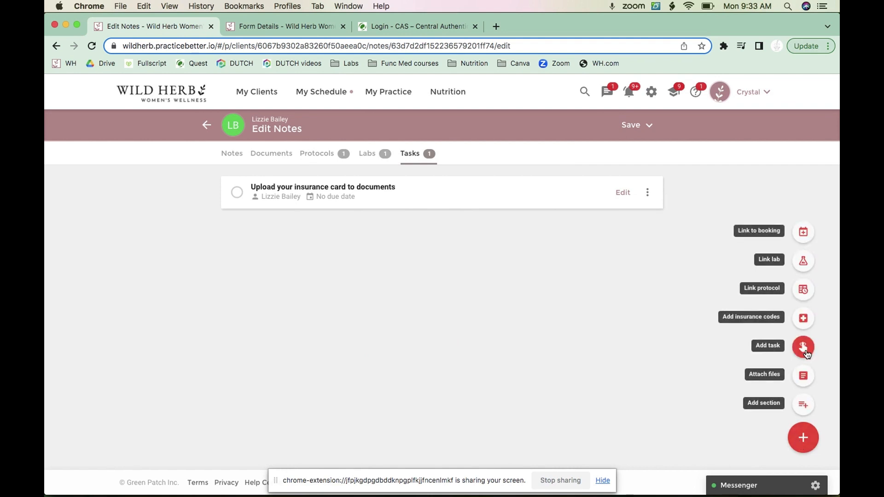
{"action": "left_click", "coordinate": [803, 347]}
{"action": "left_click", "coordinate": [441, 268]}
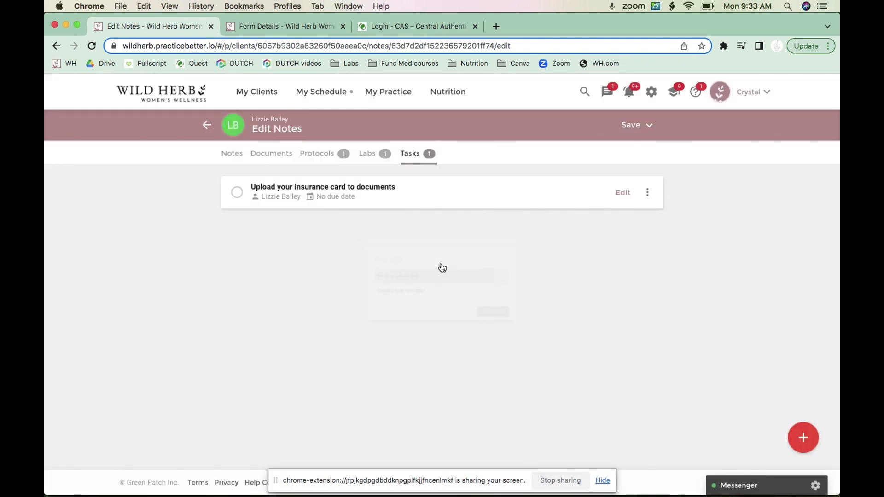
{"action": "type", "text": "Fi"}
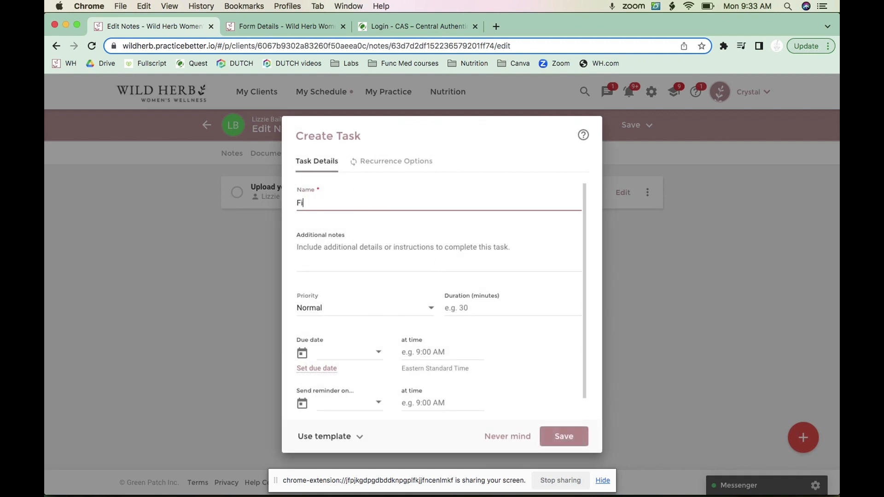
{"action": "type", "text": "nish reviewing intake"}
{"action": "left_click", "coordinate": [563, 441]}
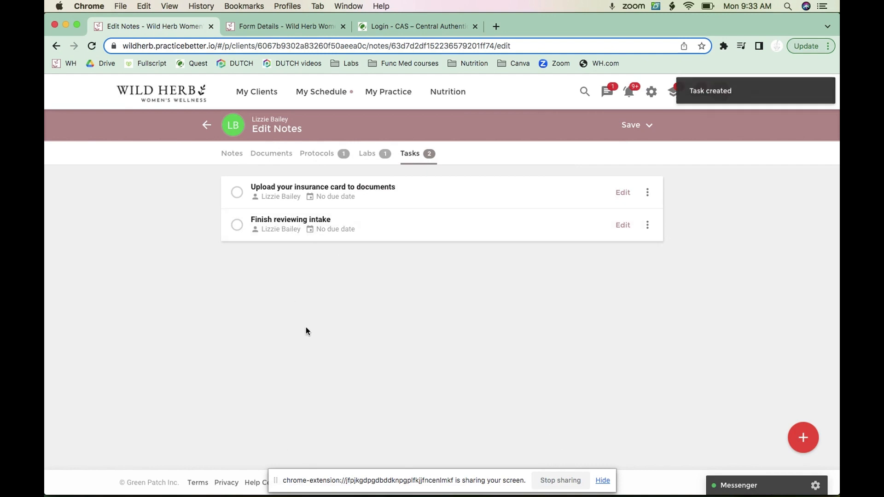
Save and exit the session note, sharing it with the client and sending a confirmation notification.
{"action": "left_click", "coordinate": [648, 126]}
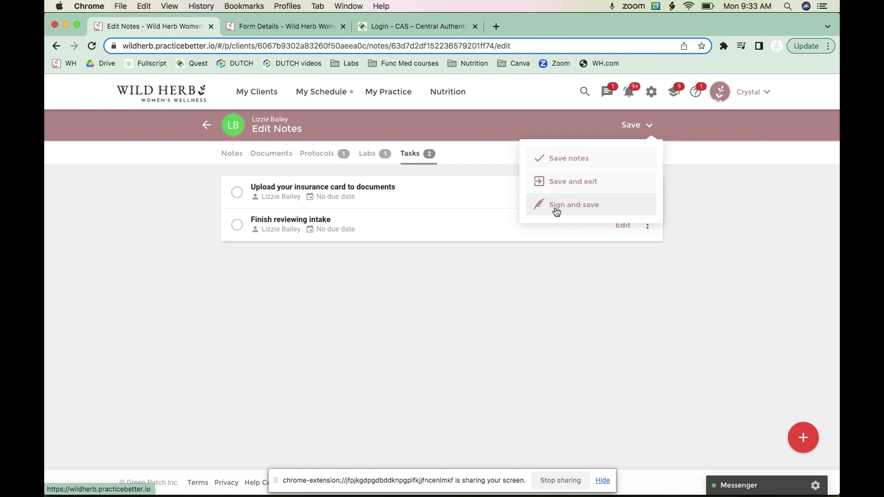
{"action": "left_click", "coordinate": [553, 182]}
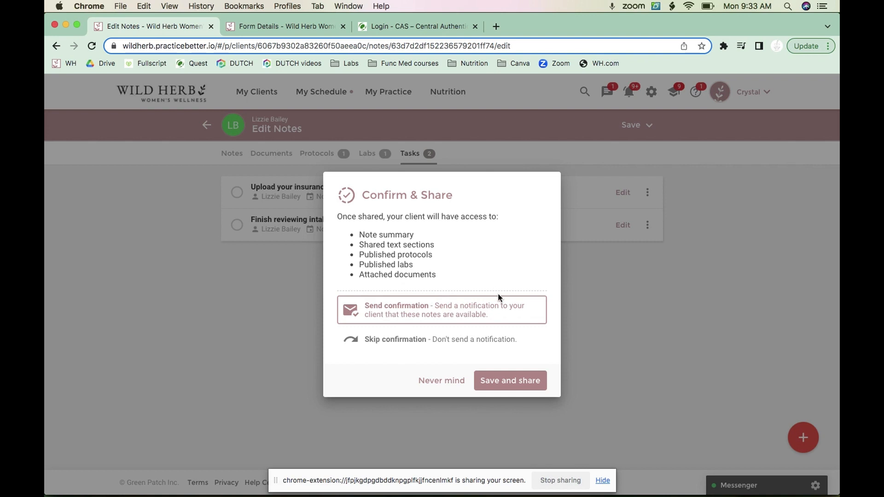
{"action": "left_click", "coordinate": [510, 382]}
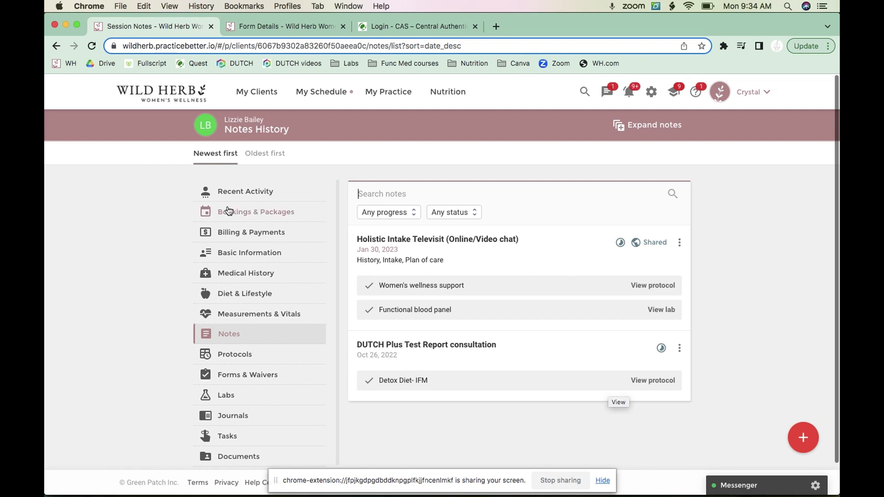
{"action": "left_click", "coordinate": [257, 213]}
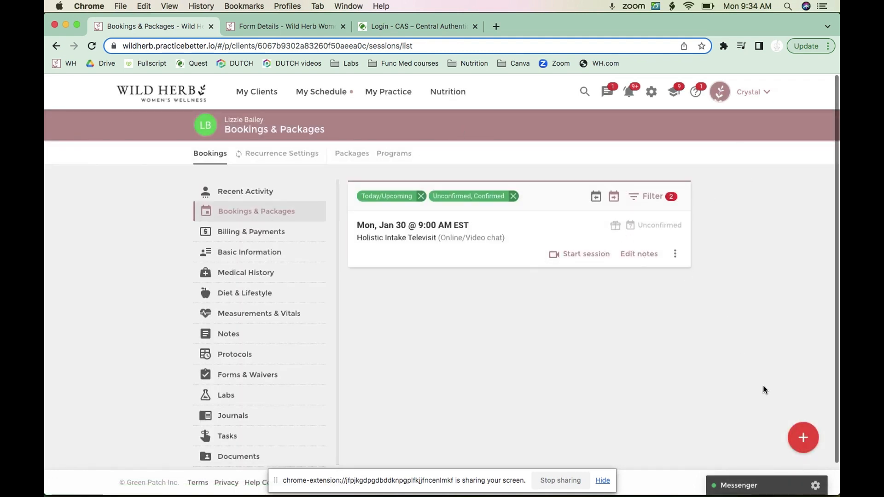
{"action": "left_click", "coordinate": [804, 437]}
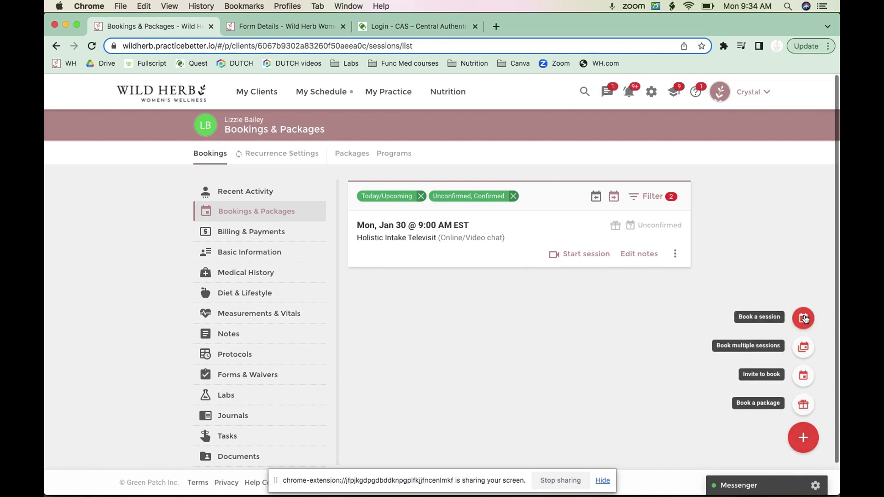
{"action": "left_click", "coordinate": [804, 318]}
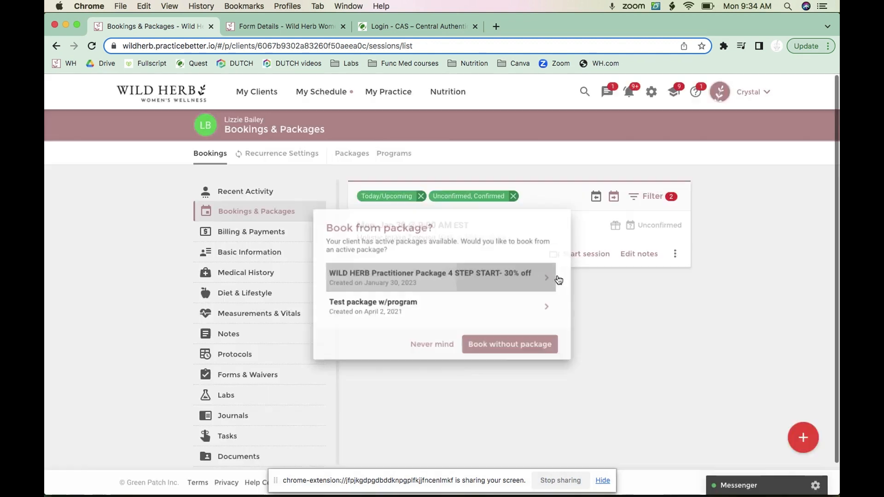
{"action": "left_click", "coordinate": [558, 279]}
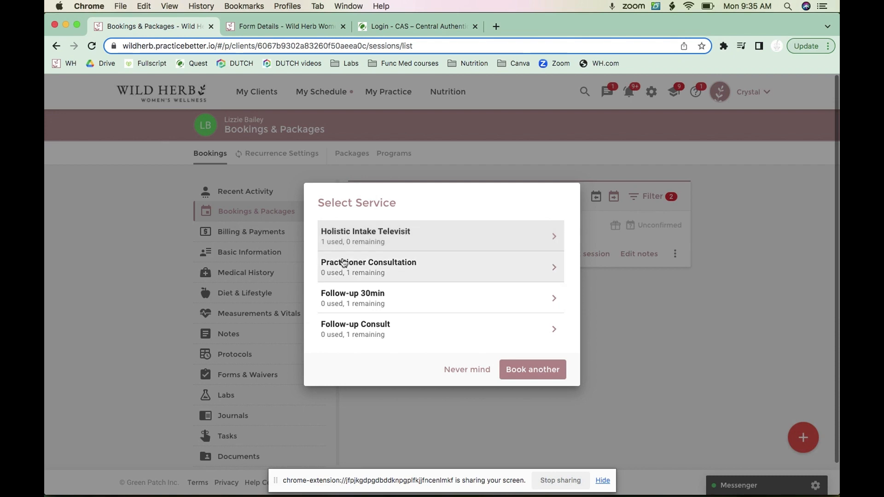
{"action": "left_click", "coordinate": [550, 270]}
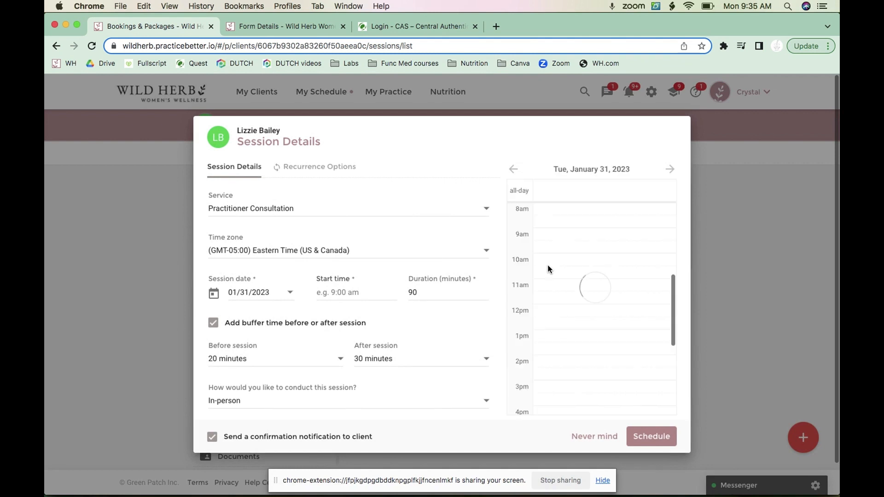
{"action": "left_click", "coordinate": [596, 436]}
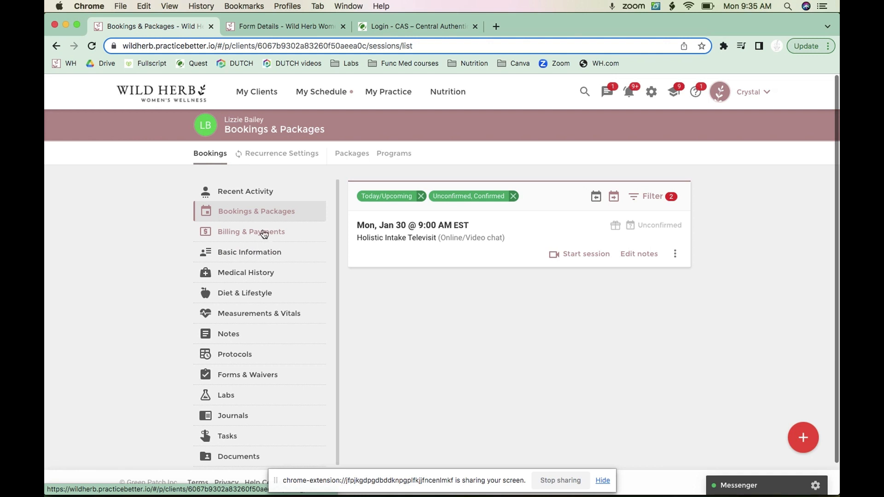
Create a new invoice for the client with Primal Multi as its first line item.
{"action": "left_click", "coordinate": [264, 233]}
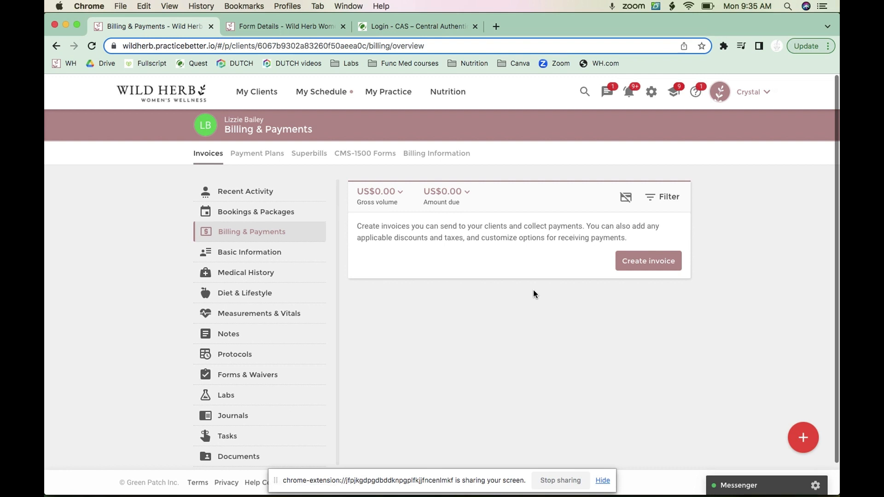
{"action": "left_click", "coordinate": [639, 263]}
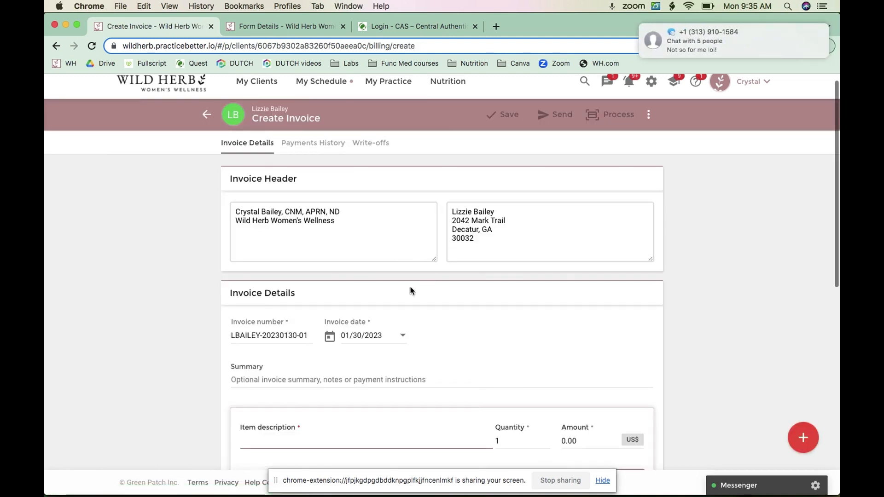
{"action": "scroll", "coordinate": [405, 289], "scroll_direction": "down", "scroll_amount": 4}
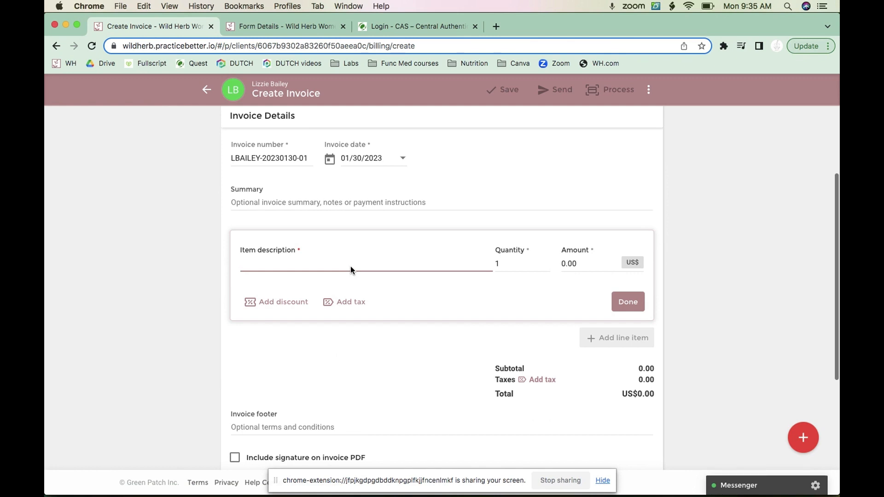
{"action": "type", "text": "primal"}
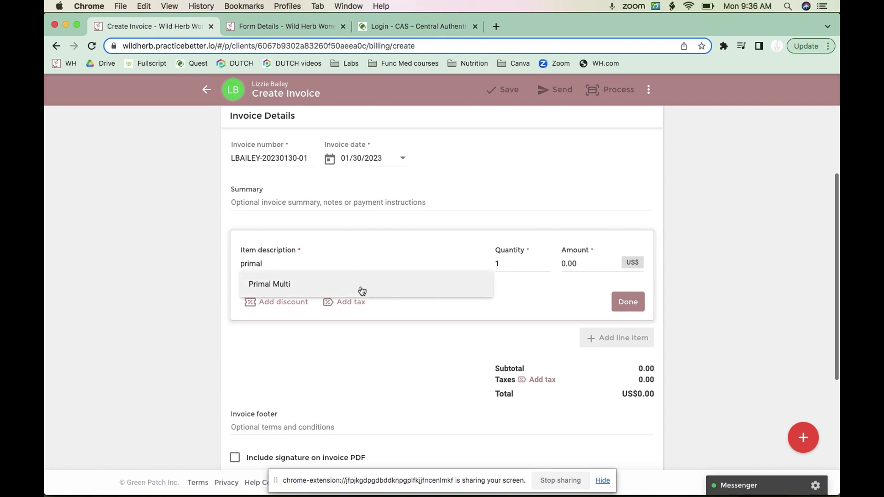
{"action": "left_click", "coordinate": [284, 289]}
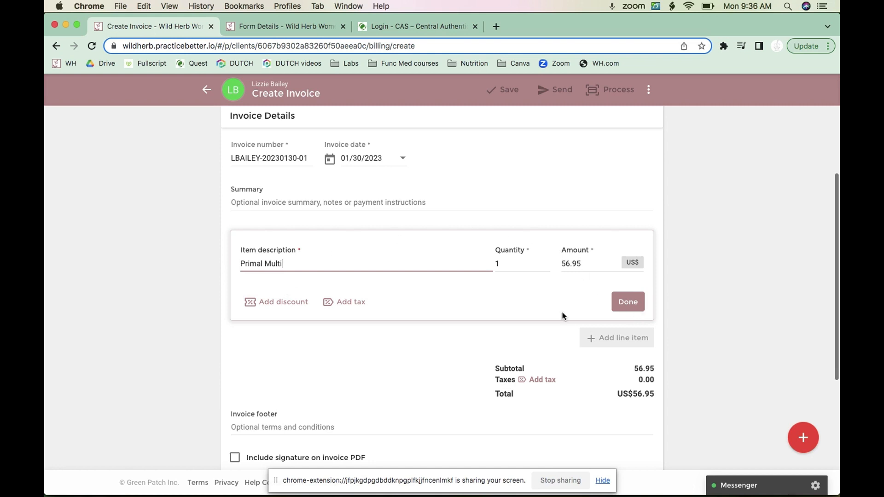
{"action": "left_click", "coordinate": [624, 302]}
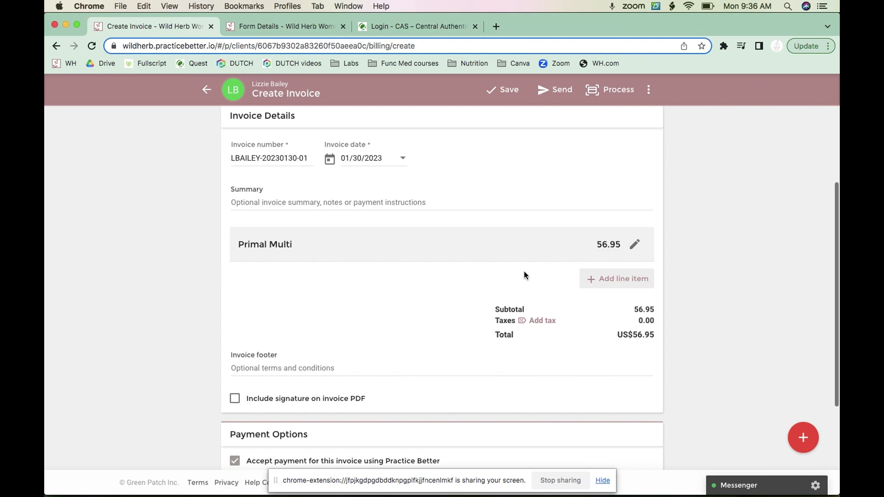
Add "DETOX: January VegeCleanse Detox" as a second line item on the invoice.
{"action": "left_click", "coordinate": [616, 281]}
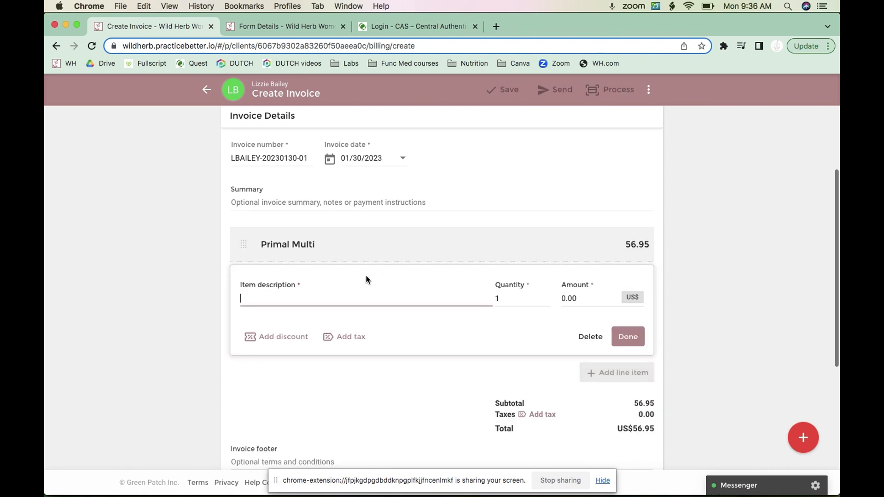
{"action": "type", "text": "detox"}
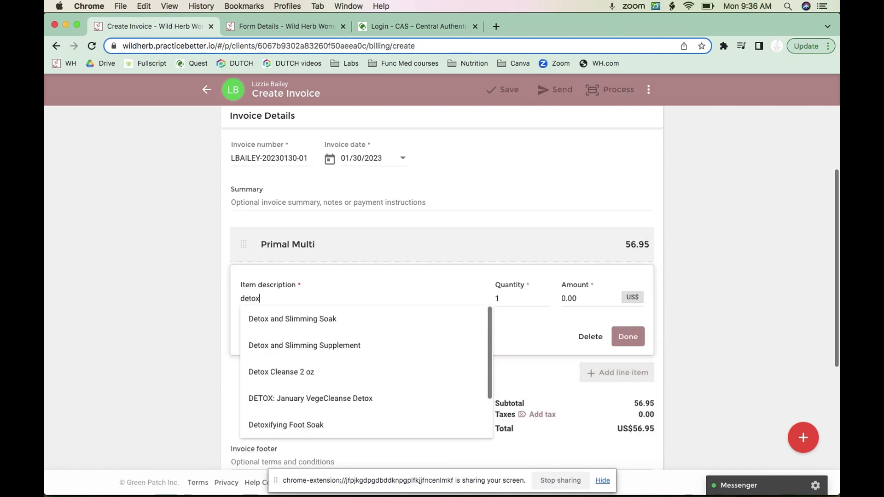
{"action": "left_click", "coordinate": [328, 403]}
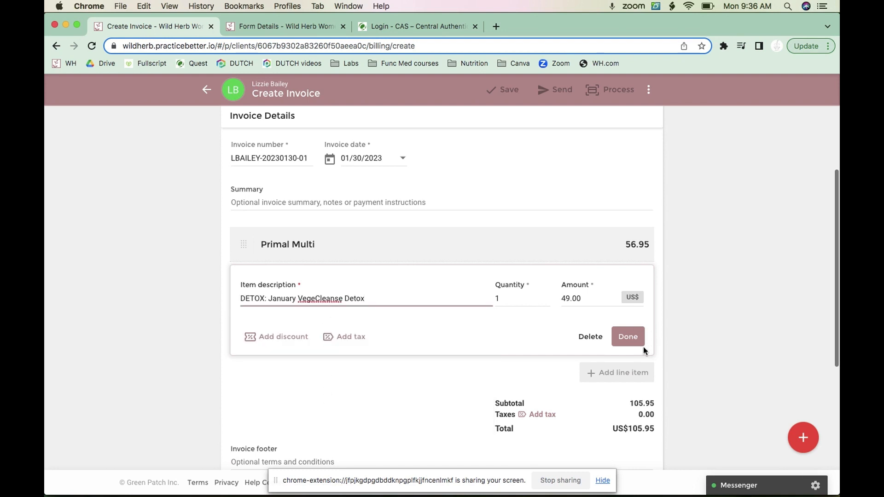
{"action": "left_click", "coordinate": [627, 337]}
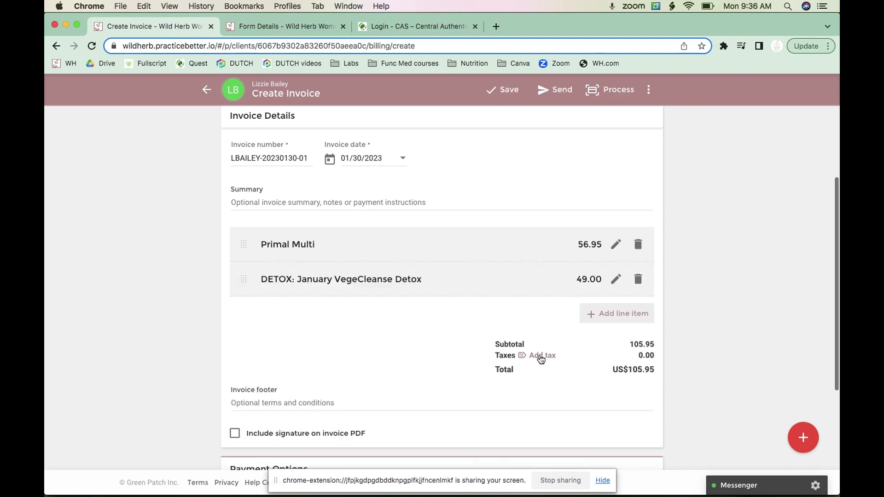
Add a tax described as GA at 8 percent to the invoice and save it.
{"action": "left_click", "coordinate": [541, 357]}
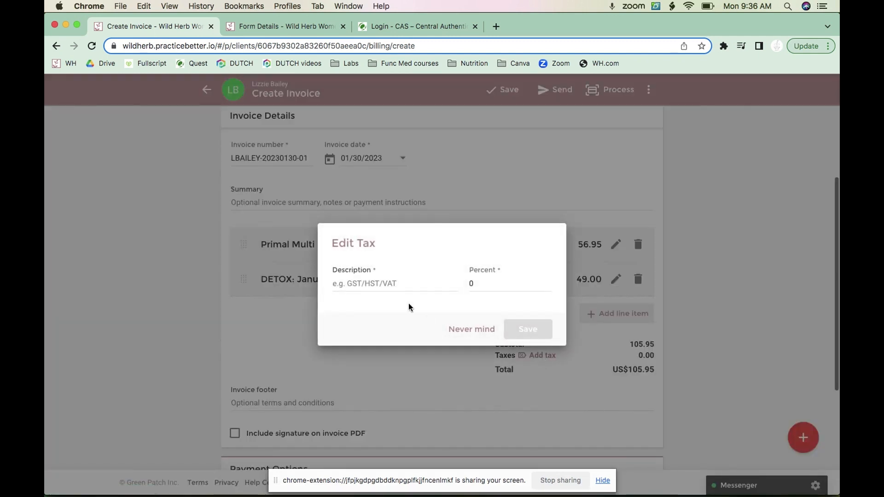
{"action": "left_click", "coordinate": [391, 284]}
{"action": "type", "text": "GA"}
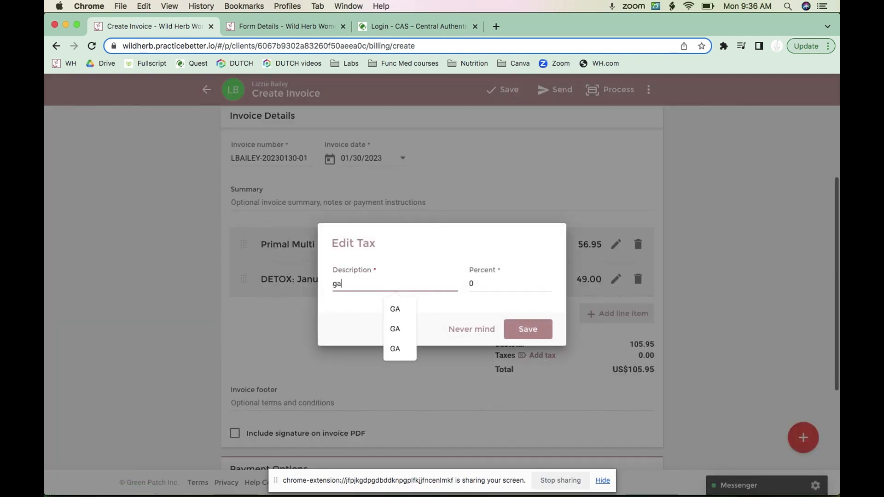
{"action": "left_click", "coordinate": [408, 306]}
{"action": "key", "text": "Tab"}
{"action": "type", "text": "8"}
{"action": "key", "text": "Tab"}
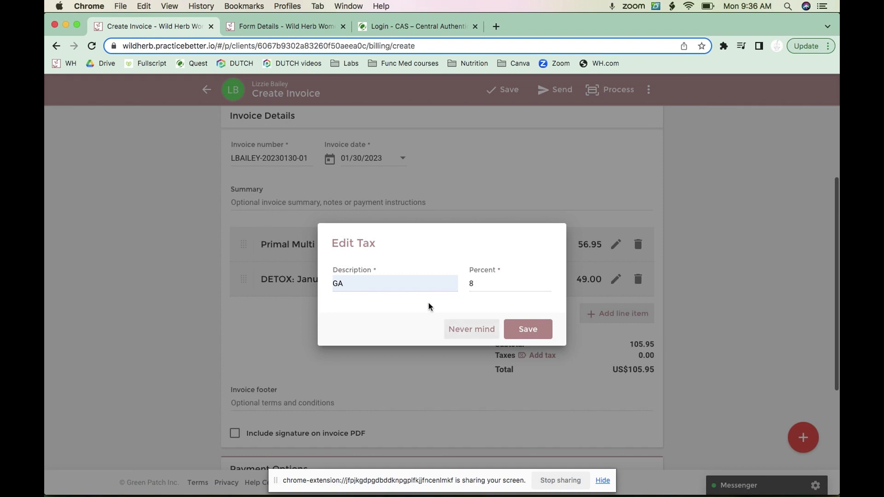
{"action": "left_click", "coordinate": [535, 332]}
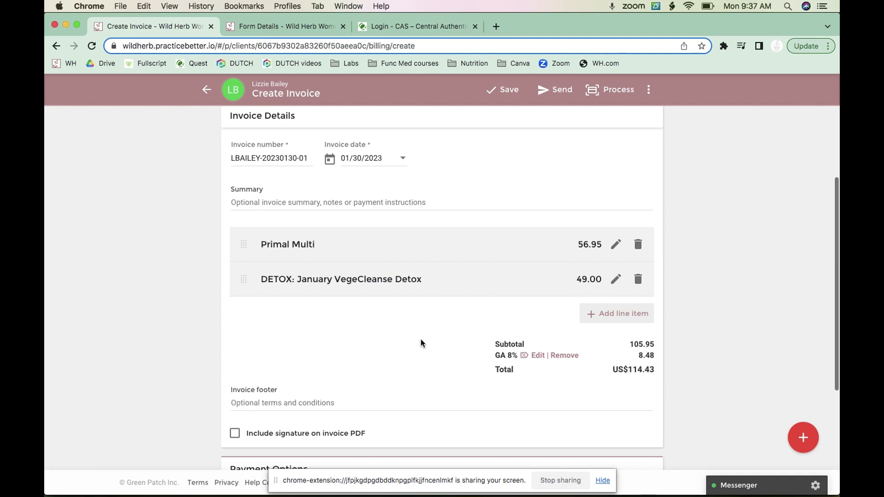
Review the completed invoice and process it, confirming the processing.
{"action": "scroll", "coordinate": [420, 341], "scroll_direction": "down", "scroll_amount": 3}
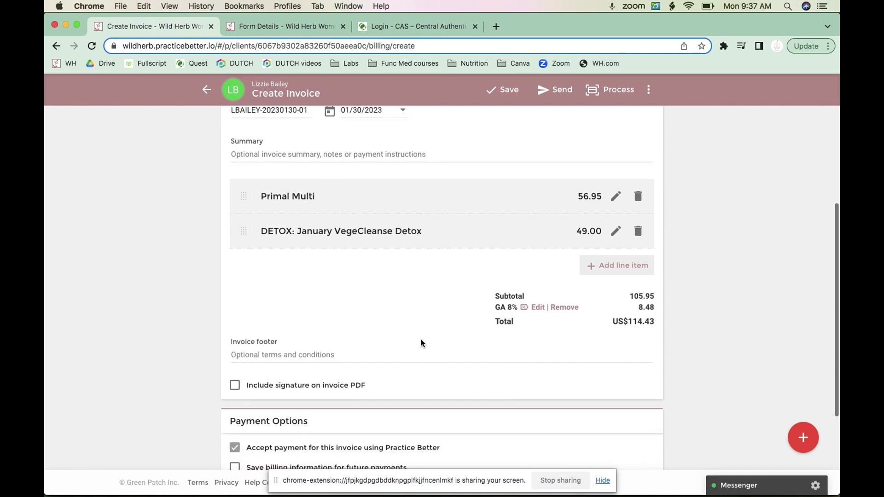
{"action": "scroll", "coordinate": [421, 340], "scroll_direction": "up", "scroll_amount": 4}
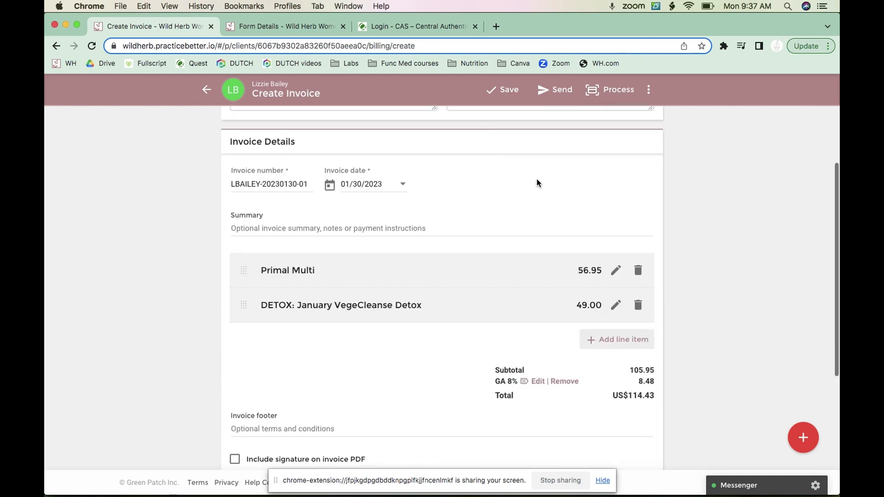
{"action": "left_click", "coordinate": [602, 101]}
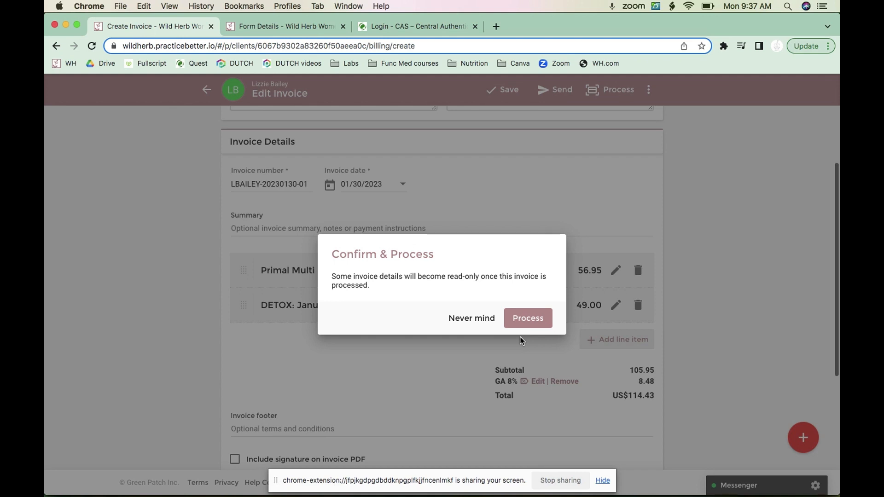
{"action": "left_click", "coordinate": [520, 323]}
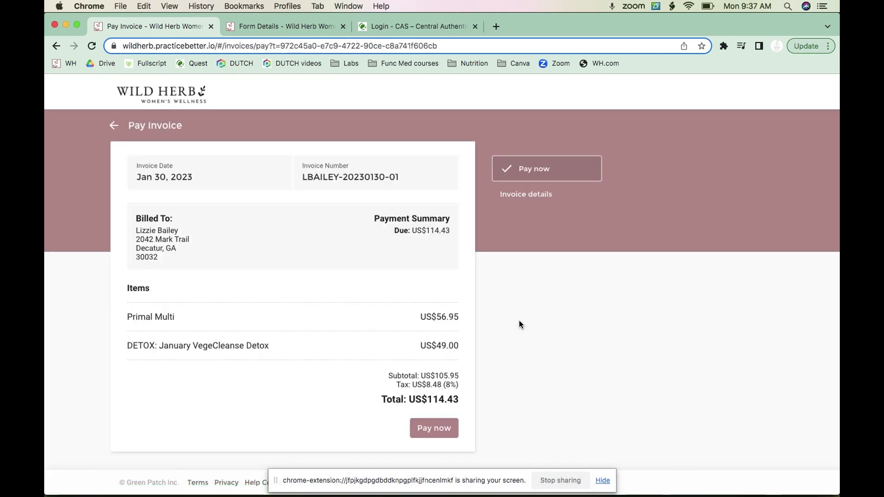
Examine the payment amount, payment methods and credit card fields for paying the invoice, and leave without paying.
{"action": "left_click", "coordinate": [427, 428]}
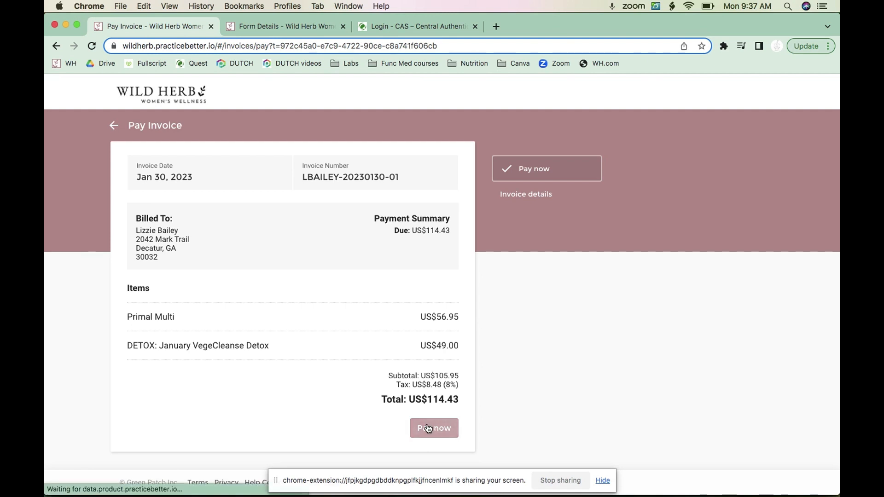
{"action": "scroll", "coordinate": [190, 344], "scroll_direction": "down", "scroll_amount": 3}
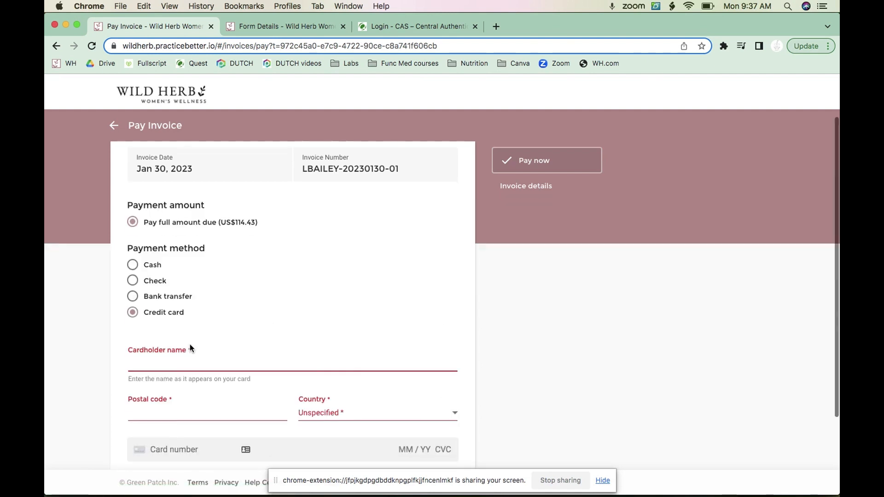
{"action": "scroll", "coordinate": [190, 349], "scroll_direction": "up", "scroll_amount": 3}
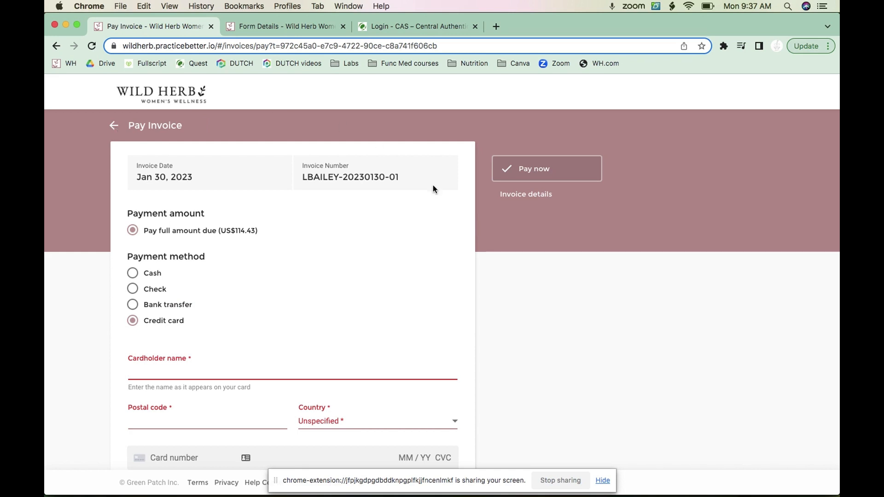
{"action": "left_click", "coordinate": [111, 126]}
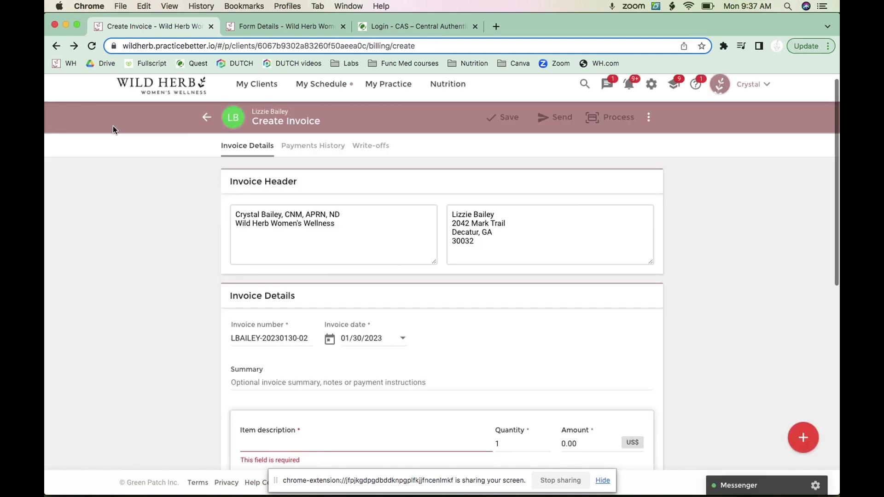
Delete the client's processed invoice from their billing and payments records, confirming the deletion.
{"action": "left_click", "coordinate": [229, 122]}
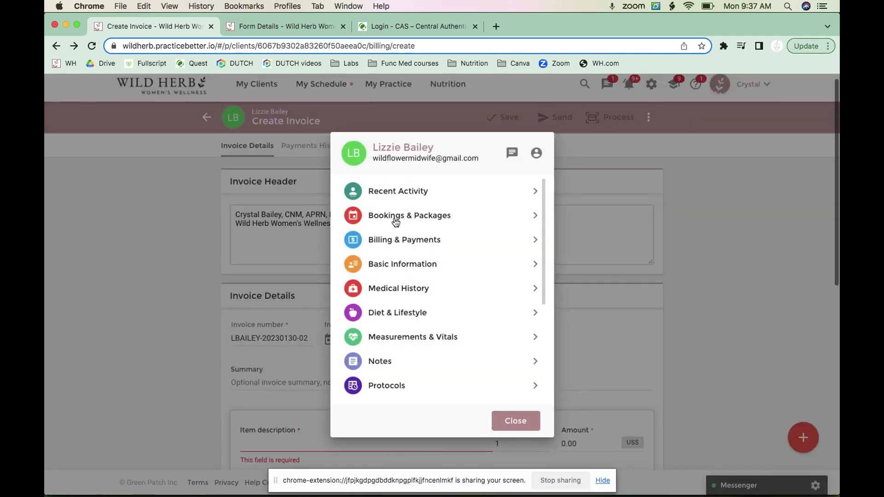
{"action": "left_click", "coordinate": [397, 240]}
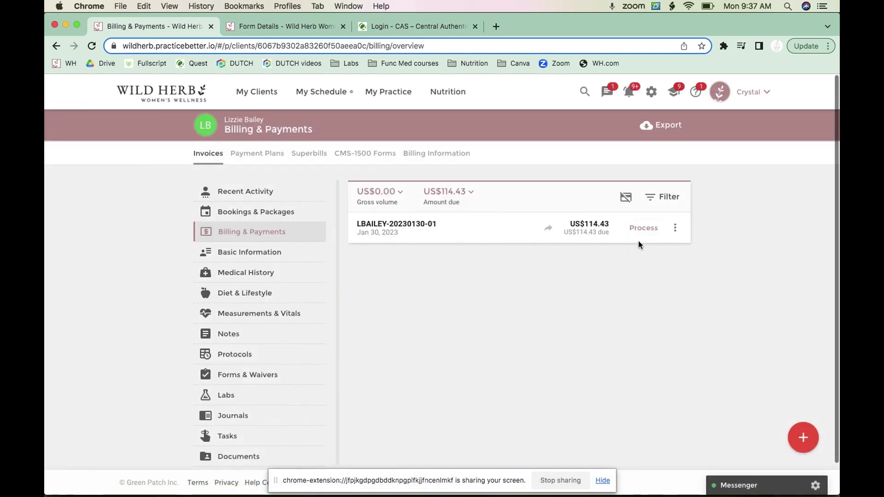
{"action": "left_click", "coordinate": [675, 227]}
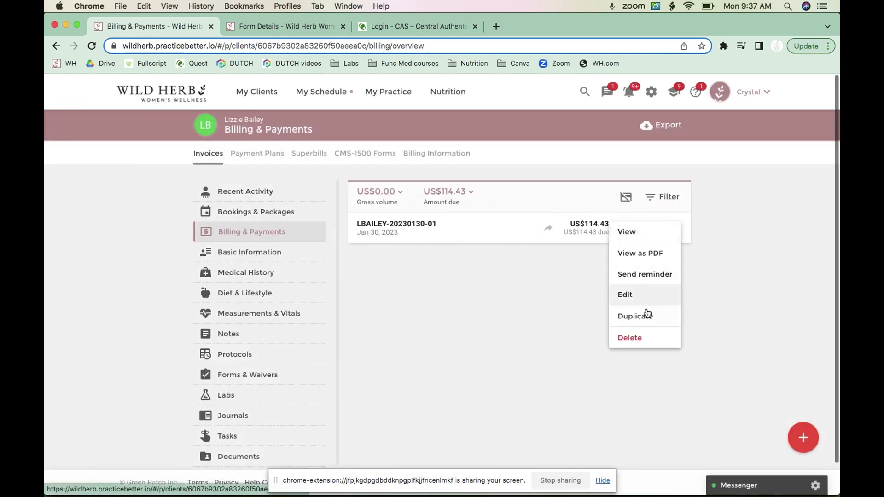
{"action": "left_click", "coordinate": [634, 337]}
{"action": "left_click", "coordinate": [516, 341]}
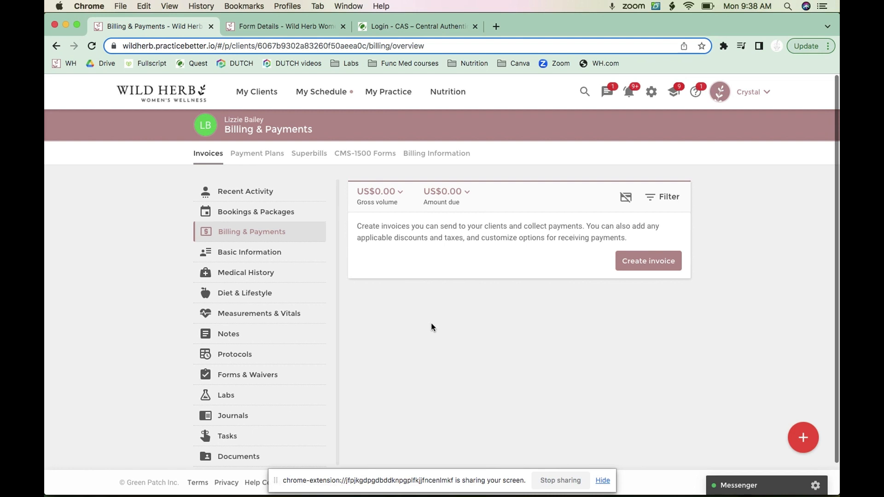
Look over the client's sent forms, and preview the Insurance Info form from the practice's forms and waivers.
{"action": "left_click", "coordinate": [249, 373]}
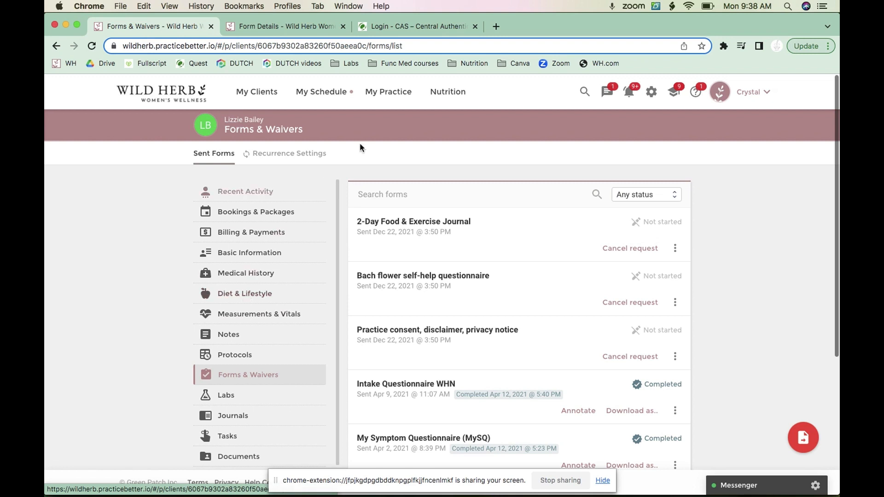
{"action": "left_click", "coordinate": [392, 94]}
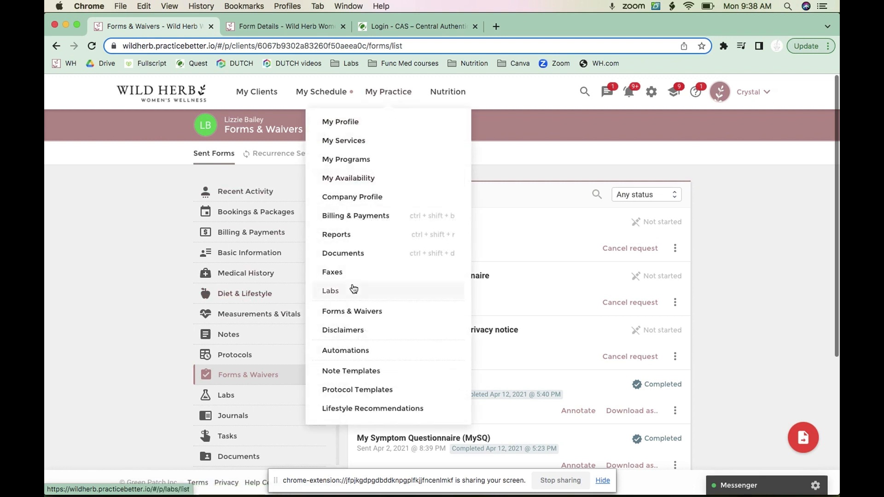
{"action": "left_click", "coordinate": [359, 312]}
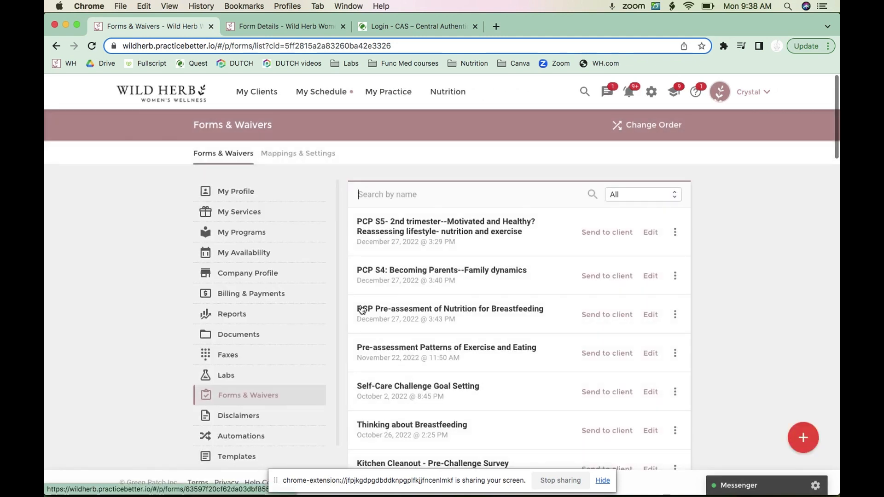
{"action": "scroll", "coordinate": [424, 349], "scroll_direction": "down", "scroll_amount": 3}
{"action": "scroll", "coordinate": [424, 348], "scroll_direction": "down", "scroll_amount": 5}
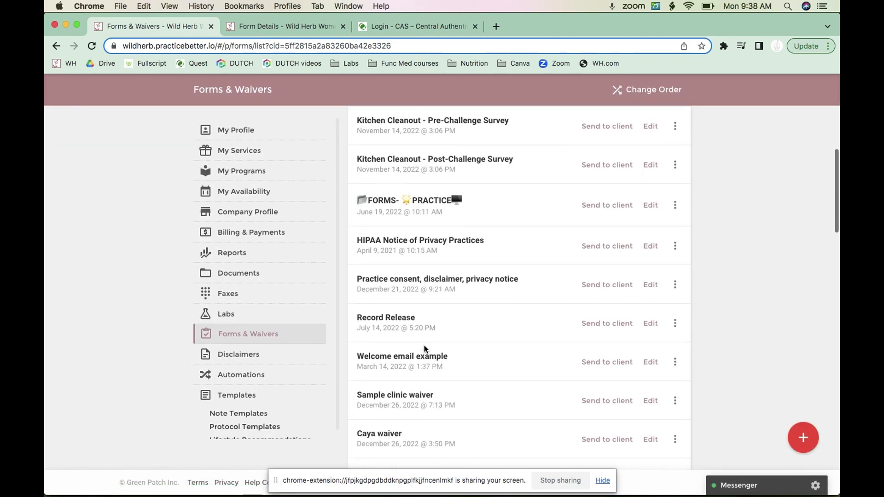
{"action": "scroll", "coordinate": [424, 348], "scroll_direction": "down", "scroll_amount": 6}
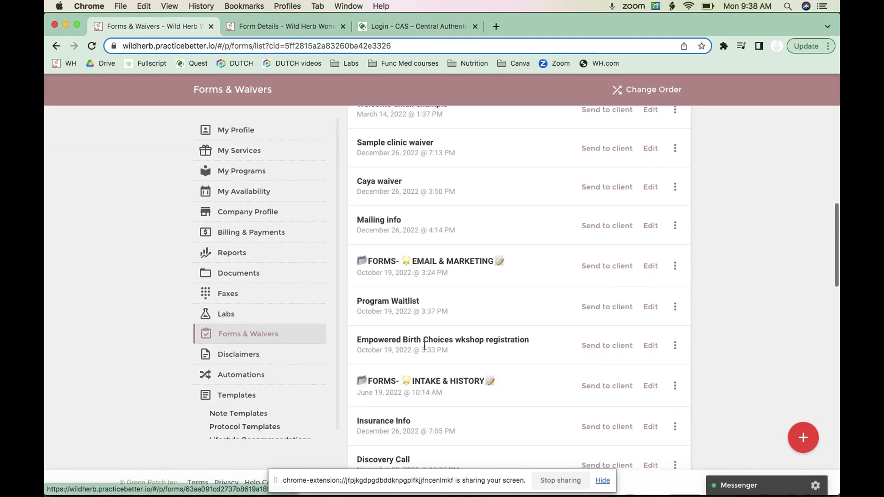
{"action": "scroll", "coordinate": [424, 345], "scroll_direction": "down", "scroll_amount": 5}
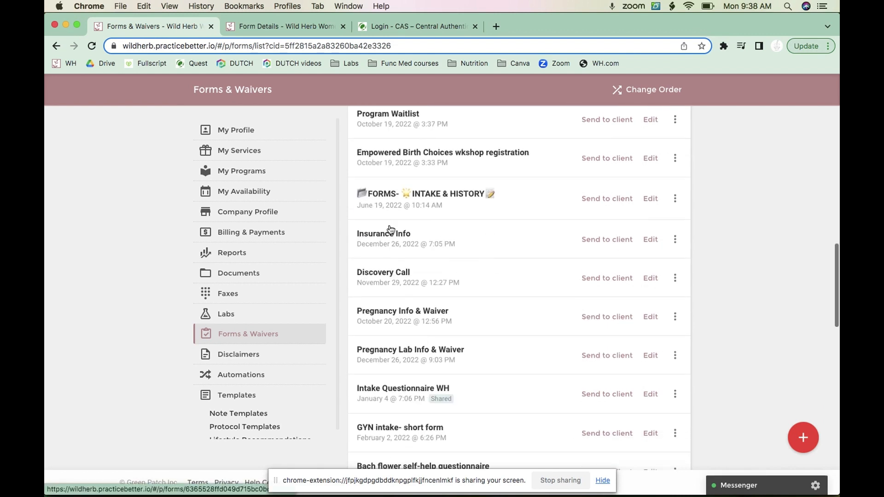
{"action": "left_click", "coordinate": [674, 240]}
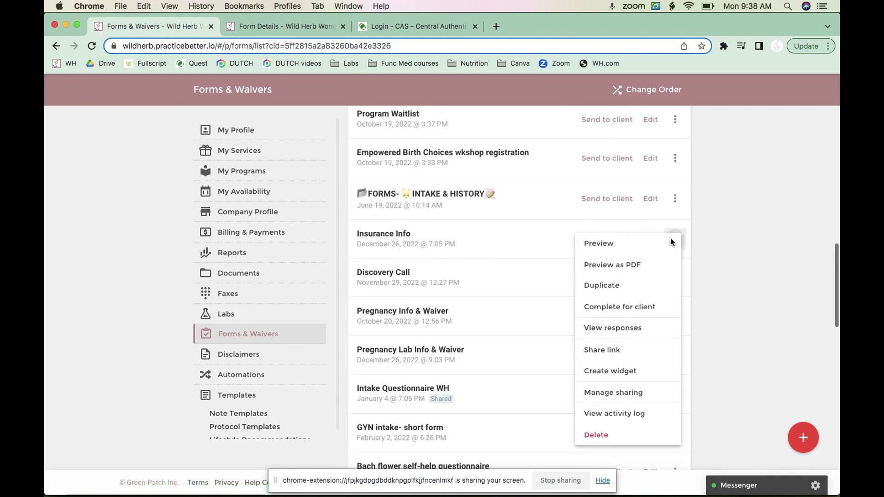
{"action": "left_click", "coordinate": [627, 248]}
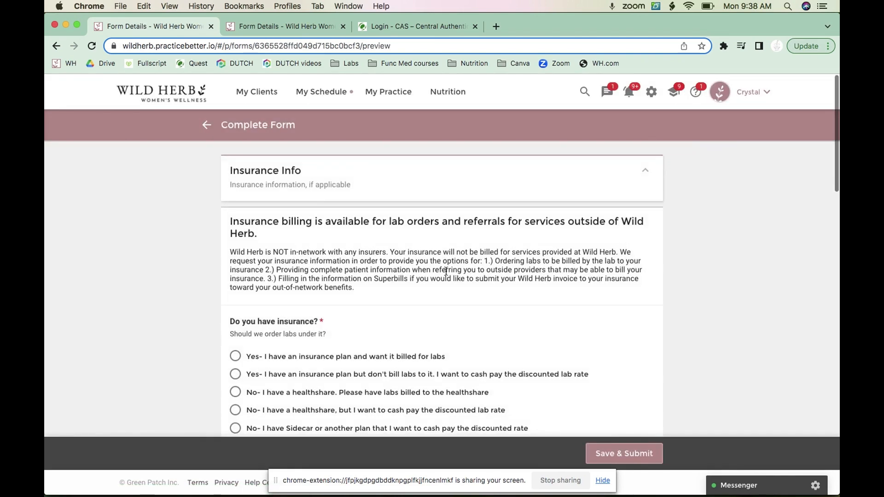
Examine the Insurance Info form's billing explanation, insurance options, policy holder fields and Labcorp question.
{"action": "scroll", "coordinate": [446, 272], "scroll_direction": "down", "scroll_amount": 3}
{"action": "scroll", "coordinate": [445, 272], "scroll_direction": "up", "scroll_amount": 1}
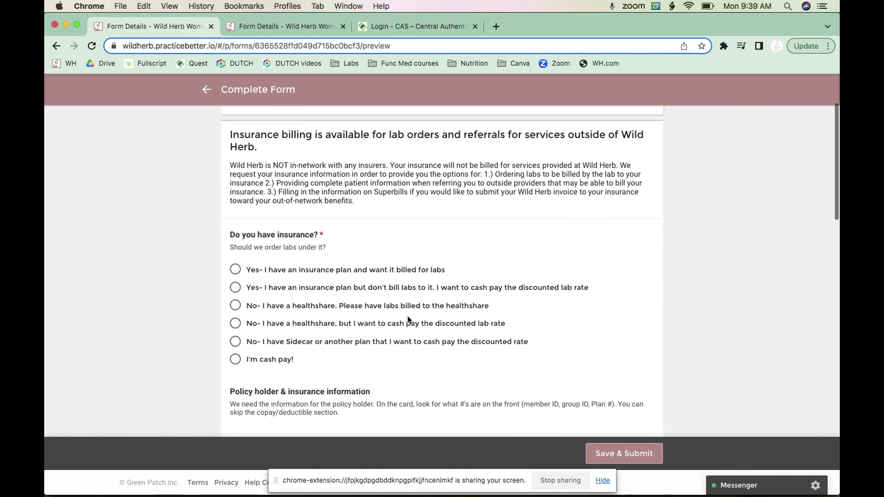
{"action": "scroll", "coordinate": [411, 322], "scroll_direction": "down", "scroll_amount": 3}
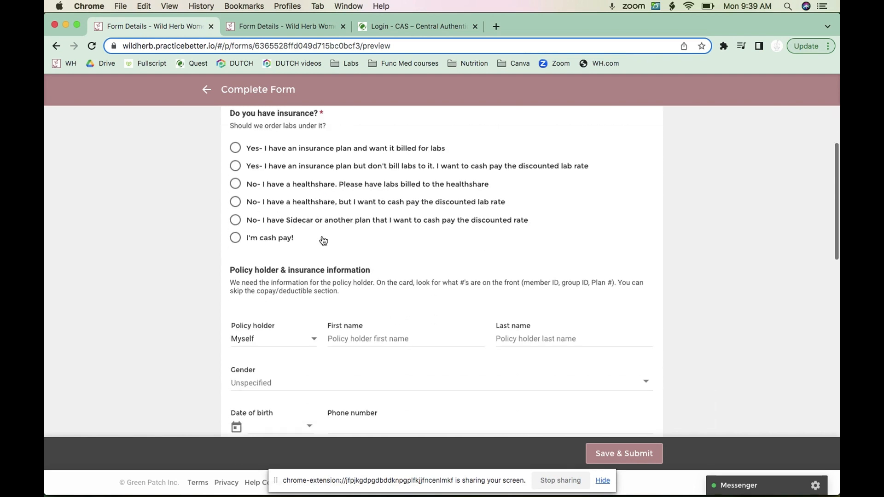
{"action": "scroll", "coordinate": [323, 240], "scroll_direction": "up", "scroll_amount": 4}
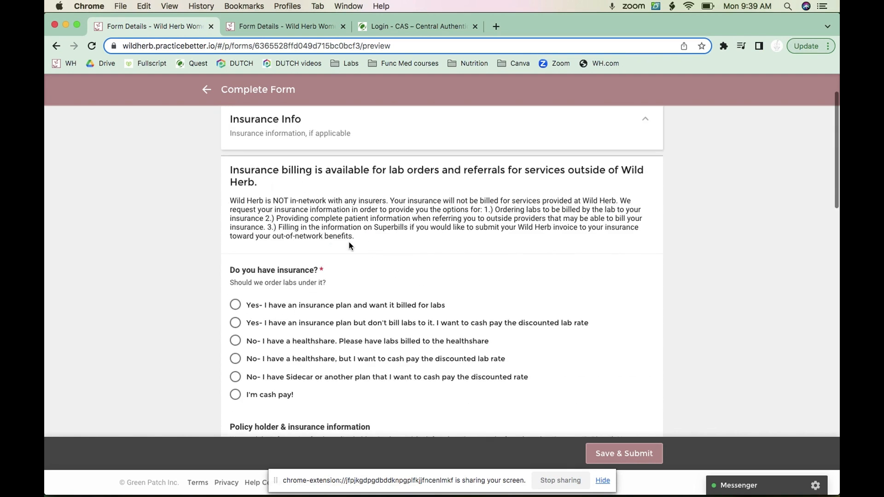
{"action": "scroll", "coordinate": [349, 246], "scroll_direction": "down", "scroll_amount": 6}
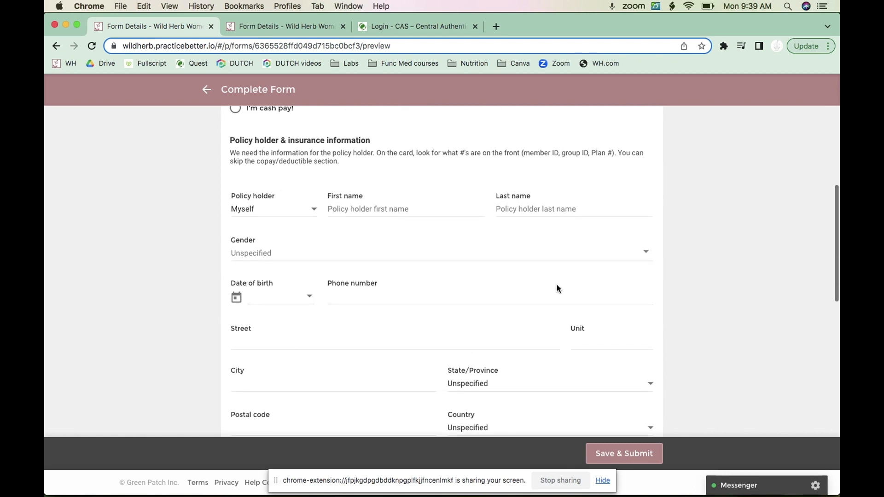
{"action": "scroll", "coordinate": [556, 289], "scroll_direction": "down", "scroll_amount": 5}
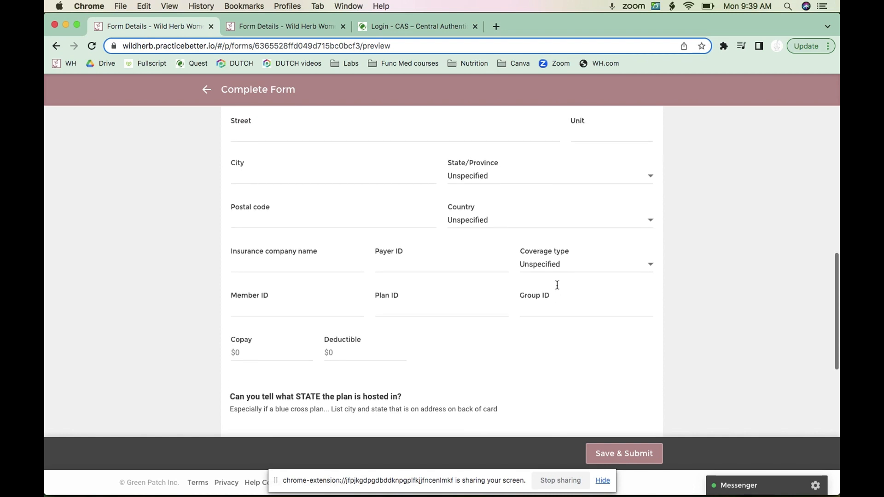
{"action": "scroll", "coordinate": [557, 285], "scroll_direction": "up", "scroll_amount": 1}
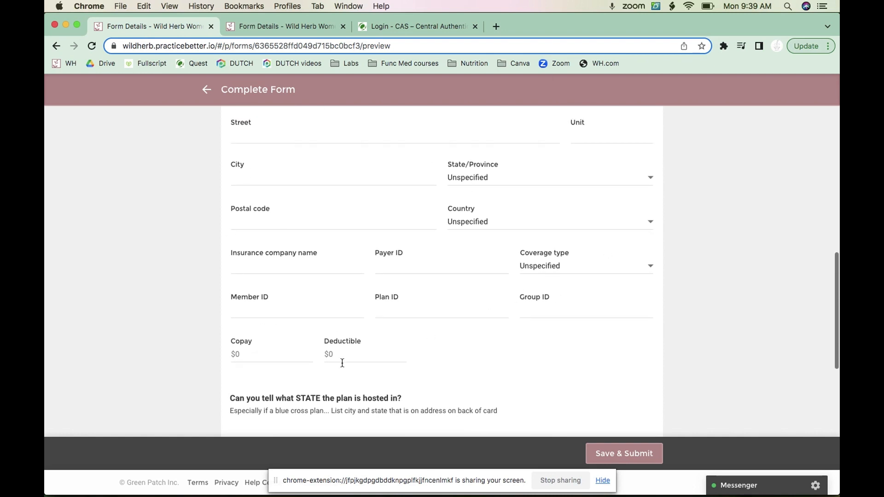
{"action": "scroll", "coordinate": [581, 210], "scroll_direction": "up", "scroll_amount": 2}
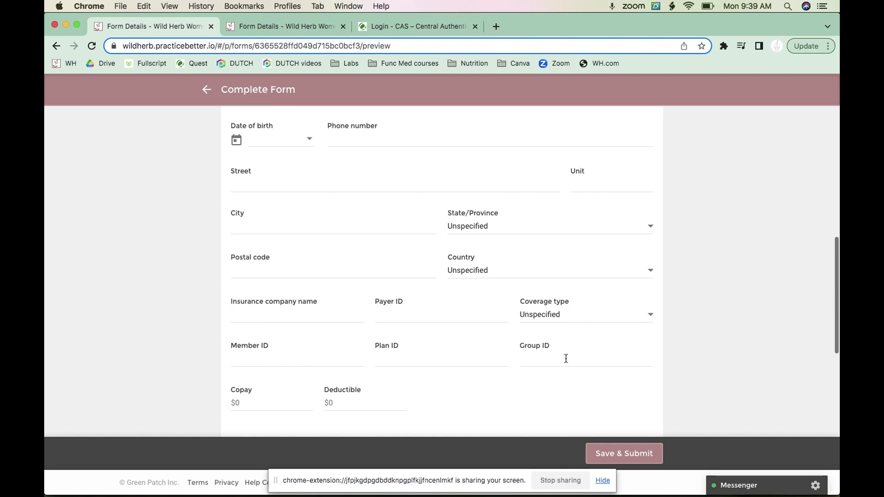
{"action": "scroll", "coordinate": [565, 359], "scroll_direction": "down", "scroll_amount": 6}
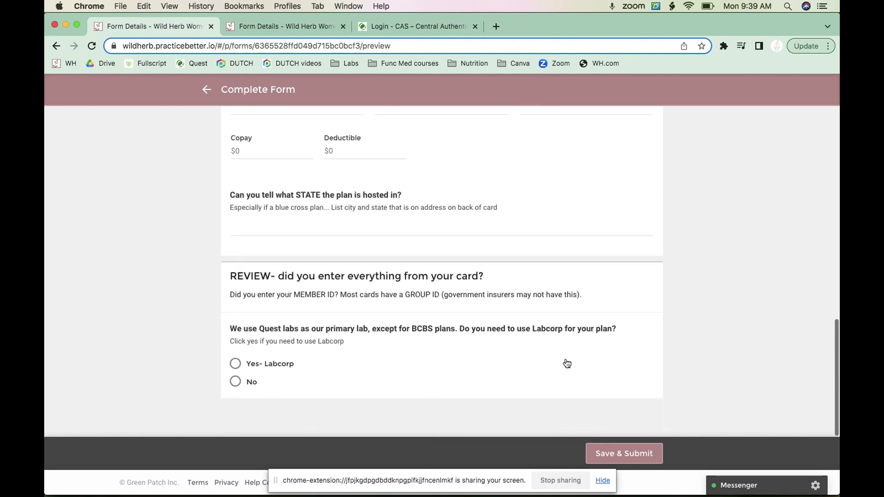
Check the question about the plan's host state, and highlight the member ID and group ID reminder in the review section.
{"action": "left_click", "coordinate": [240, 221]}
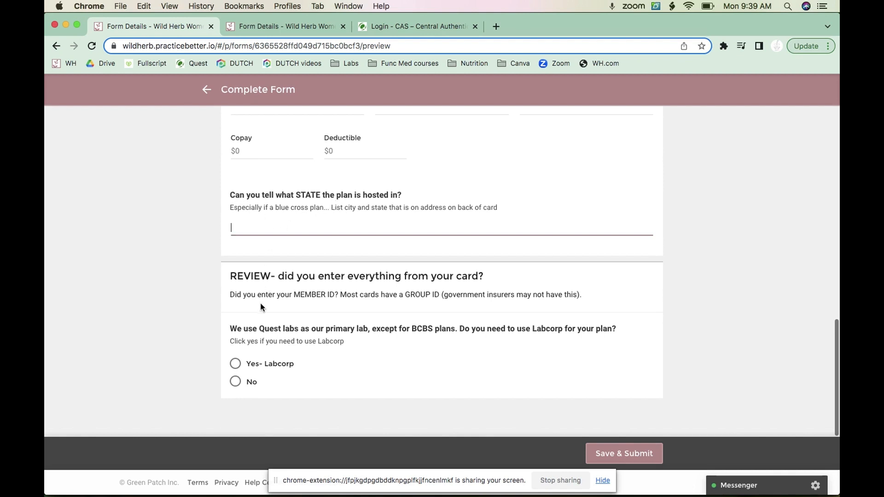
{"action": "left_click", "coordinate": [243, 294]}
{"action": "left_click_drag", "start_coordinate": [242, 295], "coordinate": [534, 297]}
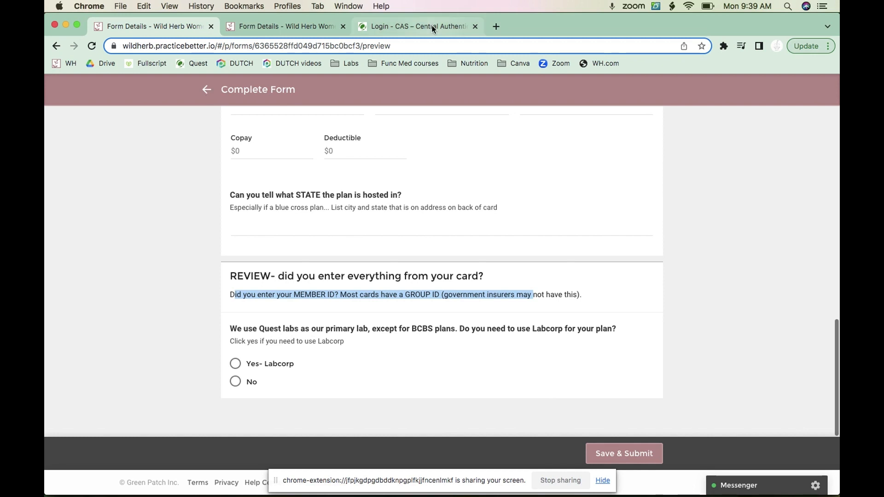
View the Quest Diagnostics Lab Services Manager sign-in page, return to Practice Better and leave the Insurance Info preview.
{"action": "left_click", "coordinate": [415, 26]}
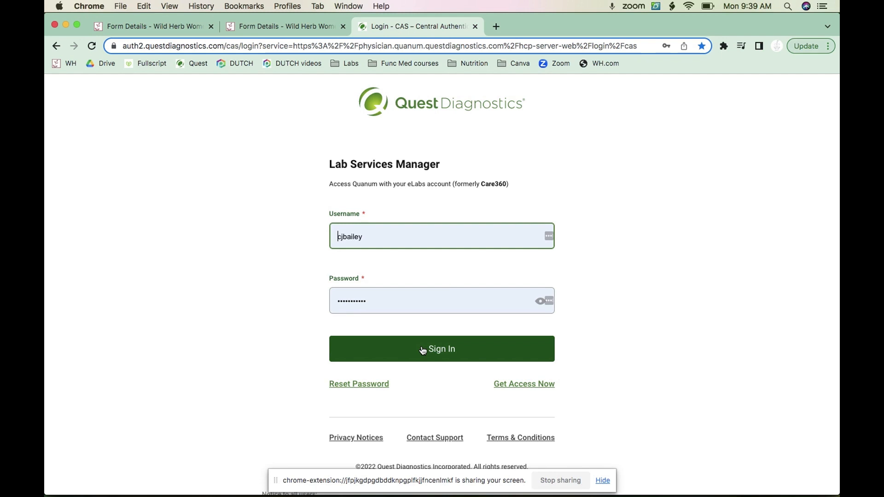
{"action": "left_click", "coordinate": [145, 28]}
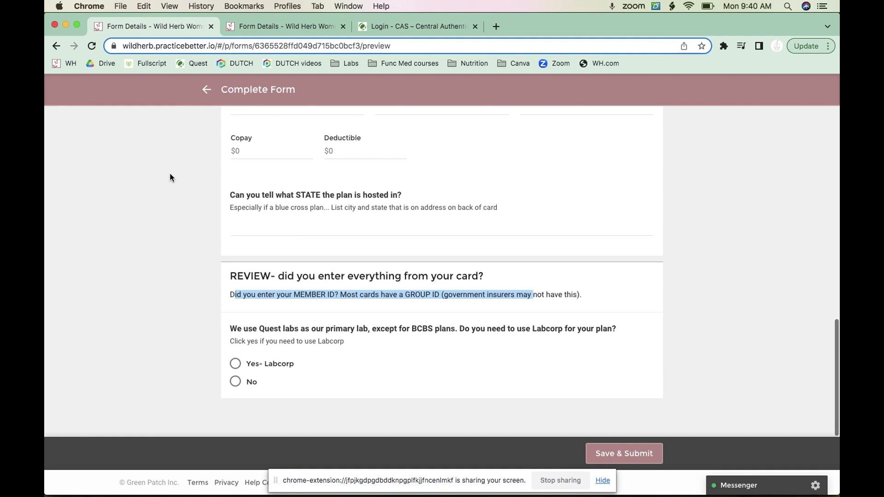
{"action": "left_click", "coordinate": [206, 90]}
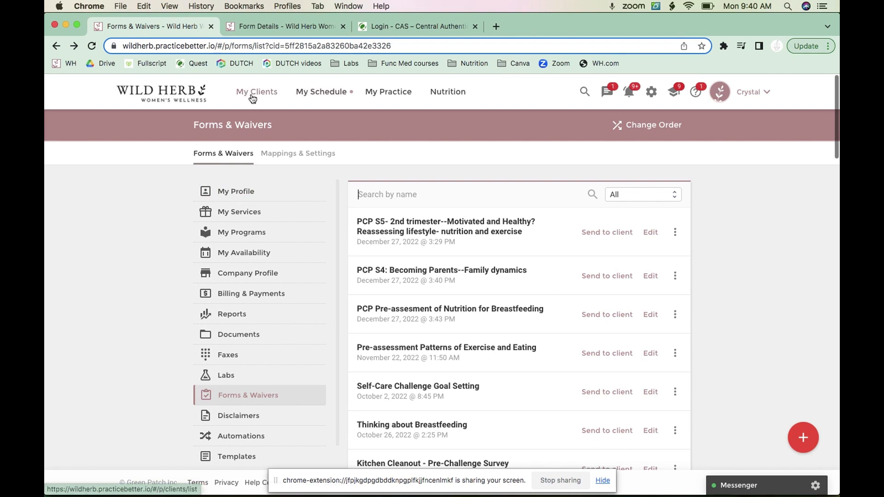
Examine the Telehealth & Messaging settings for video chat, chat messaging, the chat autoresponder and direct chat access.
{"action": "left_click", "coordinate": [653, 96]}
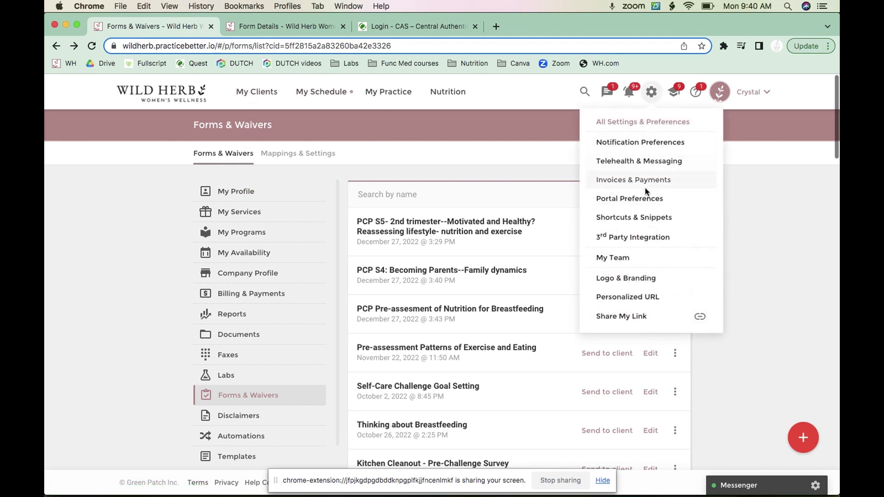
{"action": "left_click", "coordinate": [641, 161]}
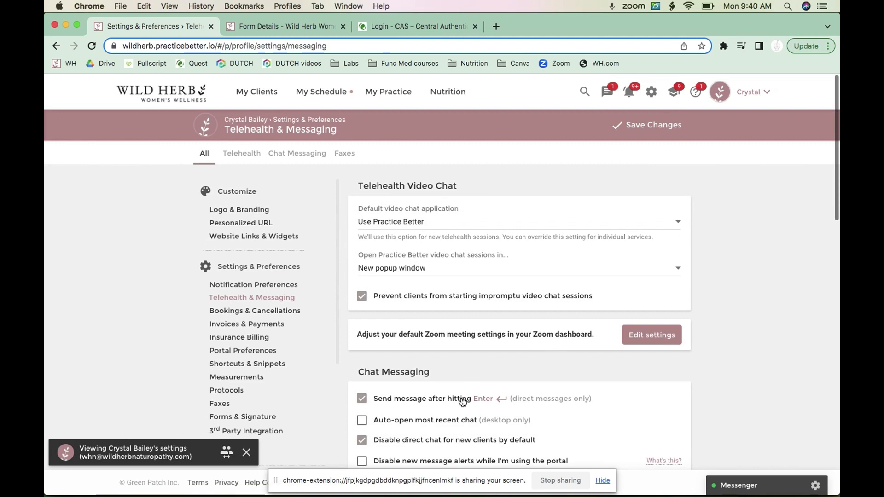
{"action": "scroll", "coordinate": [462, 402], "scroll_direction": "down", "scroll_amount": 10}
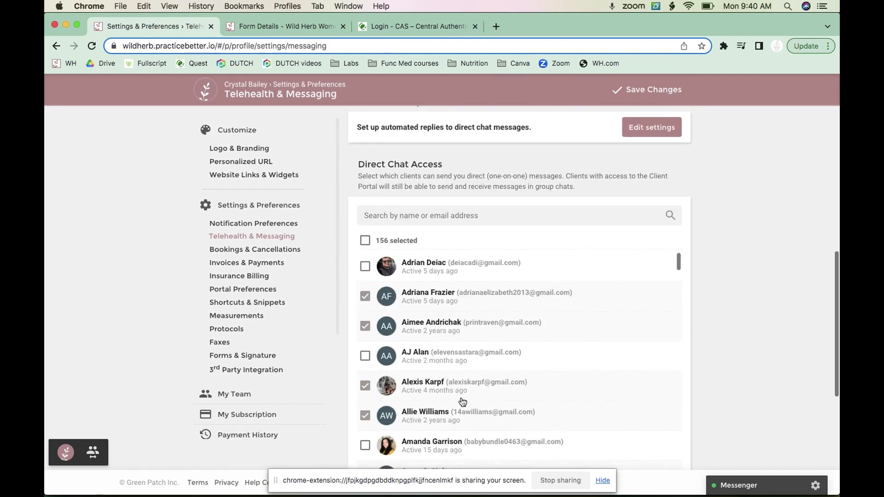
{"action": "scroll", "coordinate": [462, 402], "scroll_direction": "up", "scroll_amount": 10}
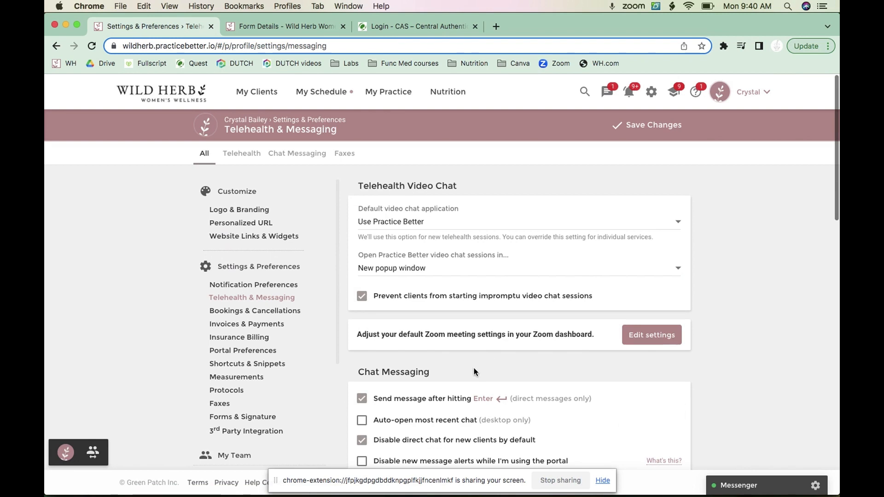
{"action": "scroll", "coordinate": [474, 369], "scroll_direction": "down", "scroll_amount": 3}
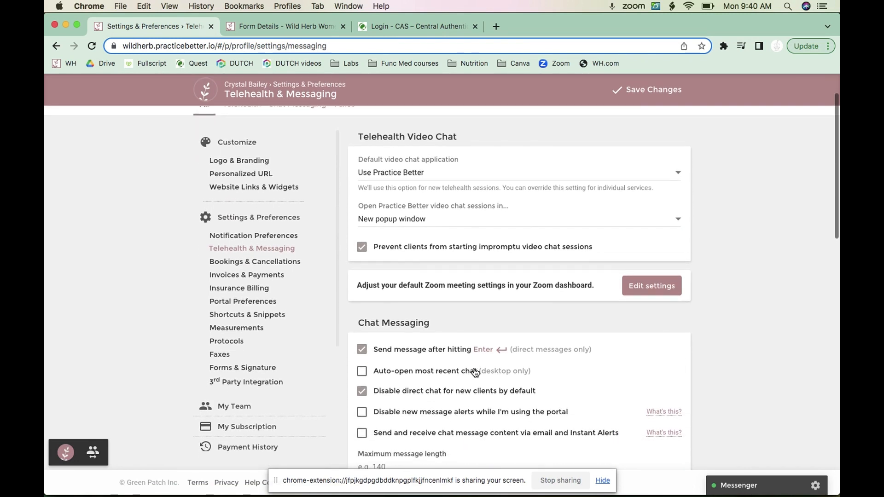
{"action": "scroll", "coordinate": [475, 372], "scroll_direction": "down", "scroll_amount": 2}
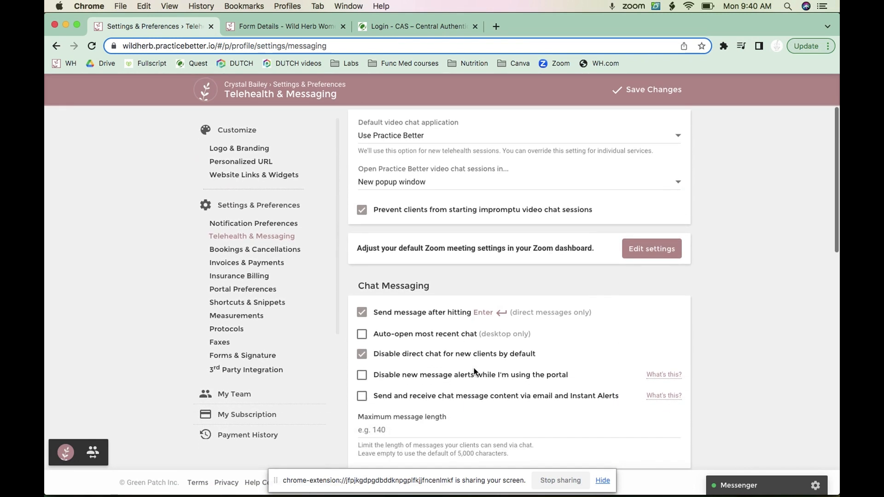
{"action": "scroll", "coordinate": [474, 371], "scroll_direction": "down", "scroll_amount": 7}
{"action": "scroll", "coordinate": [474, 370], "scroll_direction": "down", "scroll_amount": 2}
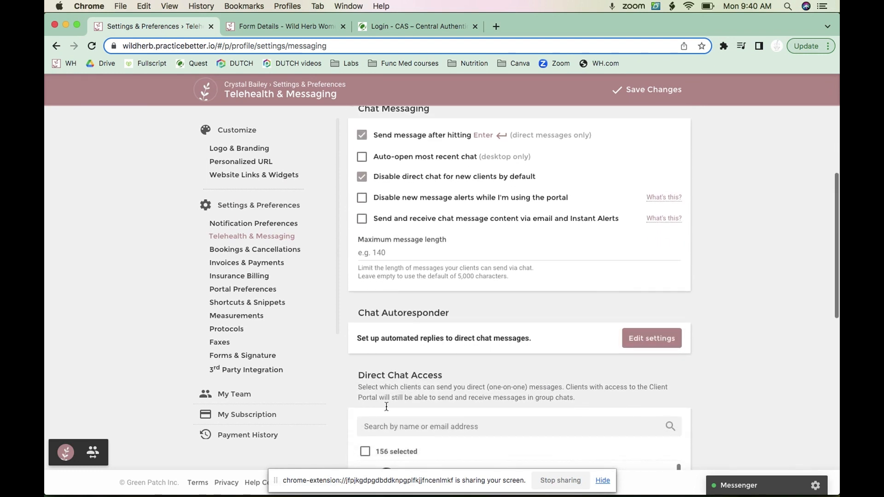
Search for the client by first name under Direct Chat Access to check their permission, and leave the settings without saving.
{"action": "left_click", "coordinate": [393, 422]}
{"action": "type", "text": "l"}
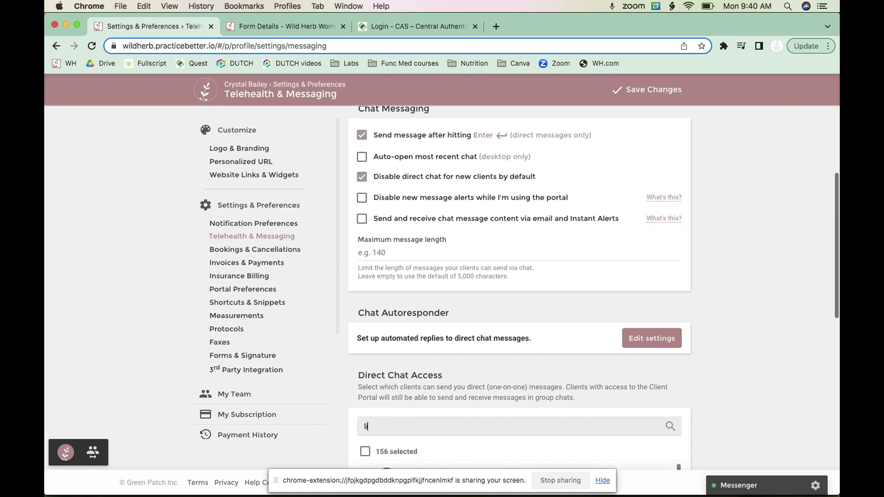
{"action": "type", "text": "izzie"}
{"action": "scroll", "coordinate": [420, 414], "scroll_direction": "down", "scroll_amount": 3}
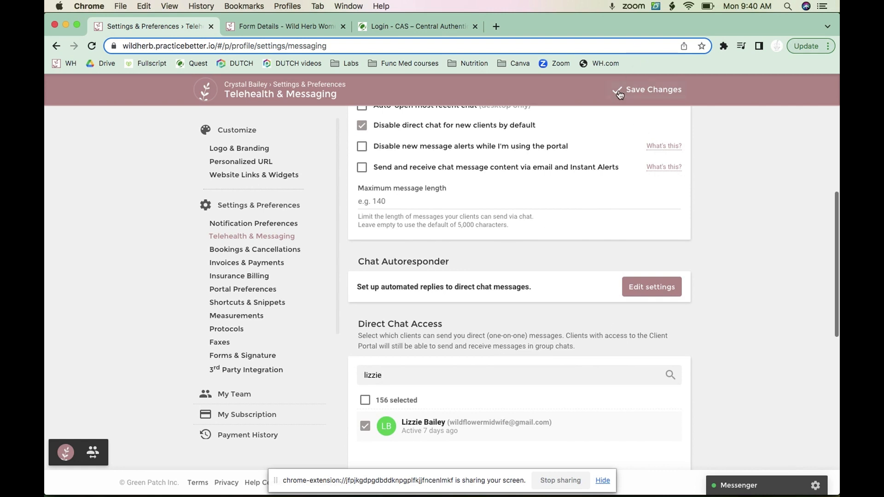
{"action": "left_click", "coordinate": [56, 46]}
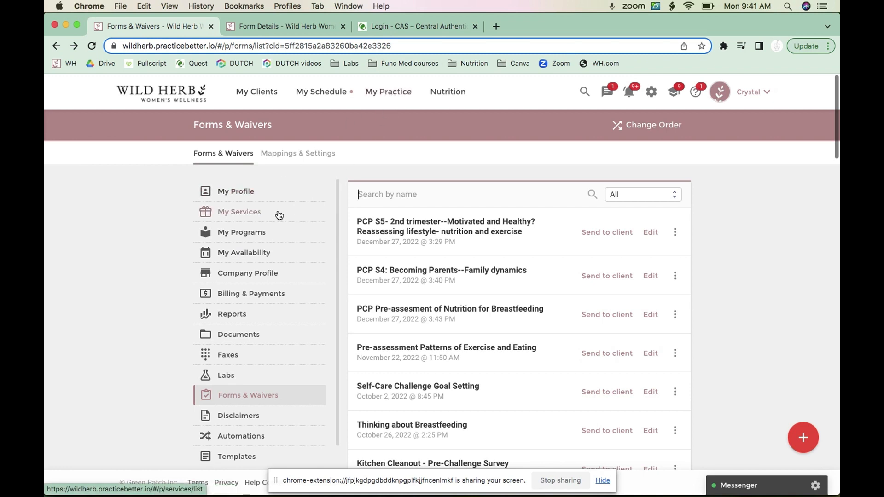
Browse the practice's service packages and open the WILD HERB Practitioner Package 4 STEP START- 30% off.
{"action": "left_click", "coordinate": [391, 95]}
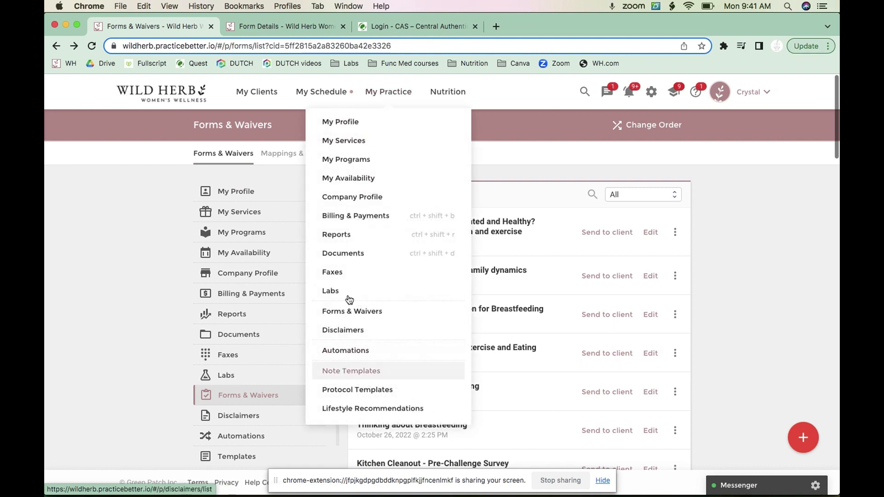
{"action": "left_click", "coordinate": [352, 140]}
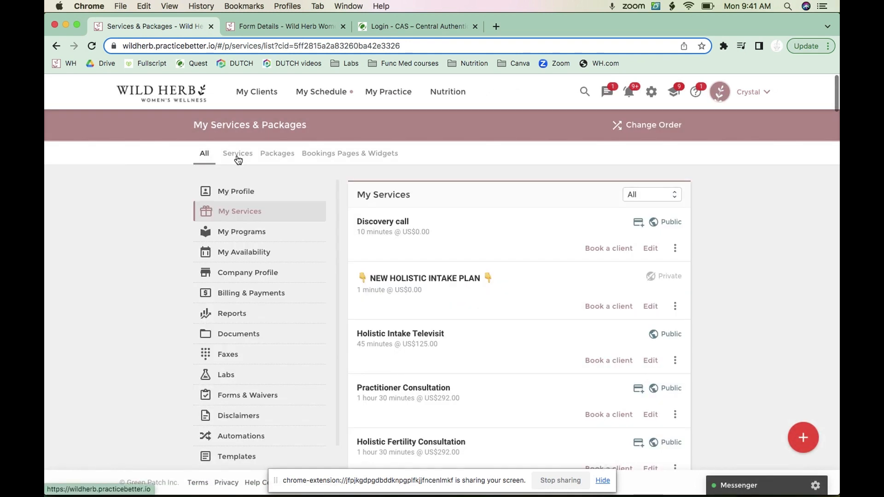
{"action": "left_click", "coordinate": [238, 156]}
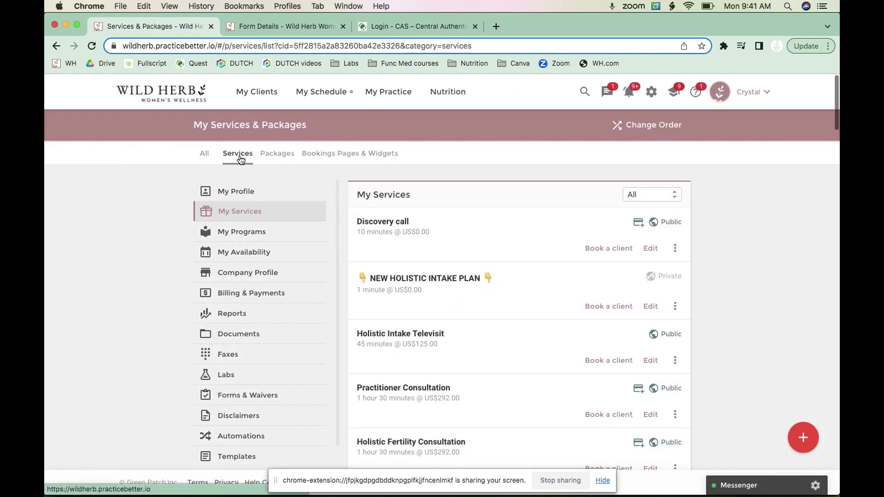
{"action": "left_click", "coordinate": [279, 158]}
{"action": "scroll", "coordinate": [467, 382], "scroll_direction": "down", "scroll_amount": 5}
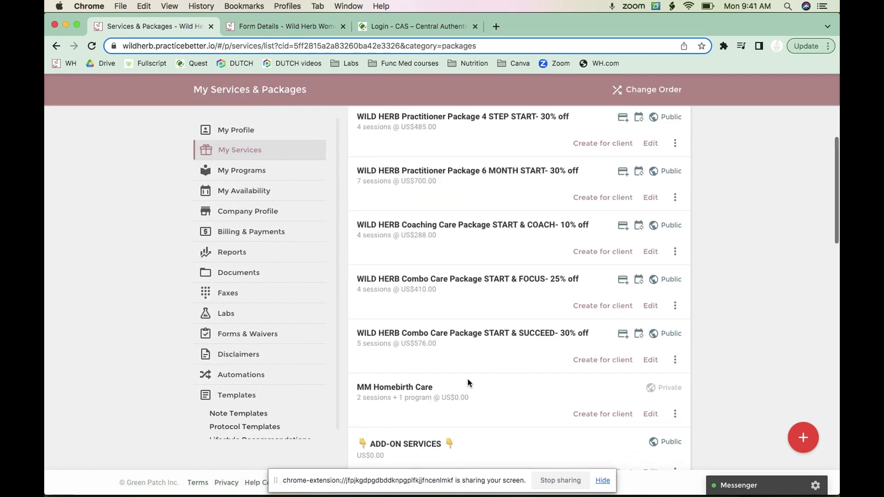
{"action": "scroll", "coordinate": [468, 382], "scroll_direction": "up", "scroll_amount": 4}
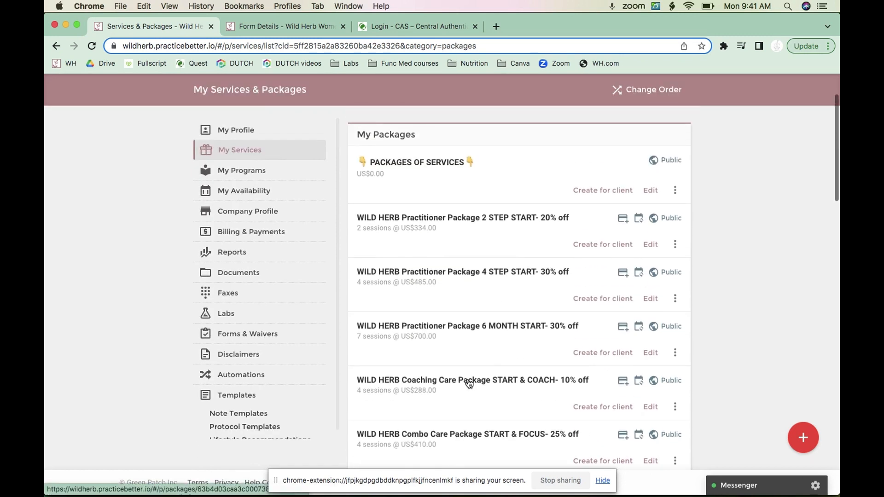
{"action": "left_click", "coordinate": [494, 275]}
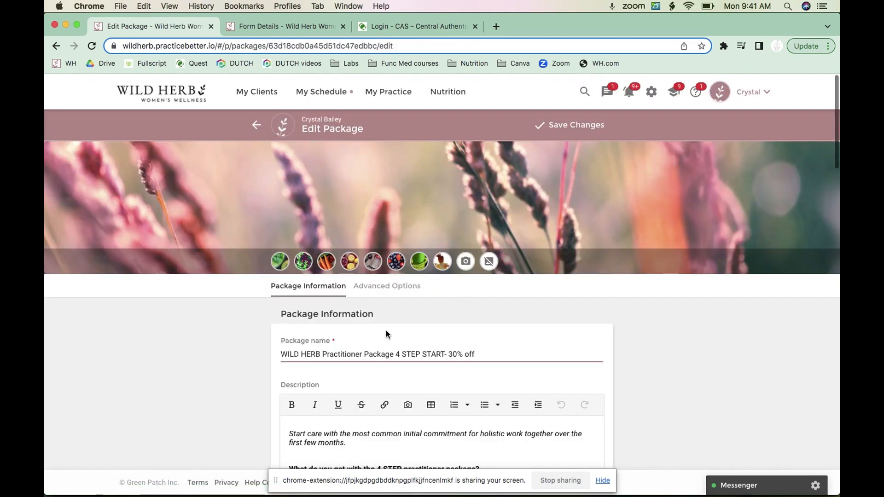
Highlight the first two visits in the package description, the Holistic Intake televisit and the Initial Practitioner Consult.
{"action": "scroll", "coordinate": [385, 330], "scroll_direction": "down", "scroll_amount": 3}
{"action": "scroll", "coordinate": [386, 330], "scroll_direction": "down", "scroll_amount": 5}
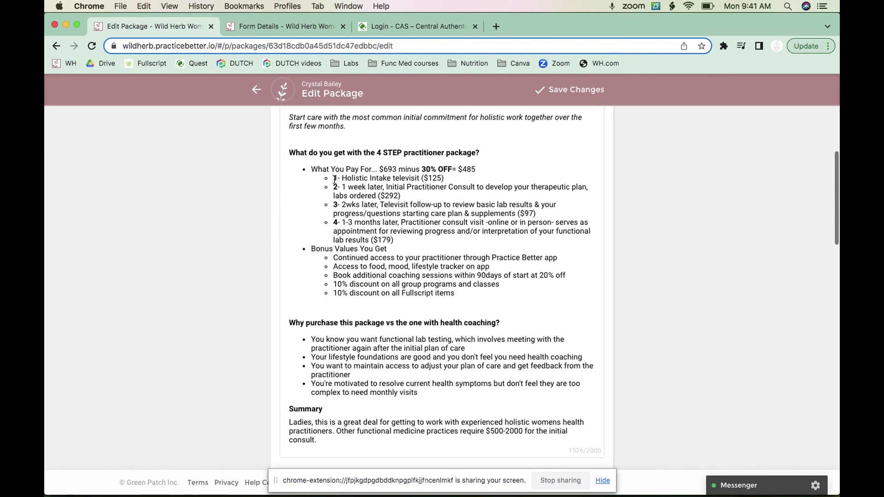
{"action": "left_click_drag", "start_coordinate": [333, 178], "coordinate": [454, 174]}
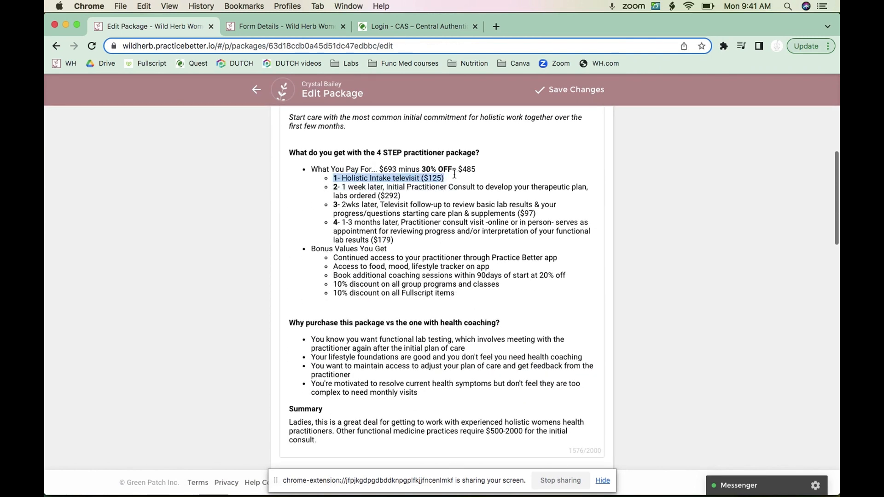
{"action": "left_click", "coordinate": [409, 195]}
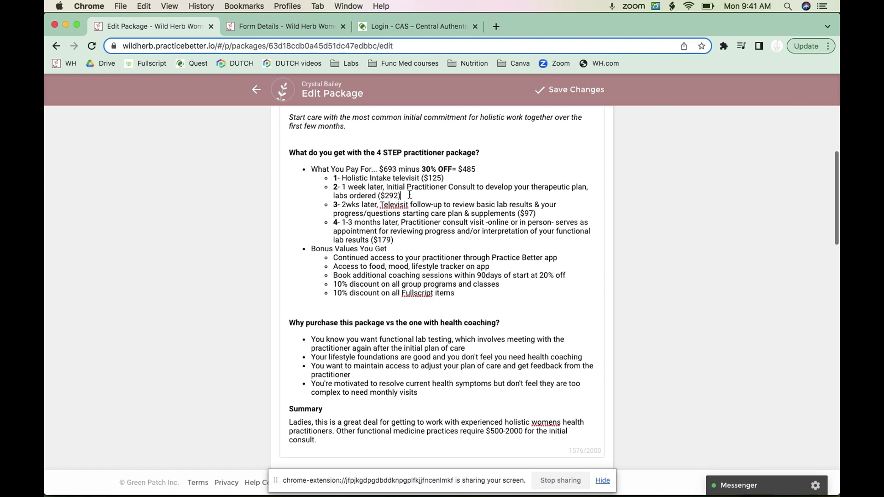
{"action": "left_click_drag", "start_coordinate": [409, 195], "coordinate": [344, 190]}
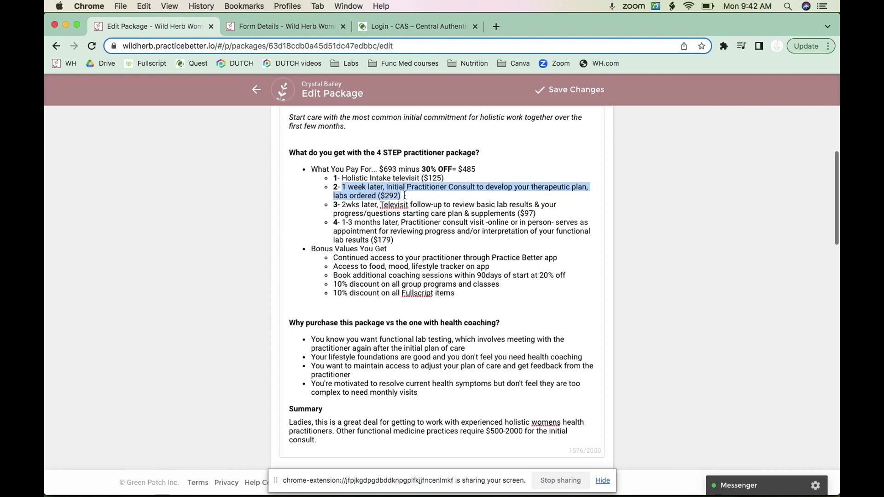
{"action": "left_click", "coordinate": [405, 195]}
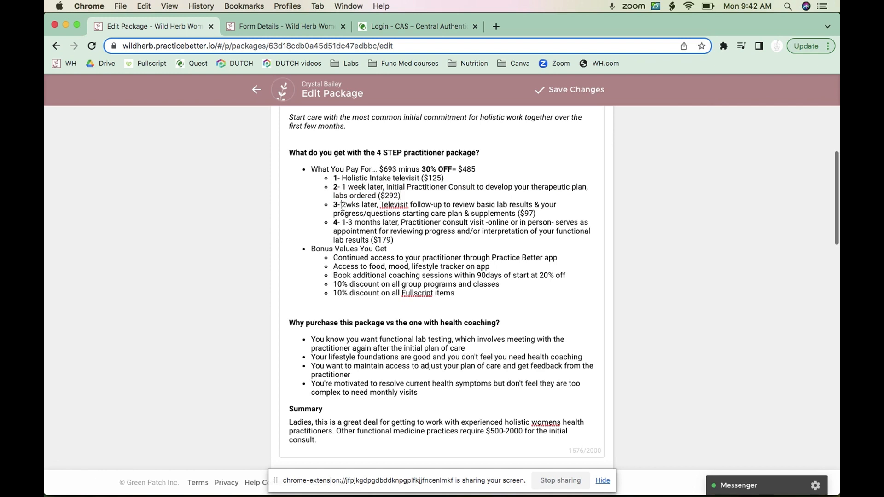
Highlight the televisit follow-up and the 1-3 month practitioner consult in the description, followed by all four visits together.
{"action": "left_click_drag", "start_coordinate": [342, 204], "coordinate": [541, 214]}
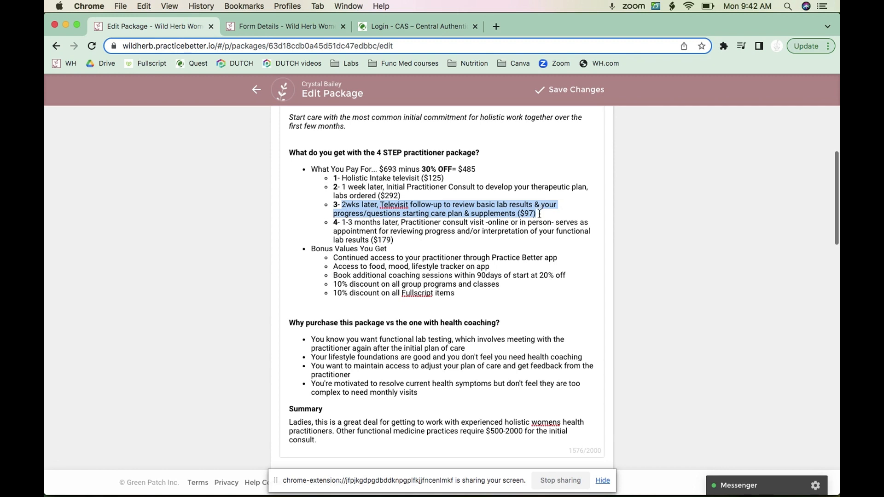
{"action": "left_click_drag", "start_coordinate": [538, 214], "coordinate": [343, 209]}
{"action": "left_click_drag", "start_coordinate": [341, 222], "coordinate": [394, 239]}
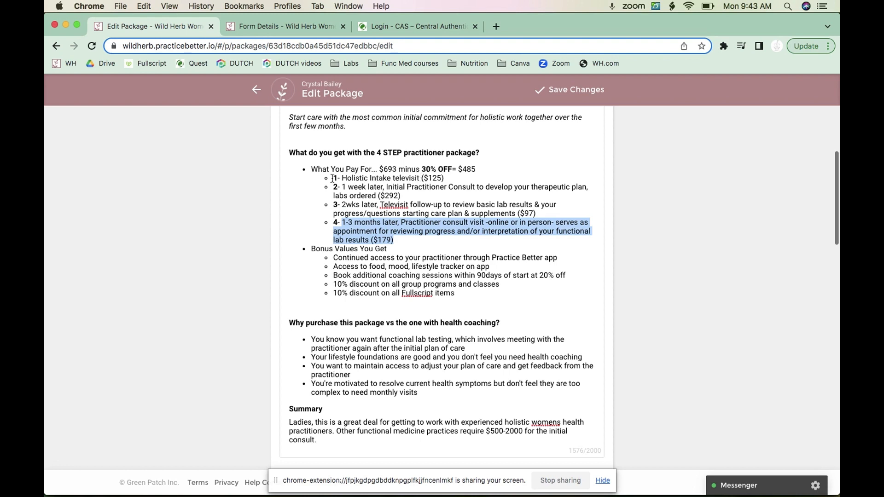
{"action": "left_click_drag", "start_coordinate": [333, 179], "coordinate": [401, 242]}
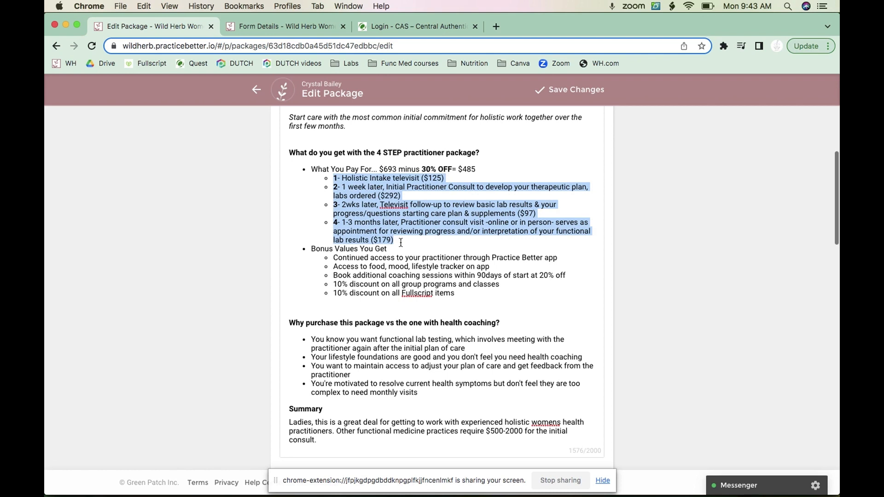
{"action": "left_click", "coordinate": [424, 167]}
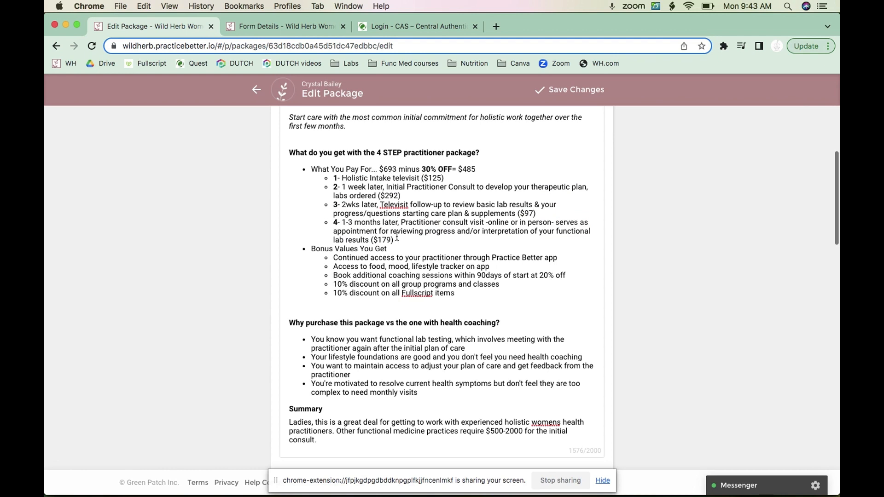
{"action": "scroll", "coordinate": [361, 169], "scroll_direction": "up", "scroll_amount": 1}
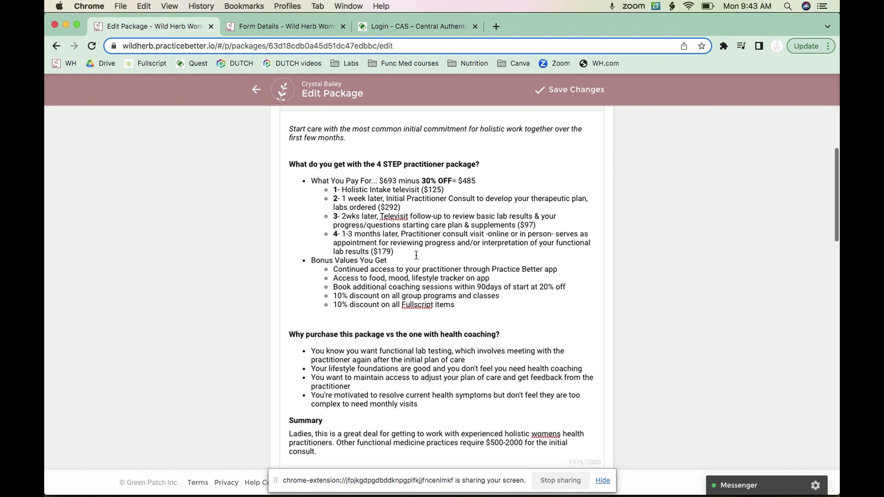
Examine the package's payment options, booking restrictions and payment plans, and return to the packages list without saving.
{"action": "scroll", "coordinate": [416, 255], "scroll_direction": "down", "scroll_amount": 7}
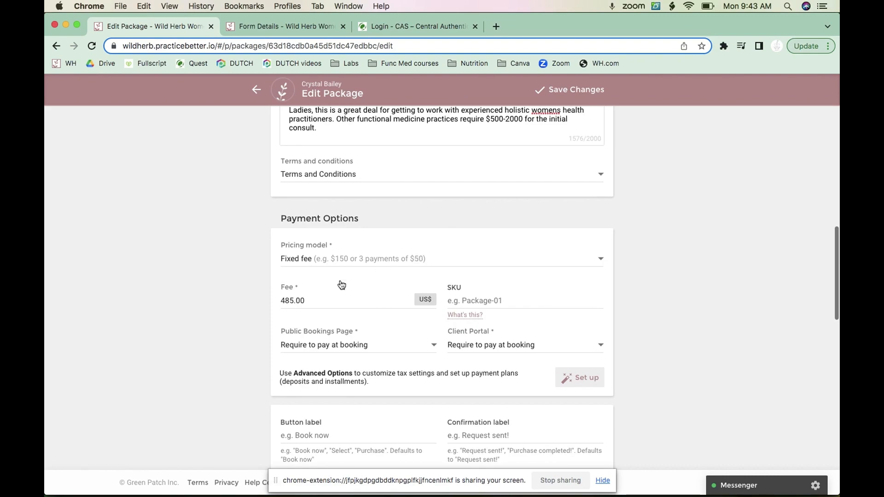
{"action": "scroll", "coordinate": [325, 322], "scroll_direction": "down", "scroll_amount": 6}
{"action": "scroll", "coordinate": [325, 321], "scroll_direction": "up", "scroll_amount": 8}
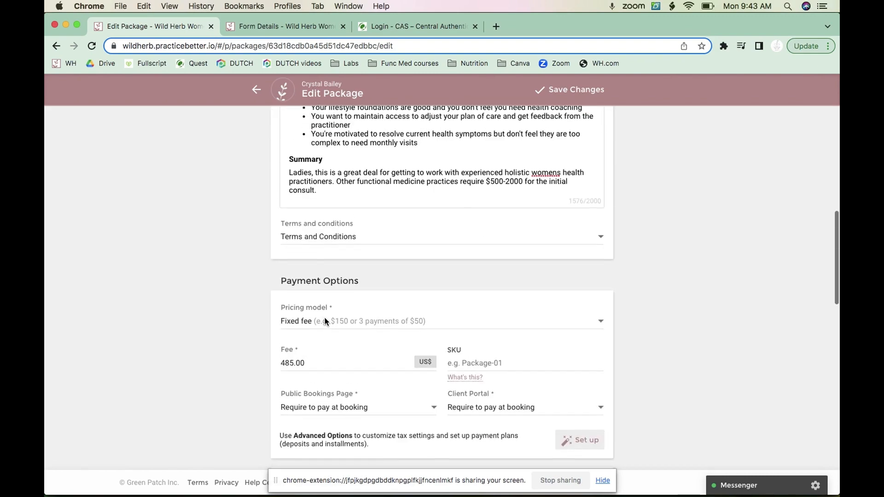
{"action": "scroll", "coordinate": [325, 320], "scroll_direction": "down", "scroll_amount": 14}
{"action": "scroll", "coordinate": [325, 318], "scroll_direction": "up", "scroll_amount": 8}
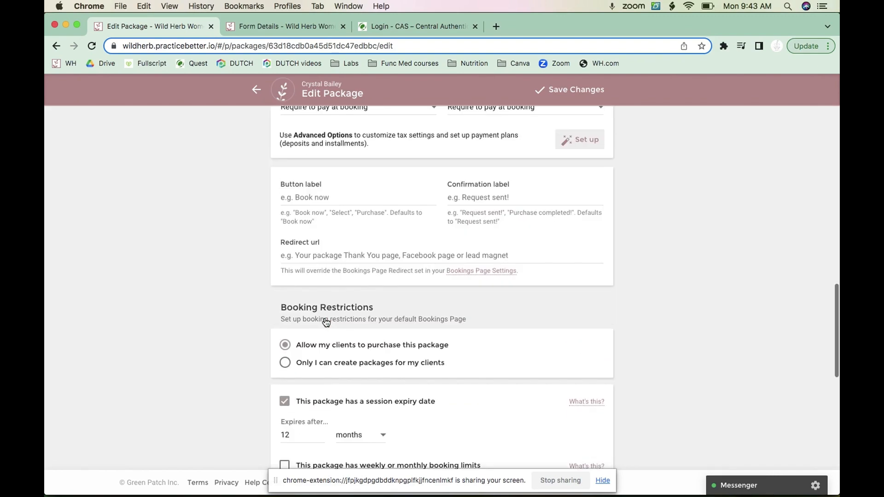
{"action": "scroll", "coordinate": [326, 322], "scroll_direction": "up", "scroll_amount": 12}
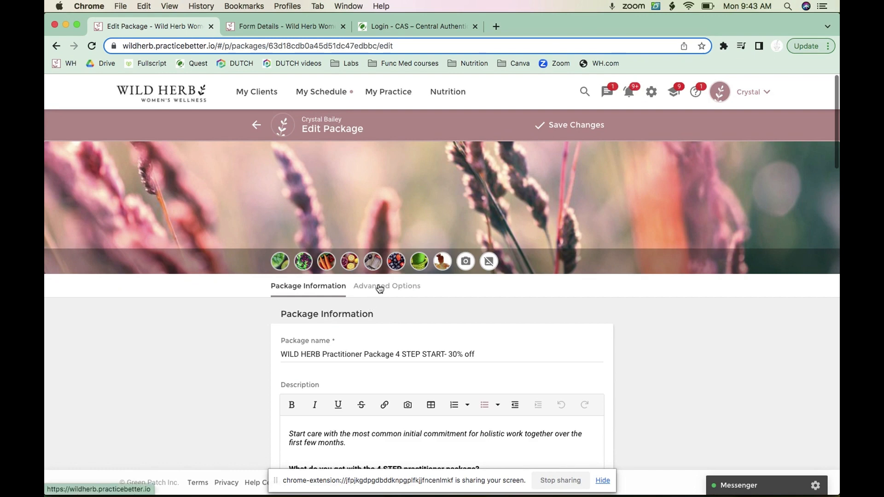
{"action": "left_click", "coordinate": [380, 287]}
{"action": "scroll", "coordinate": [380, 288], "scroll_direction": "down", "scroll_amount": 5}
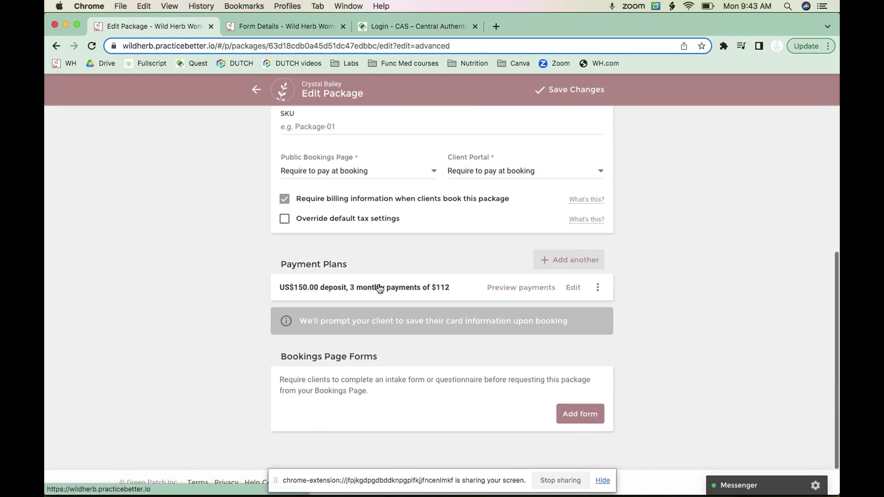
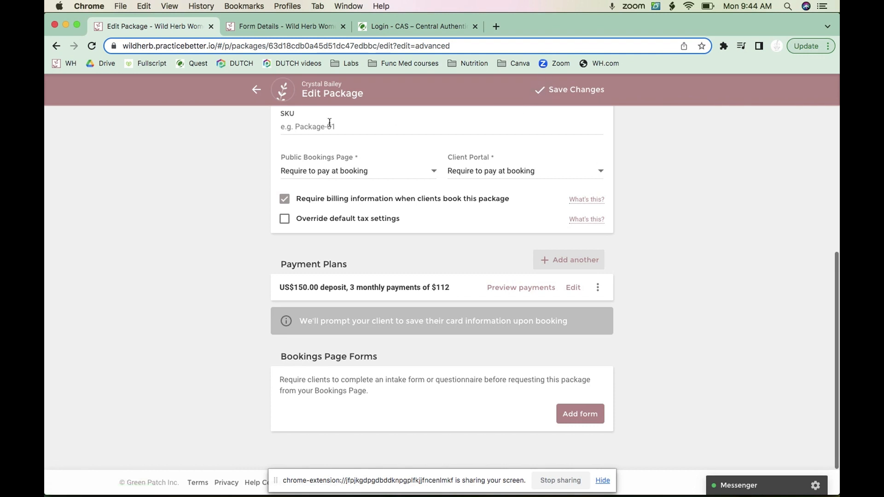
{"action": "left_click", "coordinate": [255, 91]}
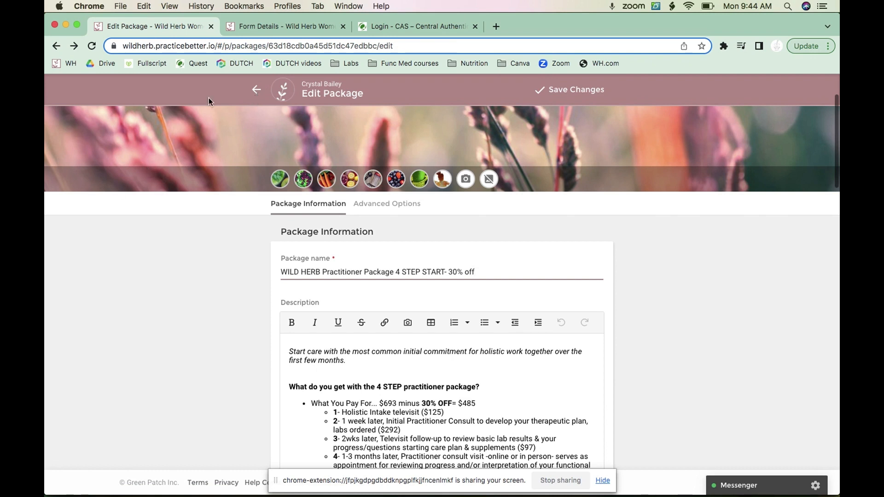
{"action": "left_click", "coordinate": [256, 92]}
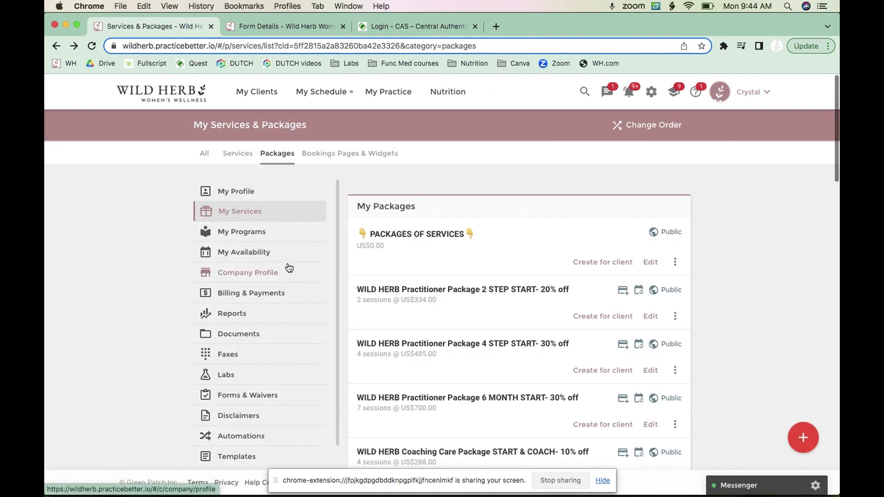
Check the practice-wide superbills, and open the client's Billing & Payments from today's Holistic Intake Televisit session.
{"action": "left_click", "coordinate": [249, 303]}
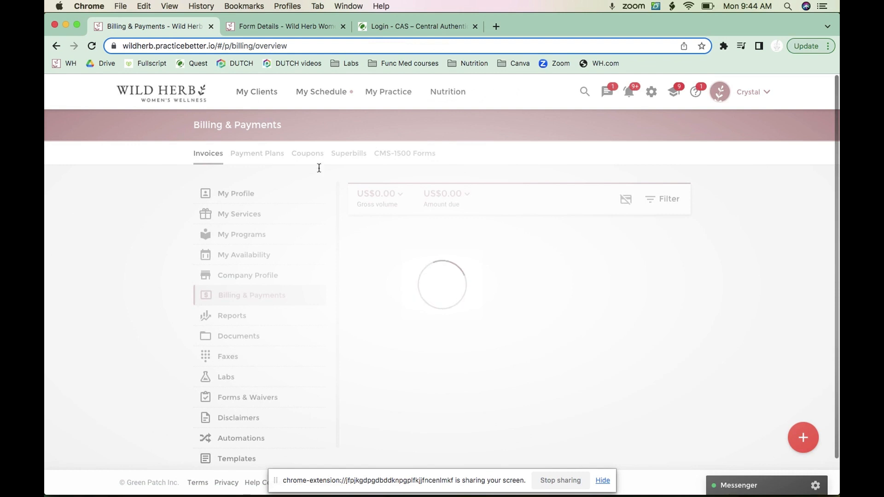
{"action": "left_click", "coordinate": [338, 158]}
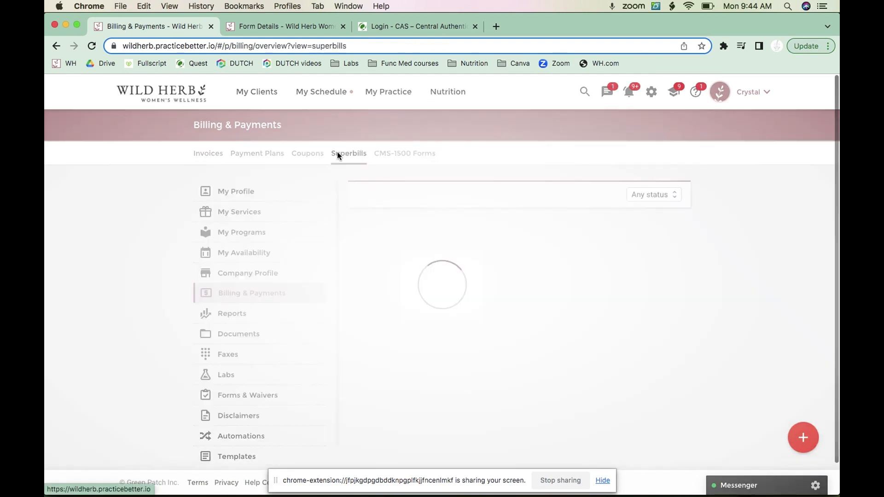
{"action": "left_click", "coordinate": [254, 91]}
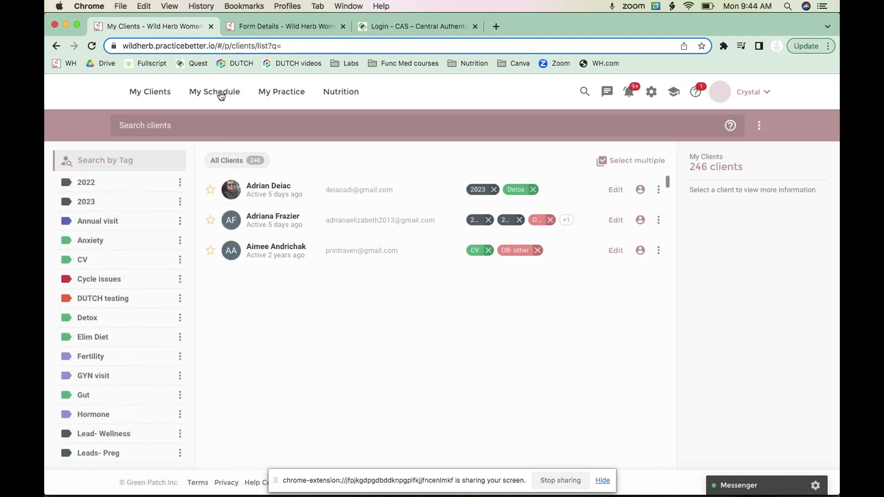
{"action": "mouse_move", "coordinate": [318, 94]}
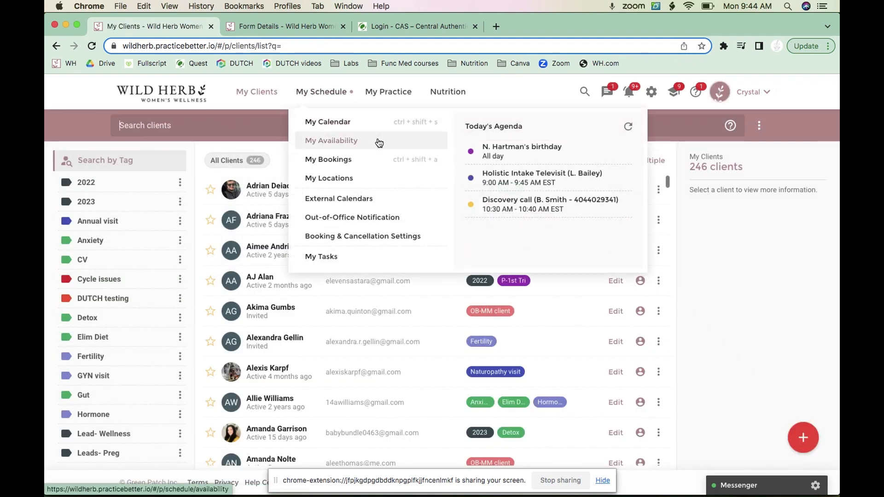
{"action": "left_click", "coordinate": [493, 175]}
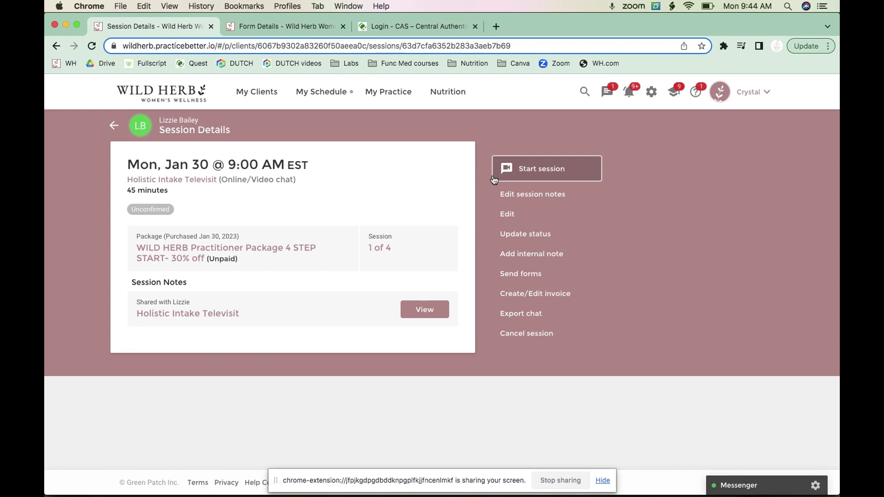
{"action": "left_click", "coordinate": [140, 132]}
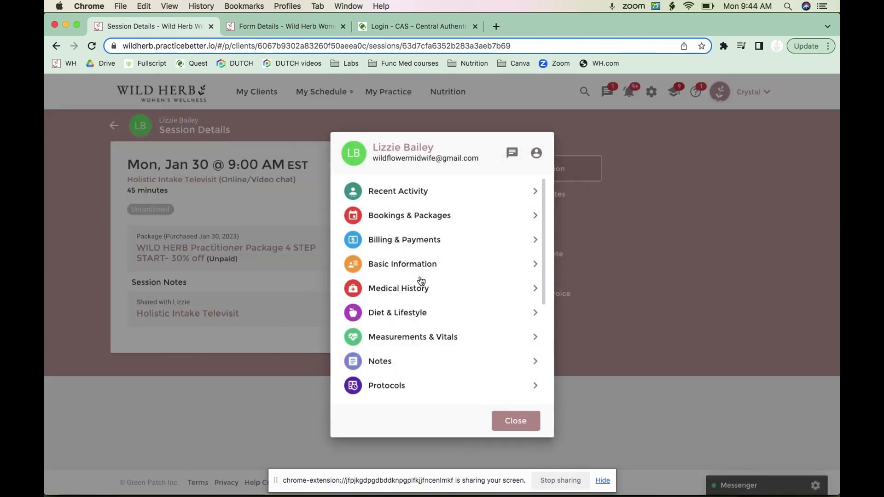
{"action": "left_click", "coordinate": [406, 240]}
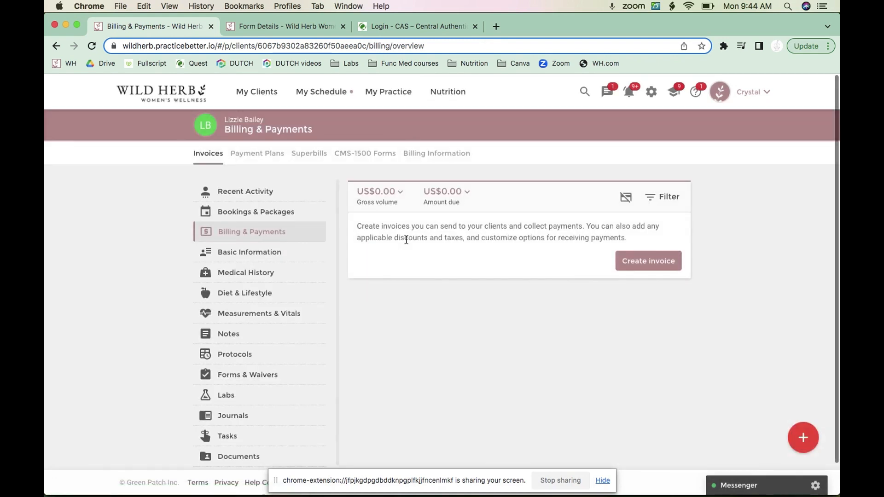
Create a superbill for the client from the existing Jan 30, 2023 Holistic Intake Televisit session.
{"action": "left_click", "coordinate": [310, 159]}
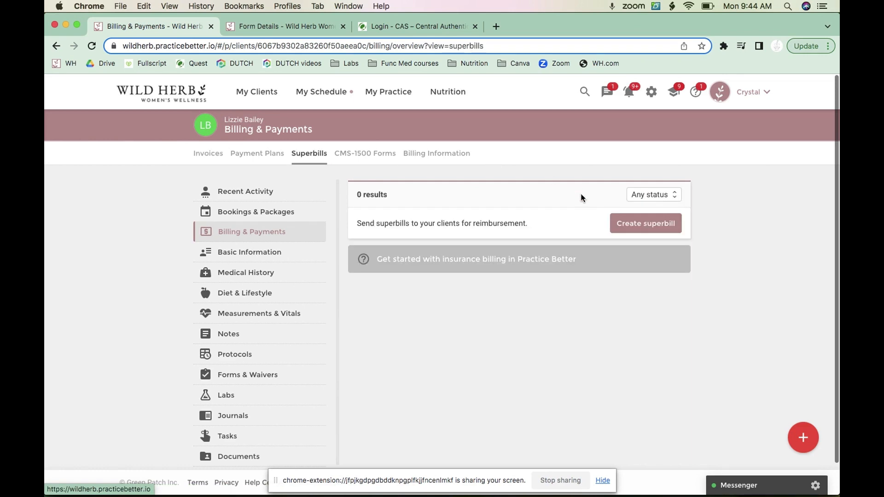
{"action": "left_click", "coordinate": [630, 223]}
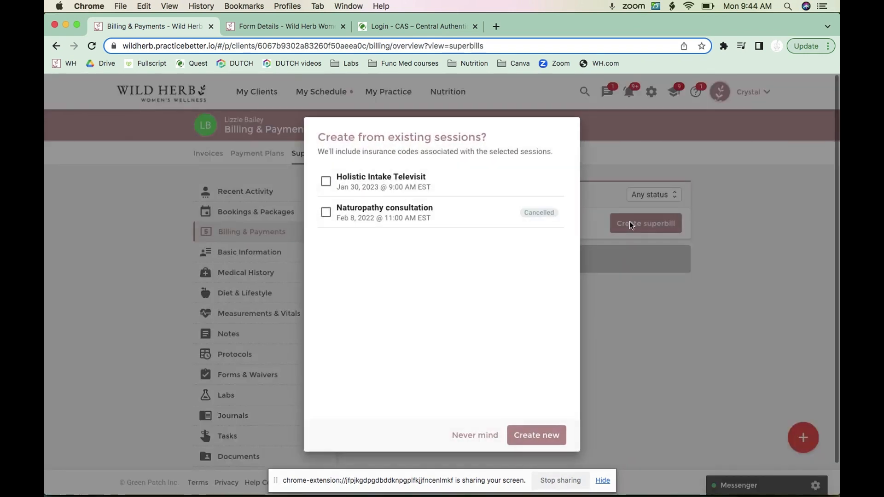
{"action": "left_click", "coordinate": [334, 184]}
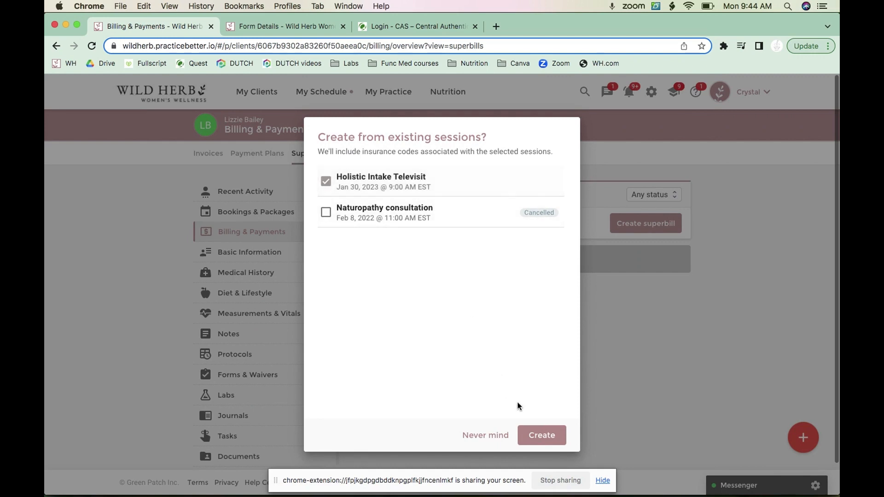
{"action": "left_click", "coordinate": [542, 435]}
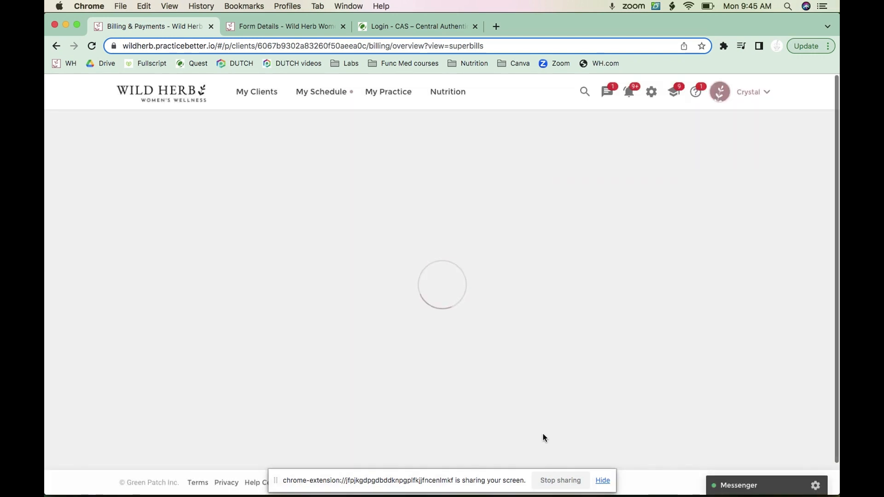
Review the new superbill's provider, client and insurance information, diagnosis codes, services and billing summary.
{"action": "scroll", "coordinate": [435, 371], "scroll_direction": "down", "scroll_amount": 10}
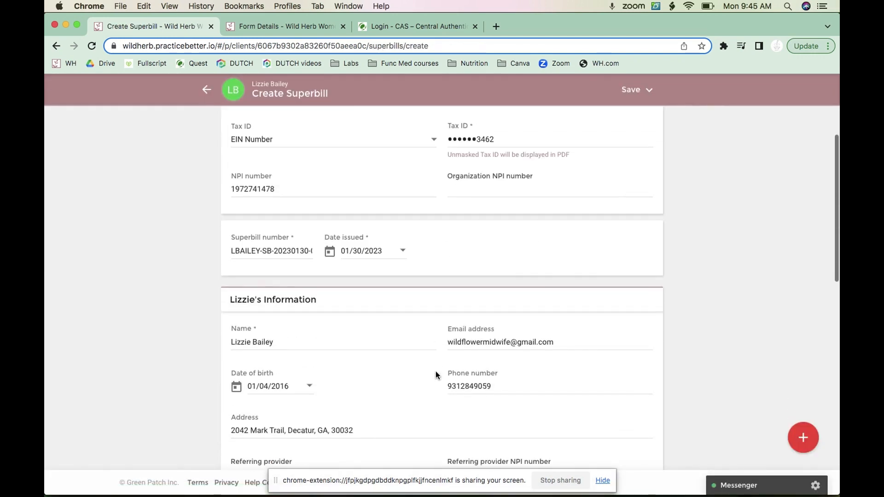
{"action": "scroll", "coordinate": [435, 375], "scroll_direction": "down", "scroll_amount": 3}
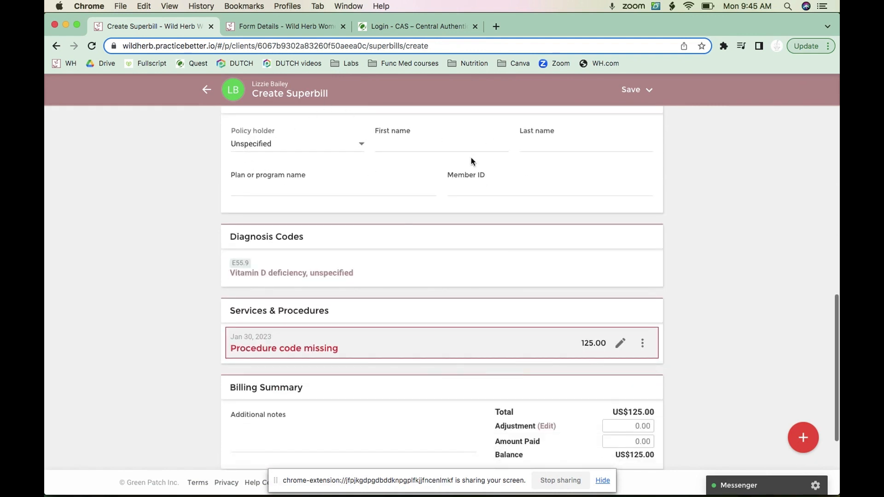
{"action": "scroll", "coordinate": [449, 184], "scroll_direction": "down", "scroll_amount": 3}
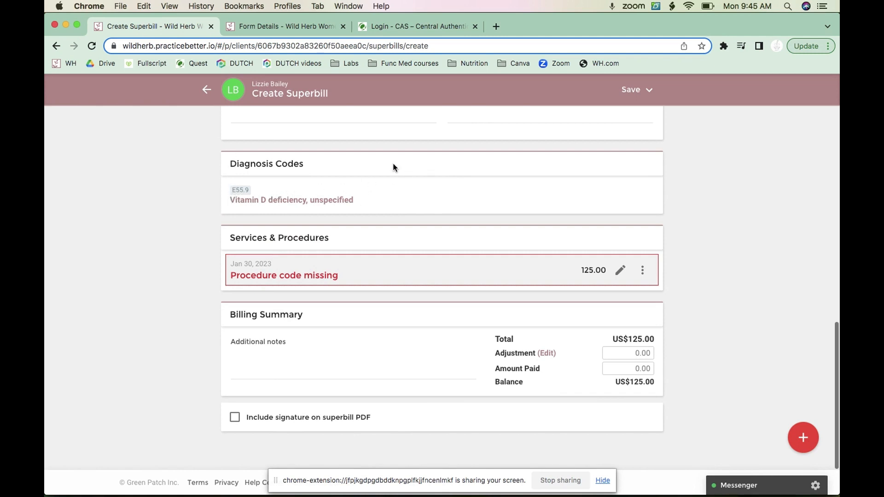
{"action": "left_click", "coordinate": [802, 448]}
{"action": "scroll", "coordinate": [184, 329], "scroll_direction": "up", "scroll_amount": 4}
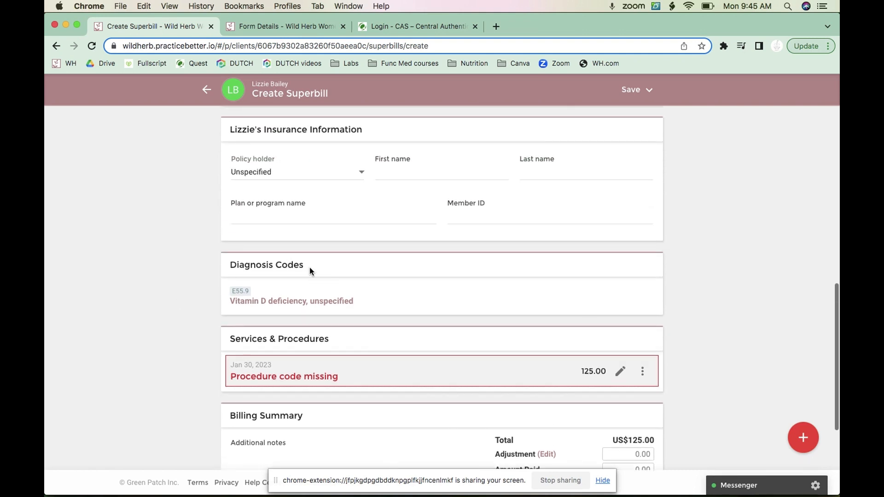
{"action": "scroll", "coordinate": [309, 267], "scroll_direction": "down", "scroll_amount": 3}
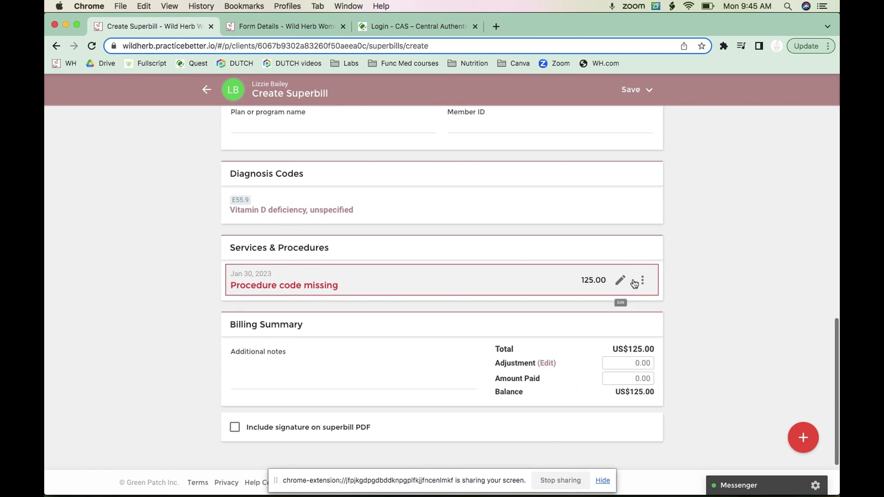
Set the procedure code of the Jan 30, 2023 service to 99205 - Est L5 - New patient visit.
{"action": "left_click", "coordinate": [620, 281]}
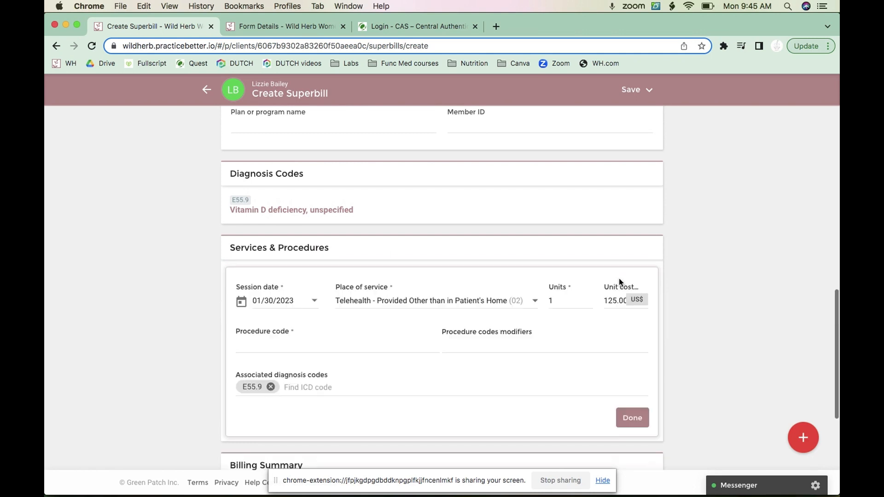
{"action": "left_click", "coordinate": [289, 344]}
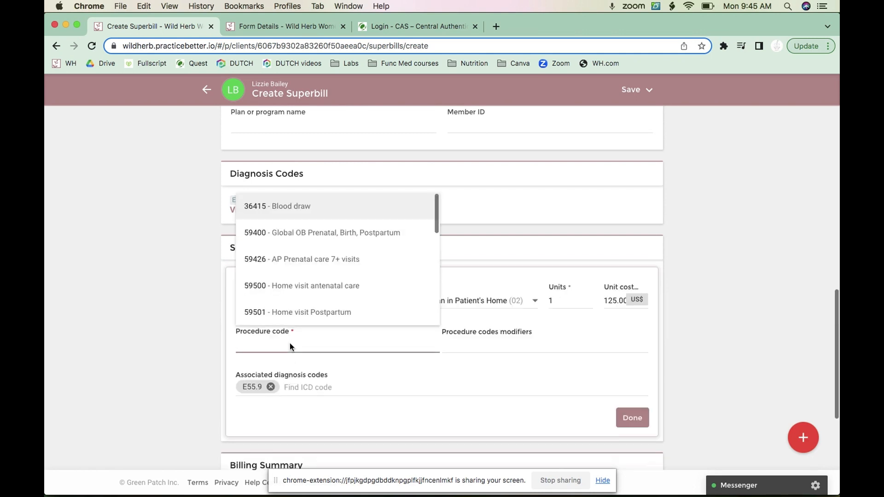
{"action": "scroll", "coordinate": [313, 269], "scroll_direction": "down", "scroll_amount": 5}
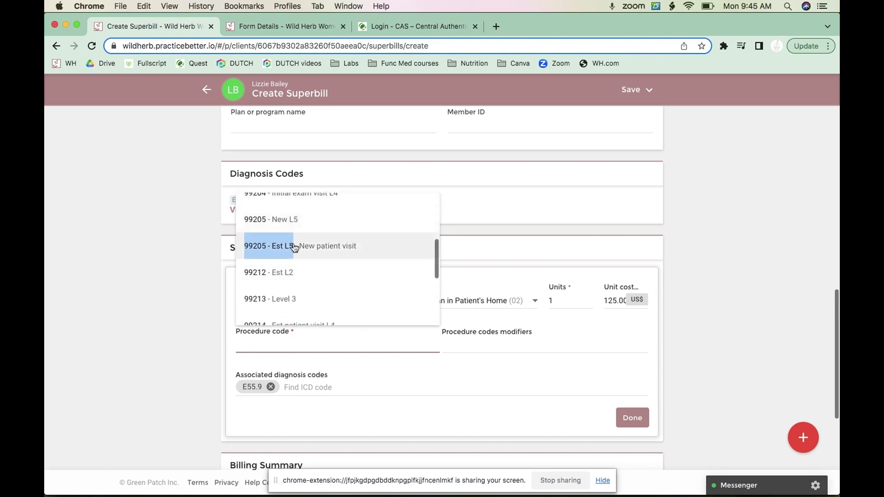
{"action": "left_click", "coordinate": [353, 246]}
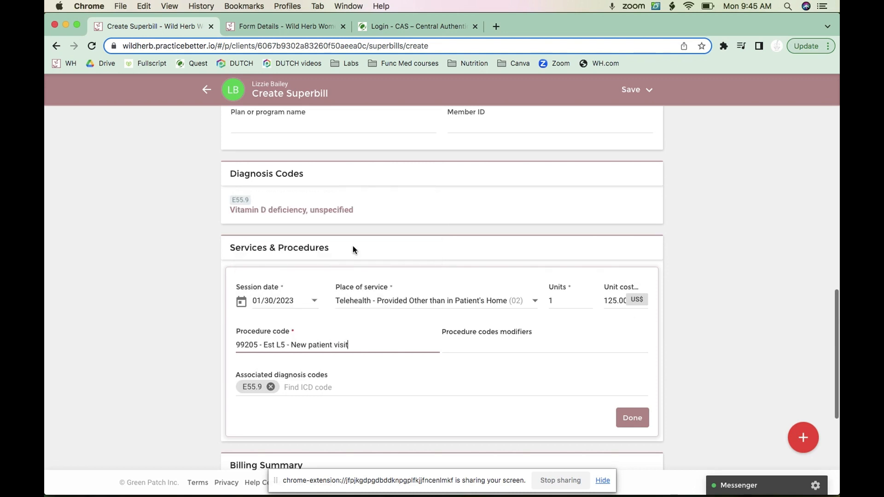
Add diagnosis code N92.0, excessive and frequent menstruation with regular cycle, to the service and finish editing it.
{"action": "scroll", "coordinate": [339, 360], "scroll_direction": "down", "scroll_amount": 2}
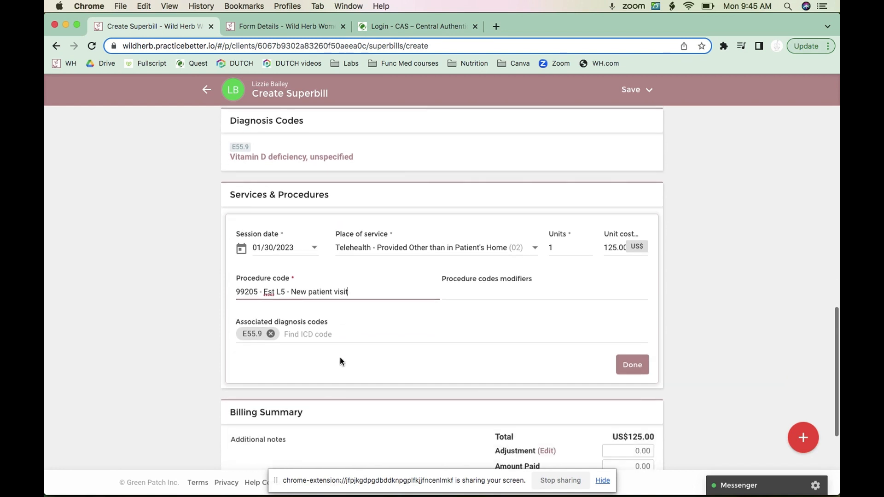
{"action": "left_click", "coordinate": [295, 334]}
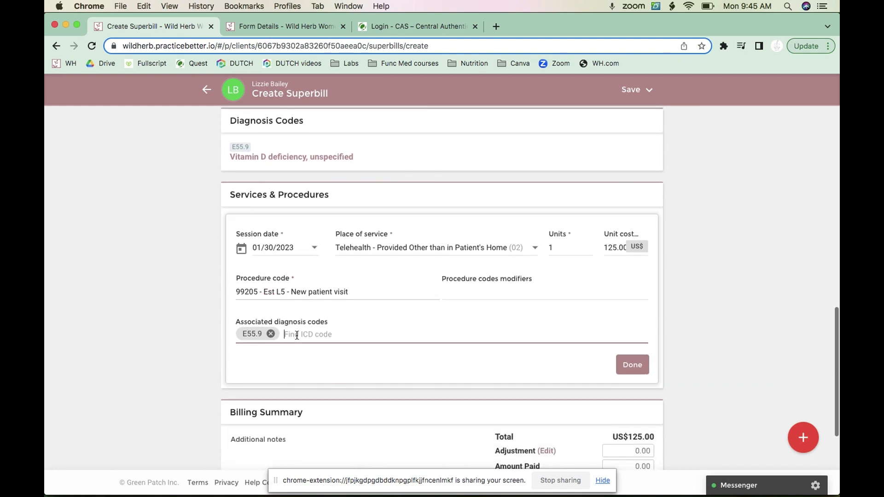
{"action": "scroll", "coordinate": [314, 335], "scroll_direction": "up", "scroll_amount": 1}
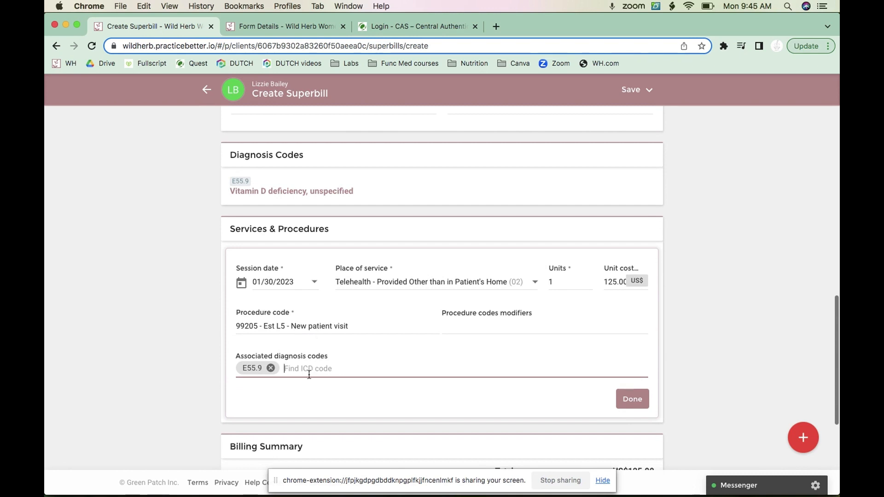
{"action": "type", "text": "n92"}
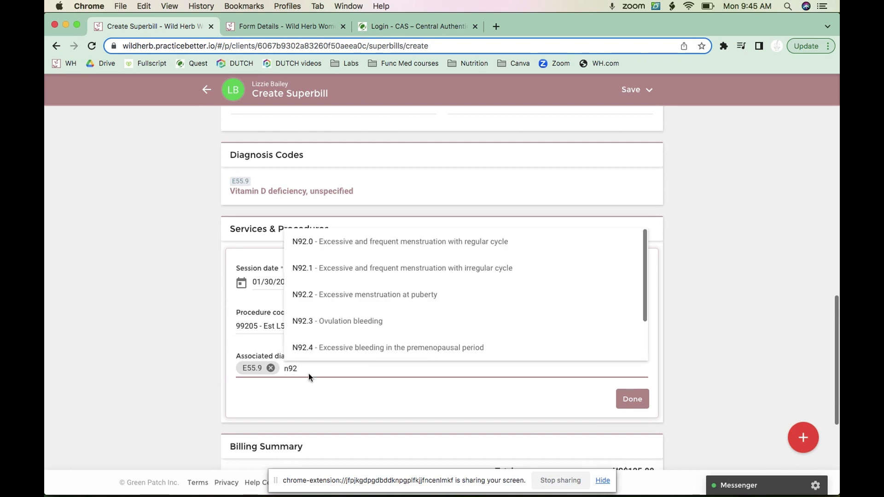
{"action": "left_click", "coordinate": [378, 246]}
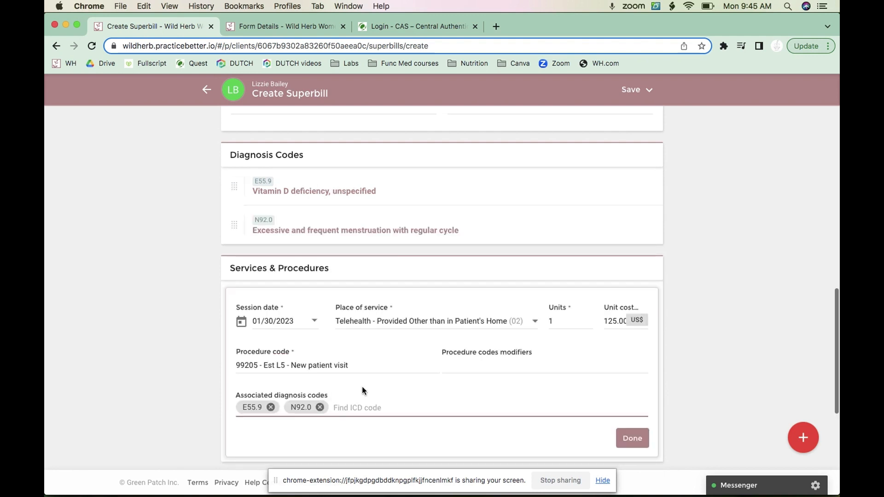
{"action": "scroll", "coordinate": [471, 401], "scroll_direction": "down", "scroll_amount": 2}
{"action": "left_click", "coordinate": [640, 364]}
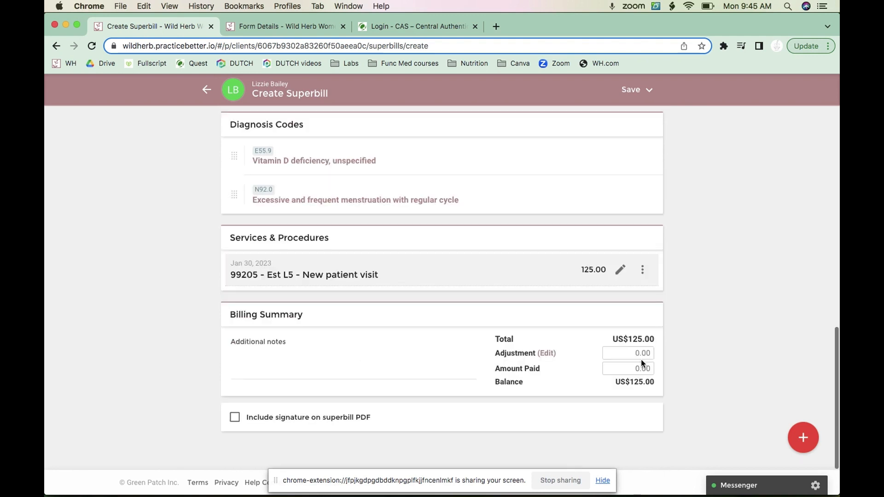
Review the superbill's diagnosis codes, procedure, and adjustment and amount paid in the billing summary.
{"action": "scroll", "coordinate": [640, 360], "scroll_direction": "up", "scroll_amount": 2}
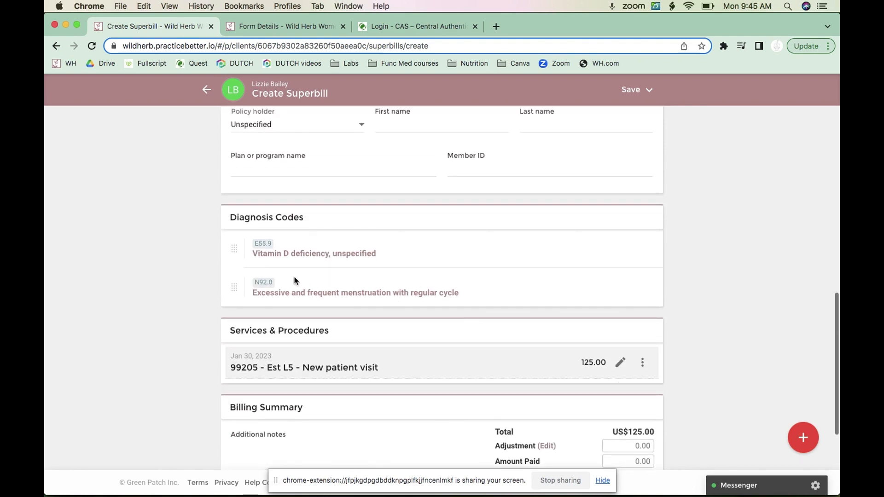
{"action": "scroll", "coordinate": [350, 279], "scroll_direction": "down", "scroll_amount": 1}
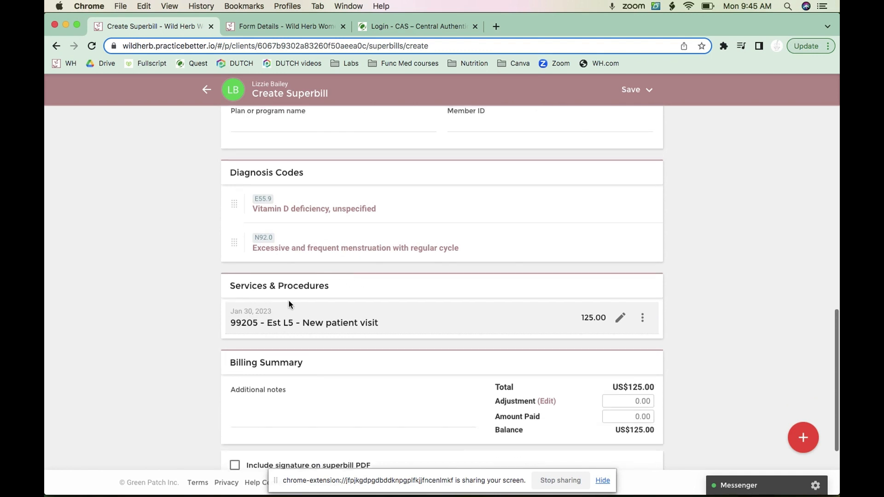
{"action": "scroll", "coordinate": [292, 333], "scroll_direction": "down", "scroll_amount": 1}
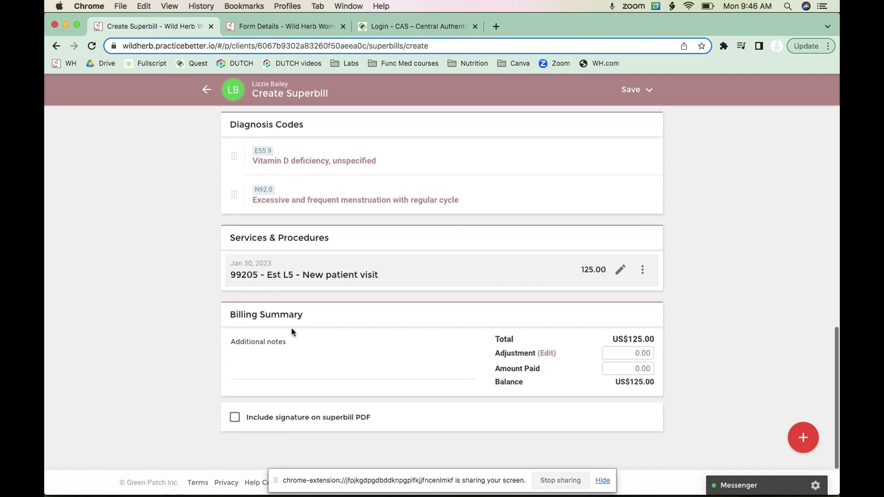
{"action": "left_click", "coordinate": [648, 353]}
{"action": "left_click", "coordinate": [641, 369]}
{"action": "scroll", "coordinate": [641, 369], "scroll_direction": "up", "scroll_amount": 15}
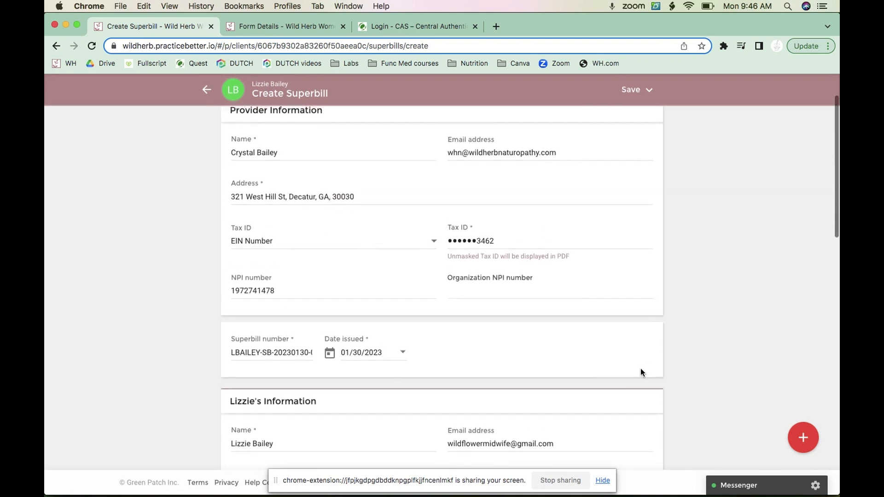
Check the superbill's save and send options, and return to the client's superbills without saving the changes.
{"action": "left_click", "coordinate": [654, 126]}
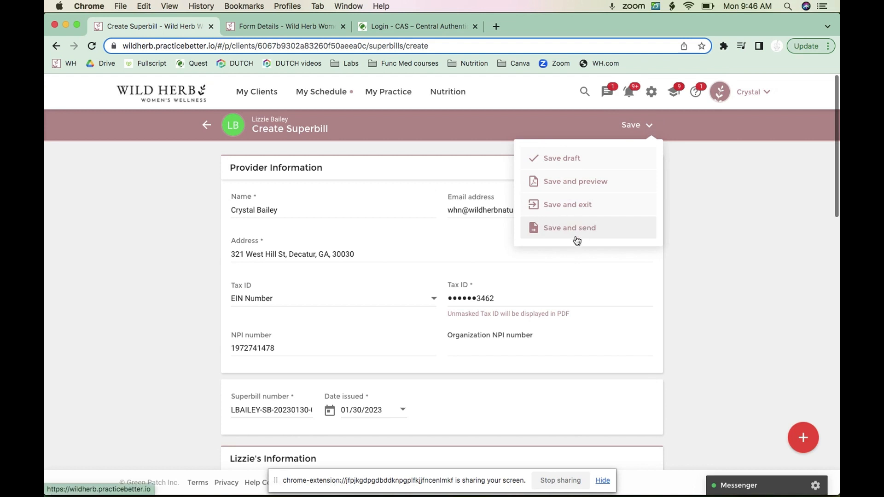
{"action": "left_click", "coordinate": [208, 115]}
{"action": "left_click", "coordinate": [207, 129]}
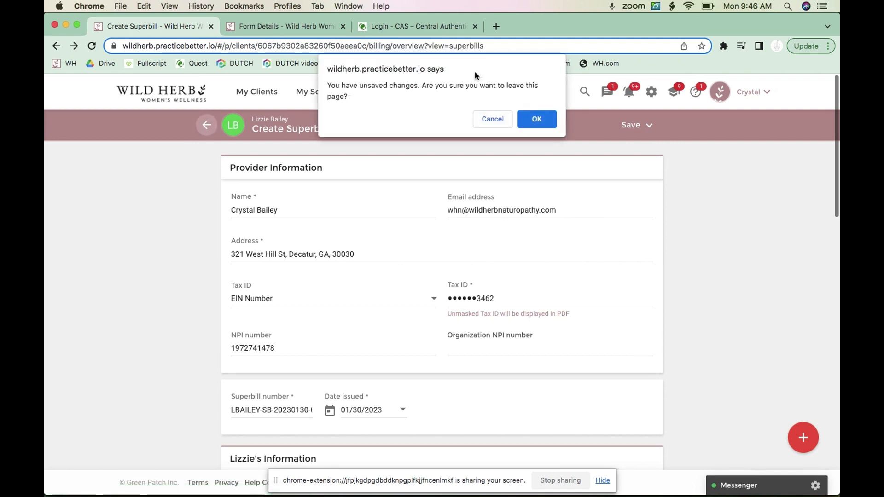
{"action": "left_click", "coordinate": [536, 121]}
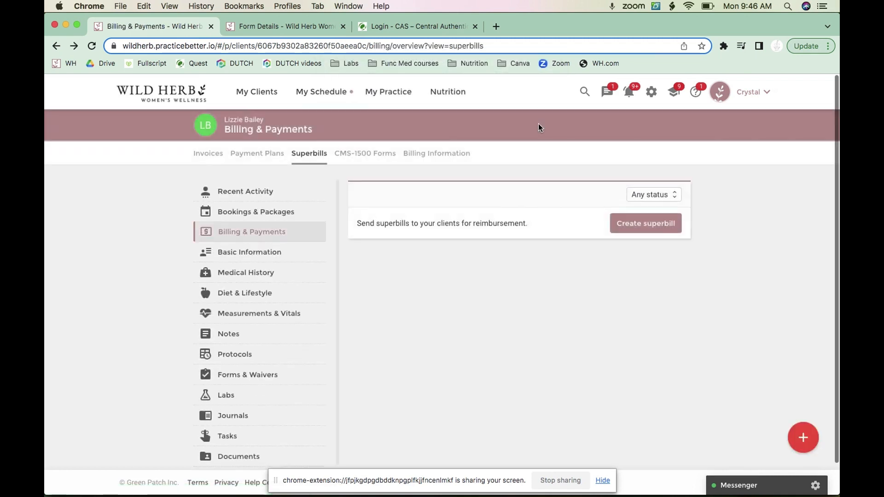
Check the client's billing information, and create a CMS-1500 form from the Jan 30, 2023 Holistic Intake Televisit session.
{"action": "left_click", "coordinate": [424, 158]}
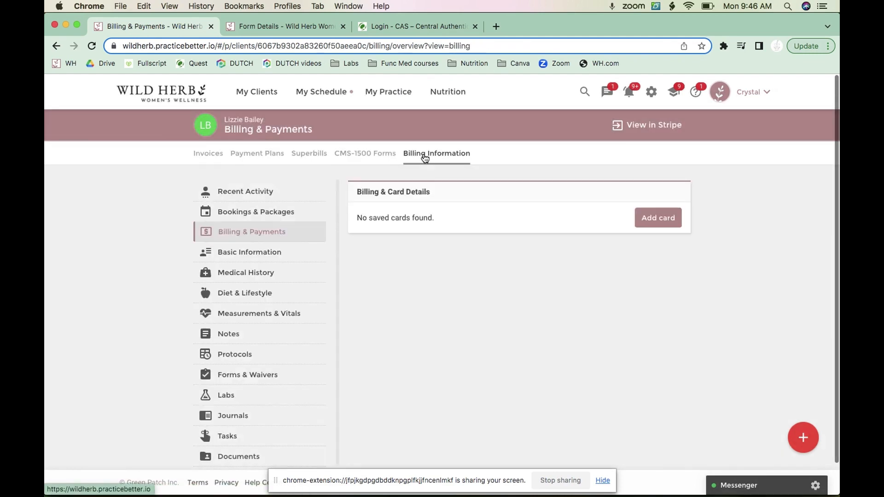
{"action": "left_click", "coordinate": [368, 153]}
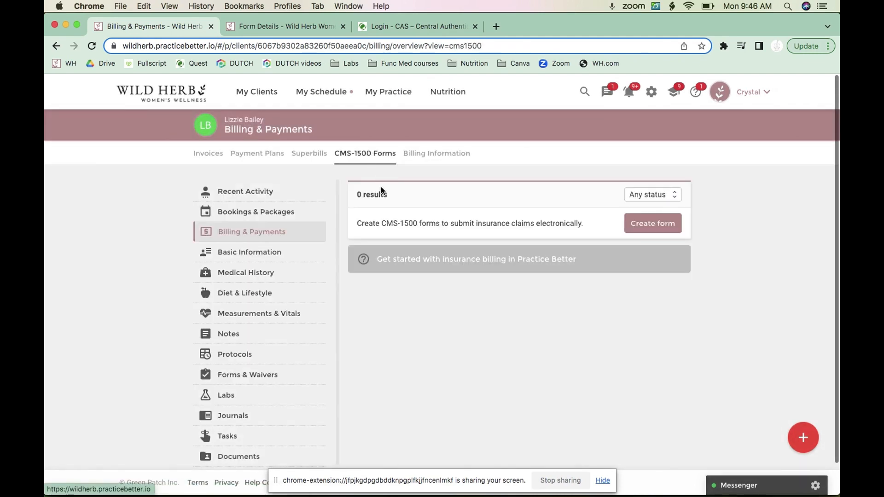
{"action": "left_click", "coordinate": [651, 221]}
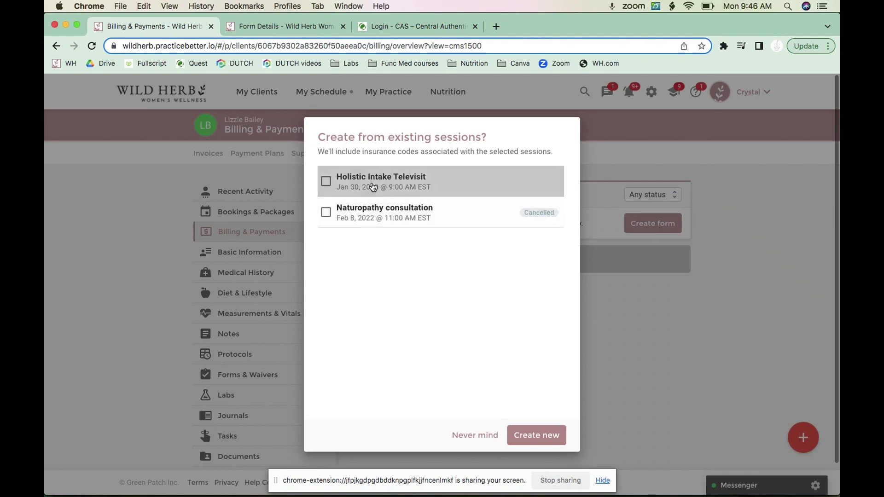
{"action": "left_click", "coordinate": [424, 187]}
{"action": "left_click", "coordinate": [536, 435]}
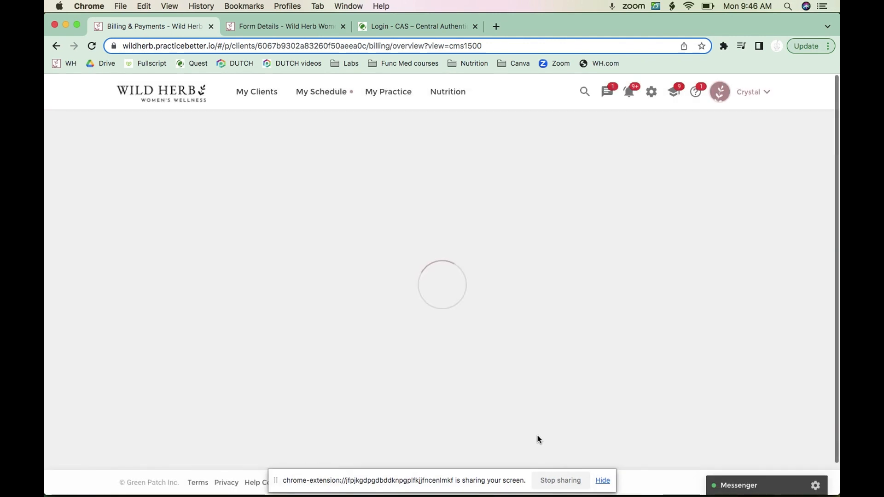
Examine the CMS-1500 form's client, insurance, diagnosis, procedure and provider sections, and return to the forms list without saving.
{"action": "scroll", "coordinate": [537, 435], "scroll_direction": "down", "scroll_amount": 15}
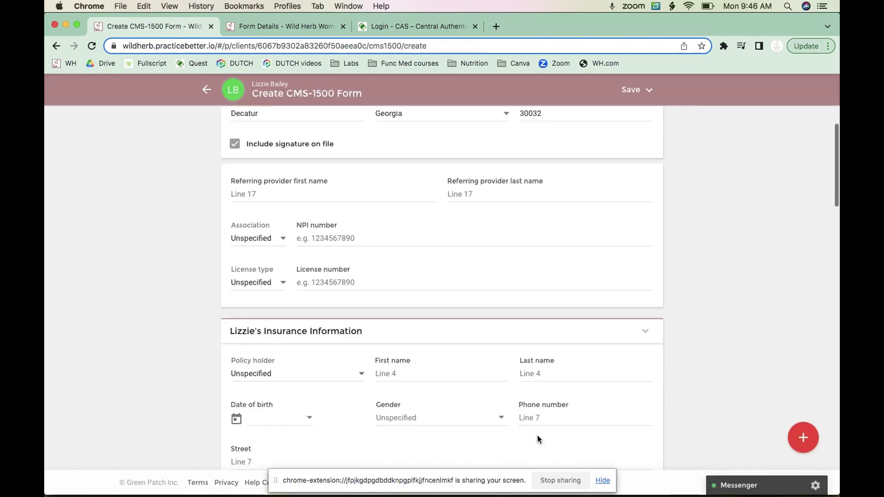
{"action": "scroll", "coordinate": [538, 440], "scroll_direction": "down", "scroll_amount": 15}
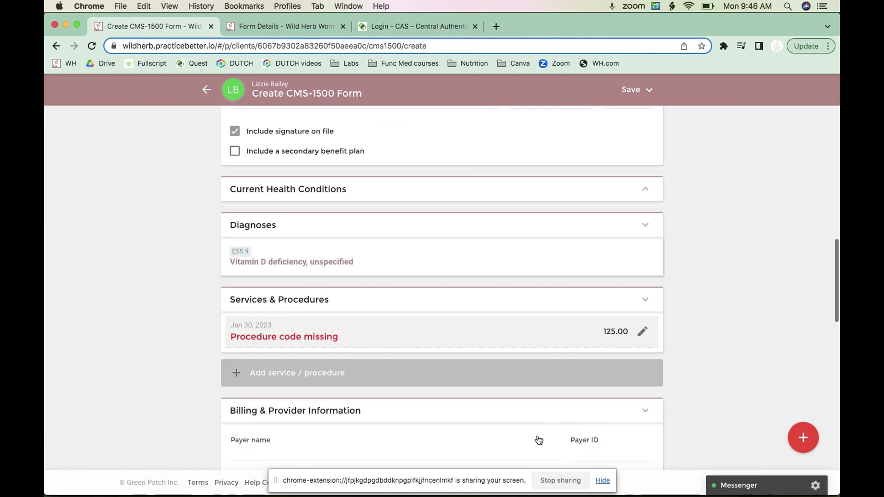
{"action": "scroll", "coordinate": [538, 440], "scroll_direction": "down", "scroll_amount": 6}
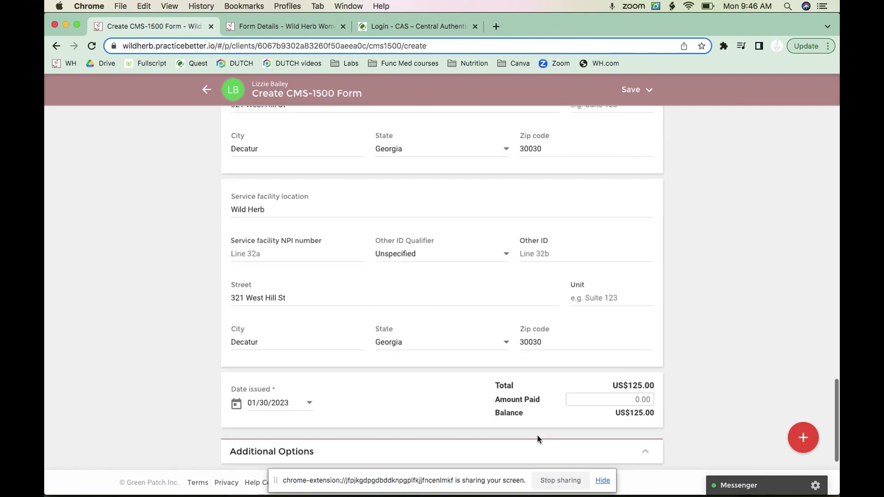
{"action": "scroll", "coordinate": [538, 440], "scroll_direction": "up", "scroll_amount": 20}
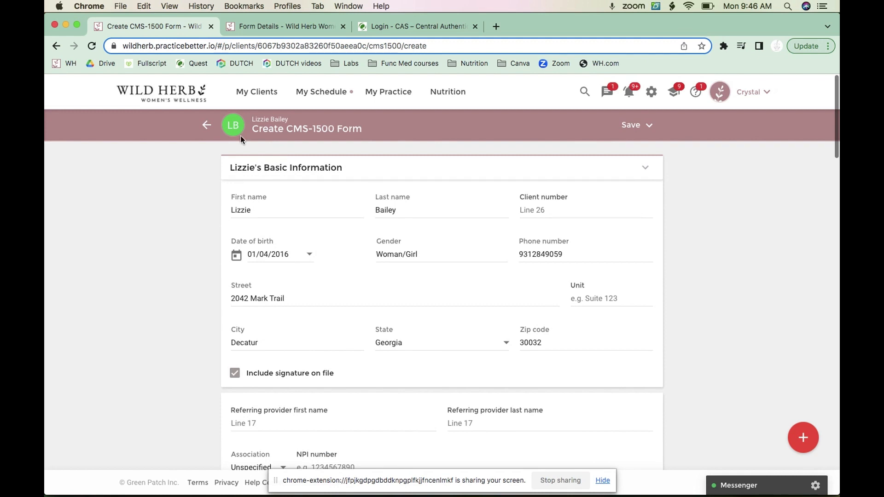
{"action": "left_click", "coordinate": [207, 125]}
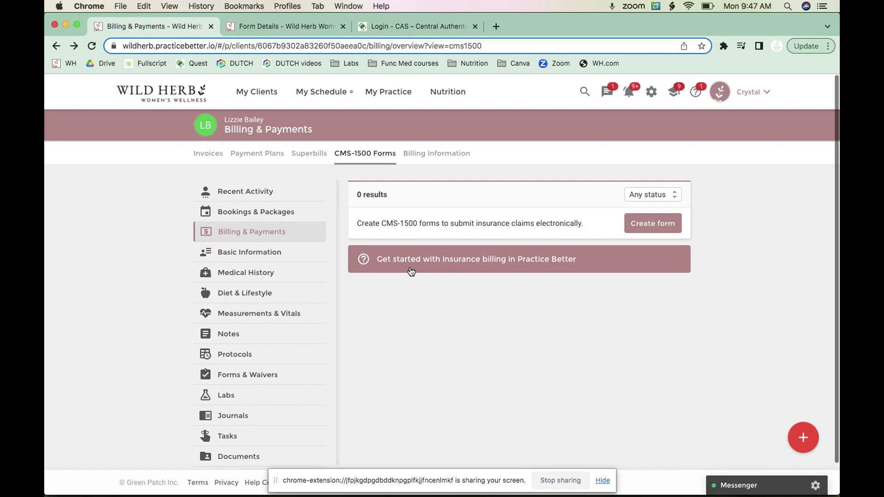
{"action": "key", "text": "ctrl+Up"}
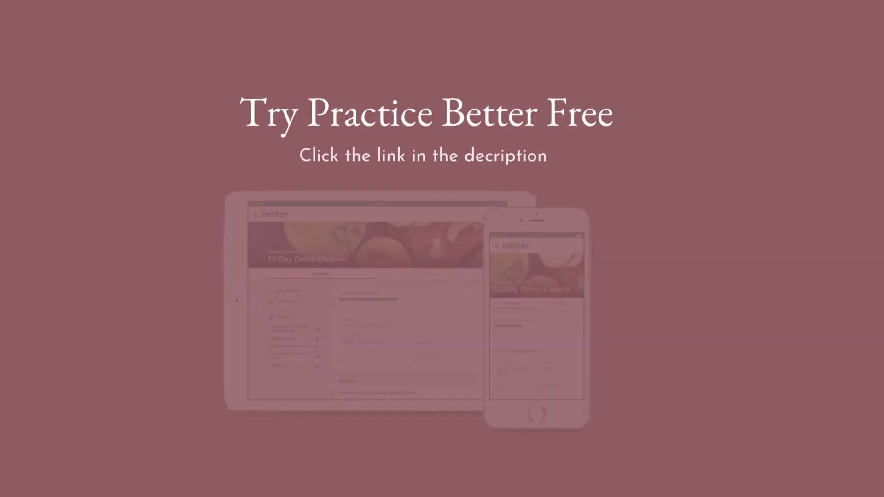